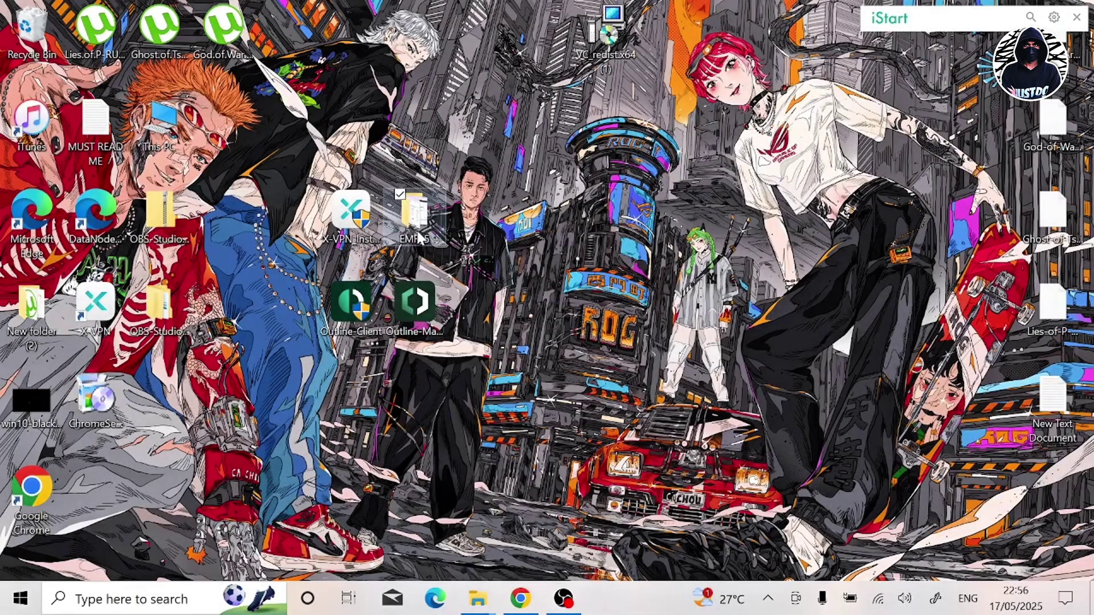
Open the New Text Document notes in the EMR_5 folder and highlight the free VPN drawbacks "Weak Connection" and "leak privacy"
{"action": "double_click", "coordinate": [413, 219]}
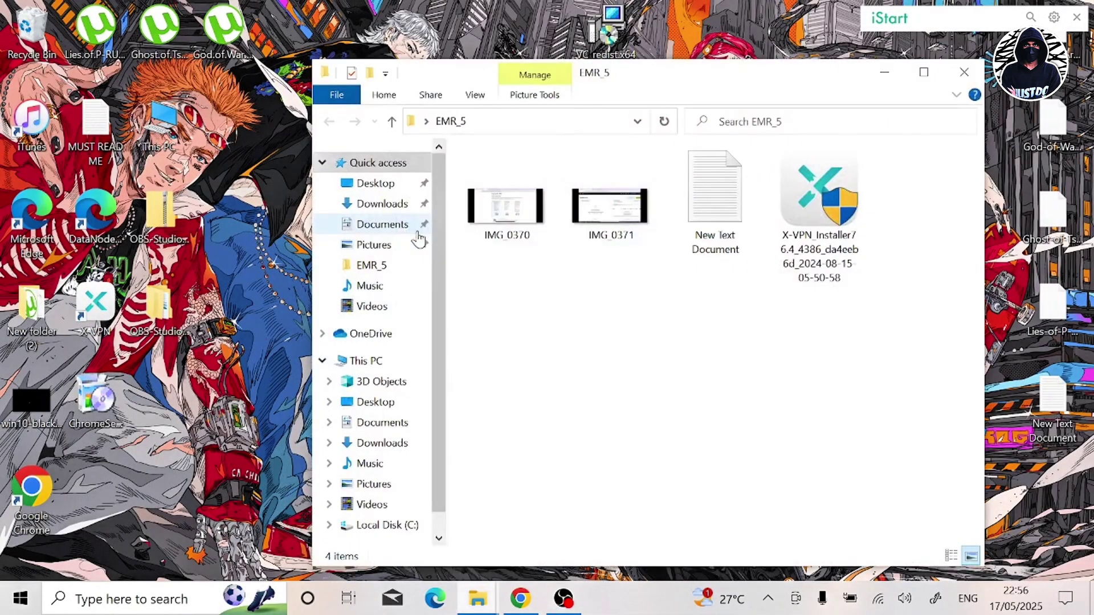
{"action": "double_click", "coordinate": [713, 210]}
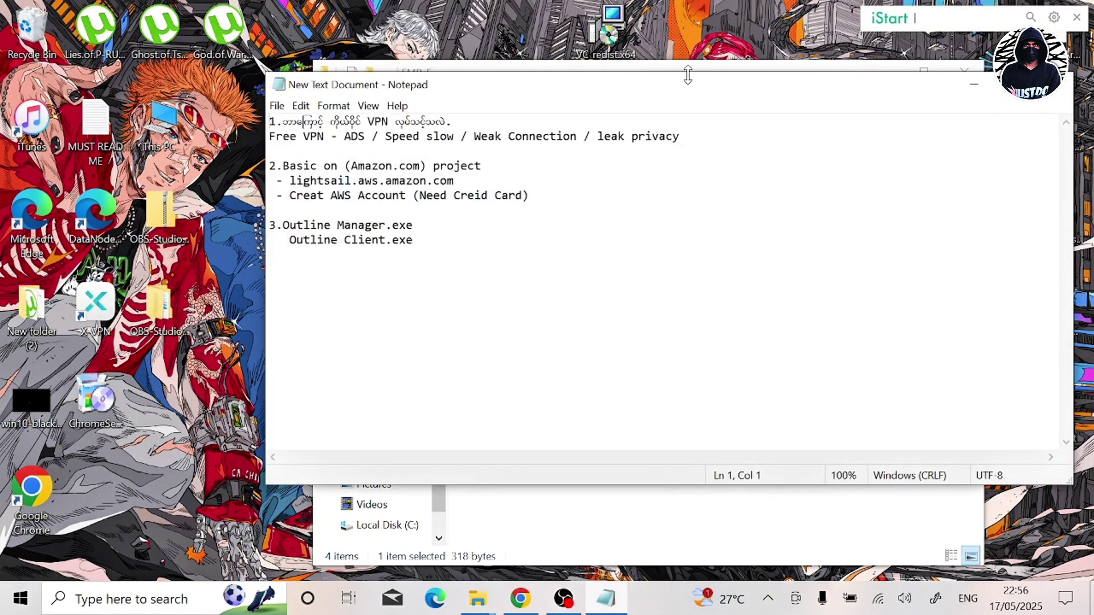
{"action": "left_click_drag", "start_coordinate": [688, 77], "coordinate": [716, 72]}
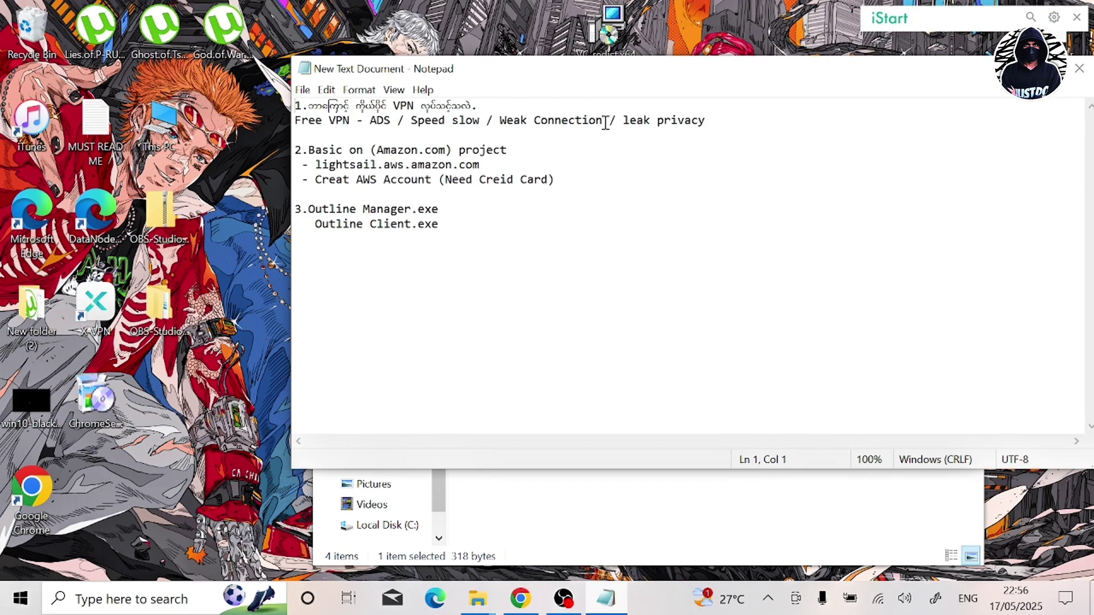
{"action": "left_click_drag", "start_coordinate": [605, 122], "coordinate": [504, 124]}
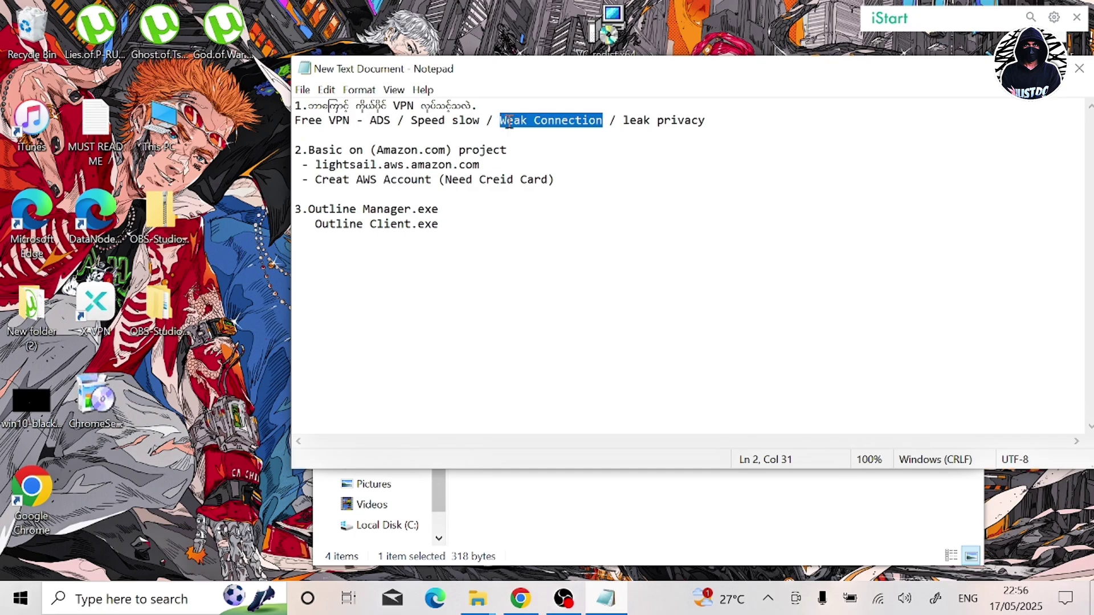
{"action": "left_click_drag", "start_coordinate": [706, 120], "coordinate": [624, 115]}
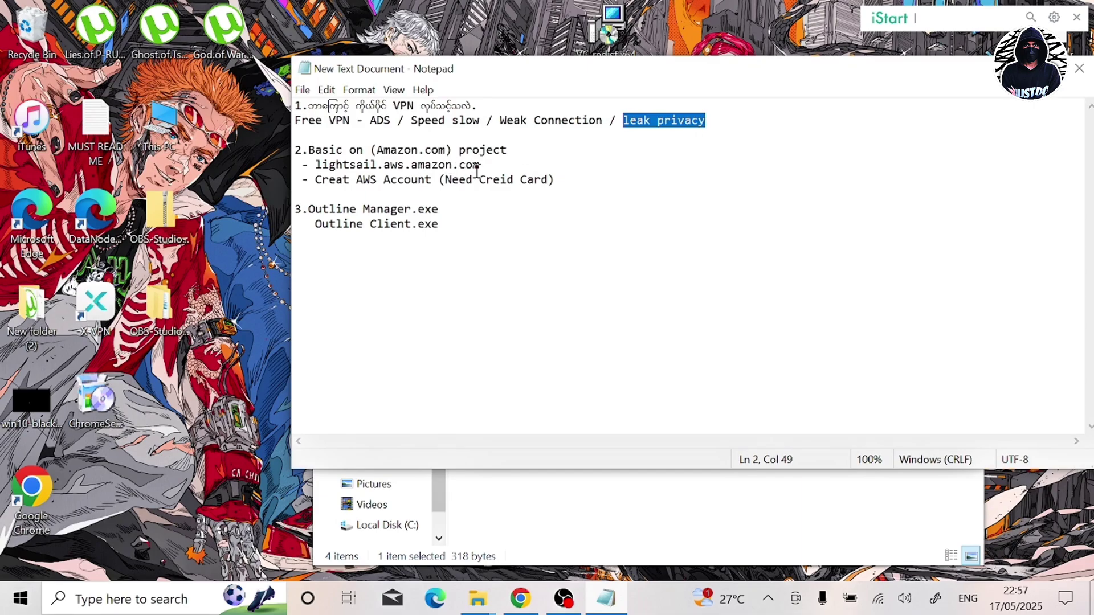
Copy the address lightsail.aws.amazon.com from the notes
{"action": "left_click_drag", "start_coordinate": [478, 167], "coordinate": [316, 166]}
{"action": "right_click", "coordinate": [334, 169]}
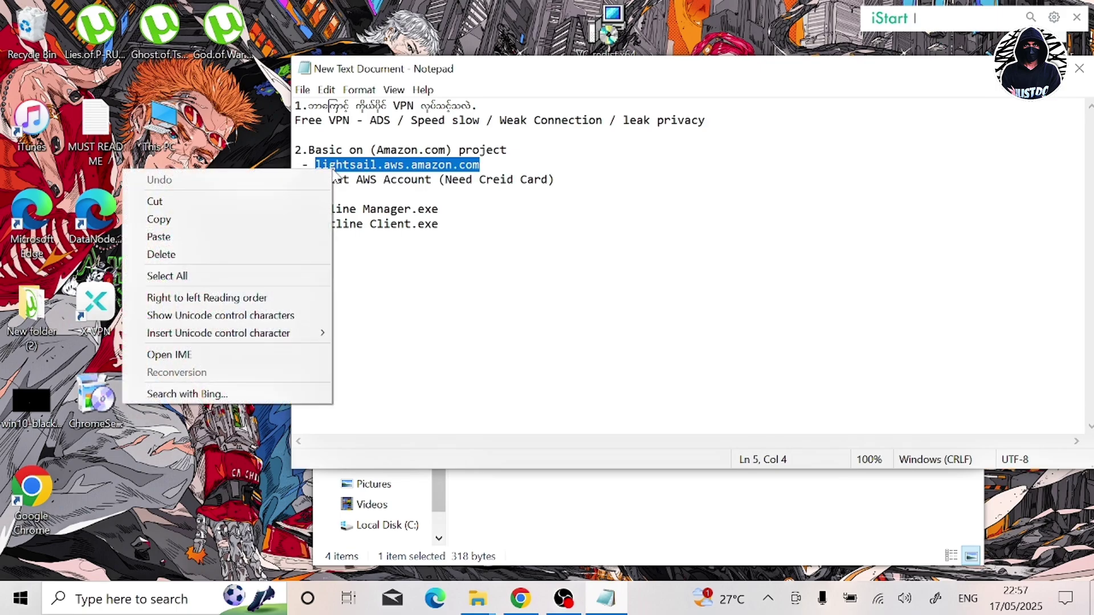
{"action": "left_click", "coordinate": [249, 217]}
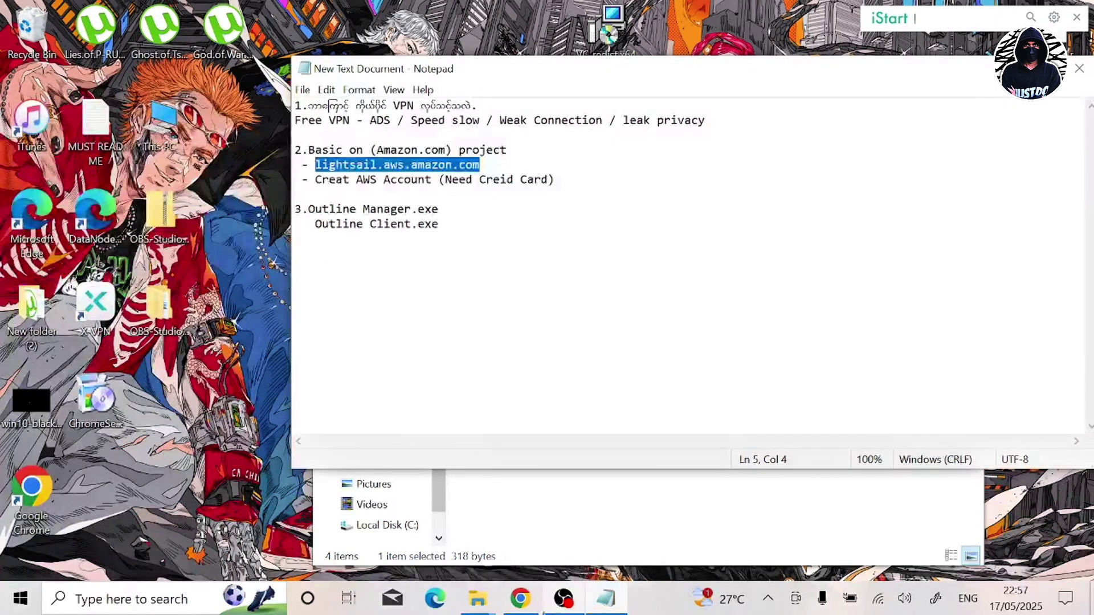
Switch to Chrome, load the copied lightsail.aws.amazon.com address in a new tab, and close the old Lightsail tab
{"action": "left_click", "coordinate": [518, 598]}
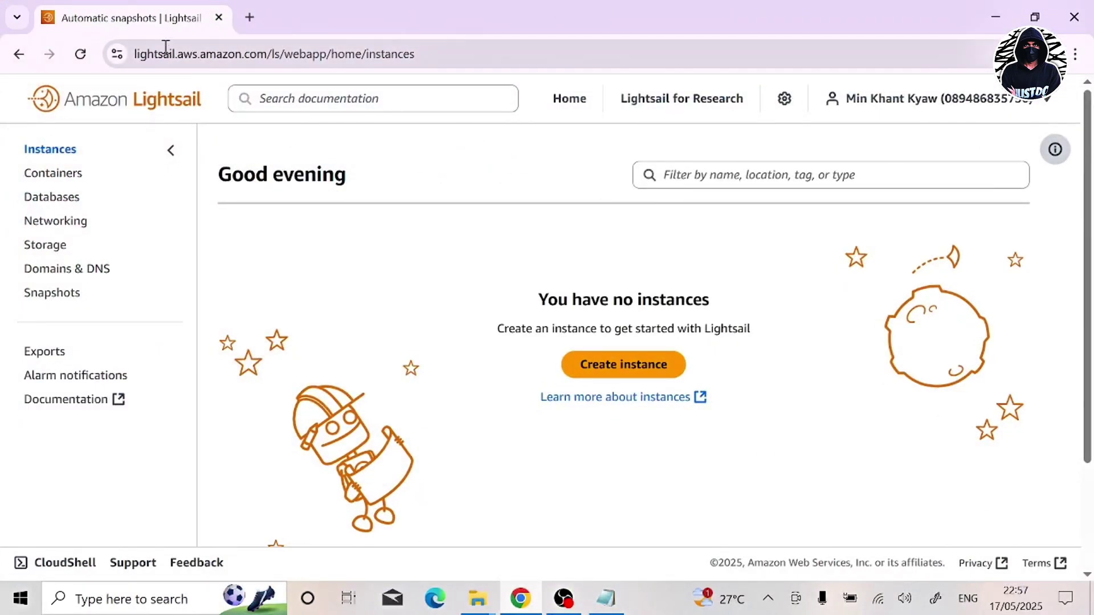
{"action": "left_click", "coordinate": [209, 50]}
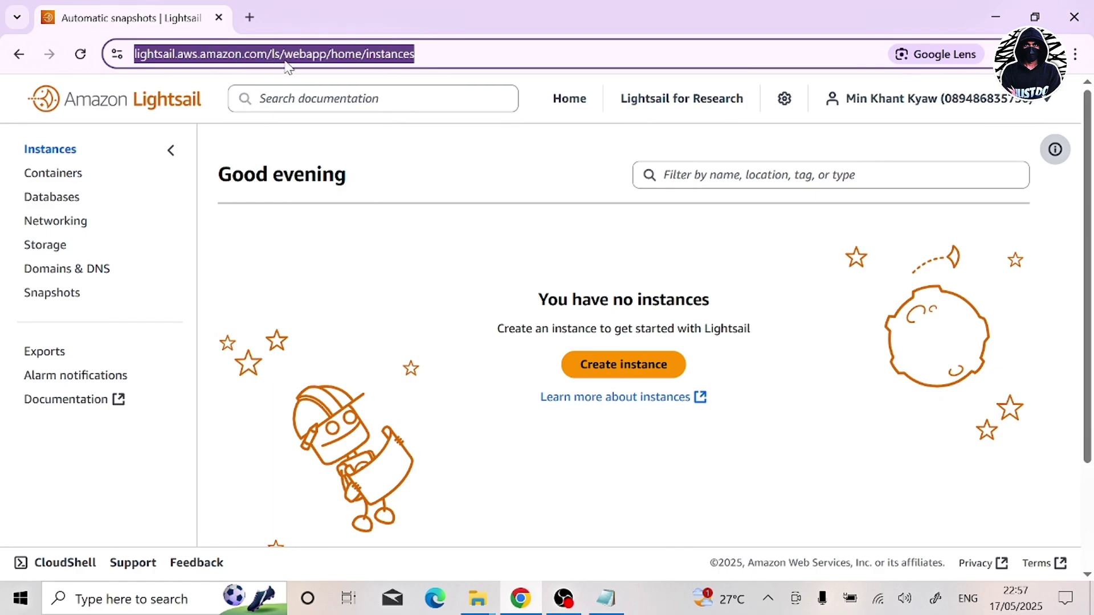
{"action": "left_click", "coordinate": [461, 58]}
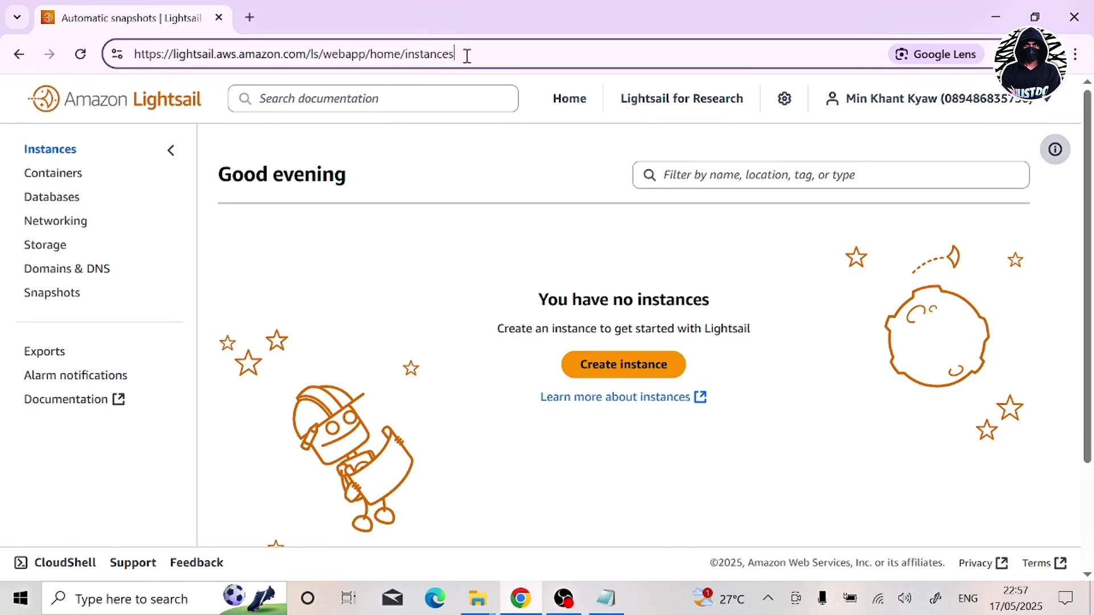
{"action": "left_click", "coordinate": [249, 17]}
{"action": "right_click", "coordinate": [160, 53]}
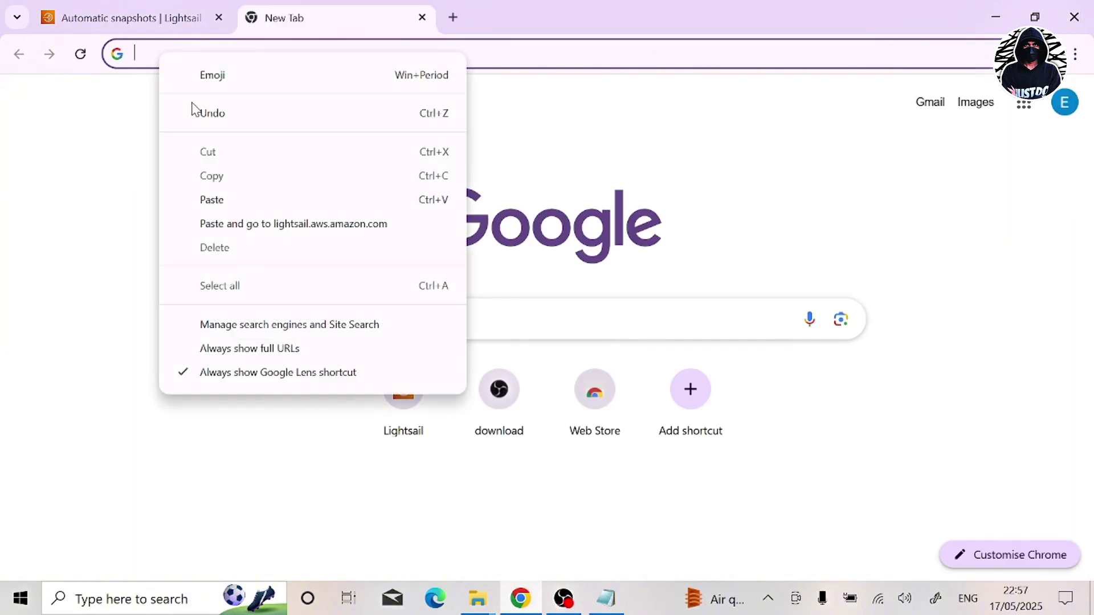
{"action": "left_click", "coordinate": [210, 199]}
{"action": "key", "text": "Return"}
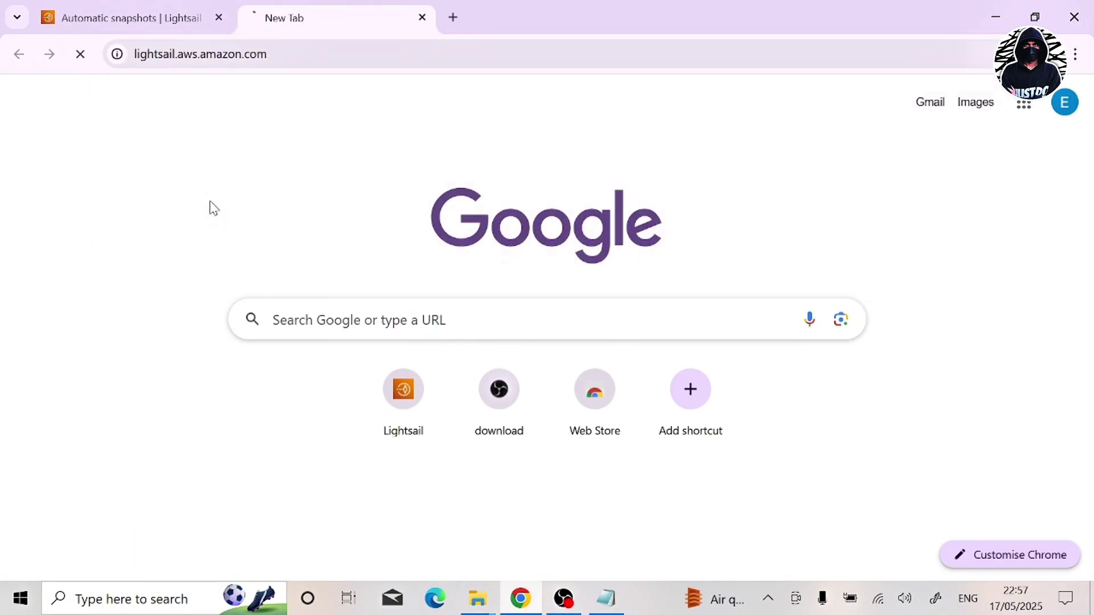
{"action": "left_click", "coordinate": [219, 18]}
Open the sign-up page for creating a new AWS account from the sign-in form
{"action": "scroll", "coordinate": [303, 256], "scroll_direction": "down", "scroll_amount": 5}
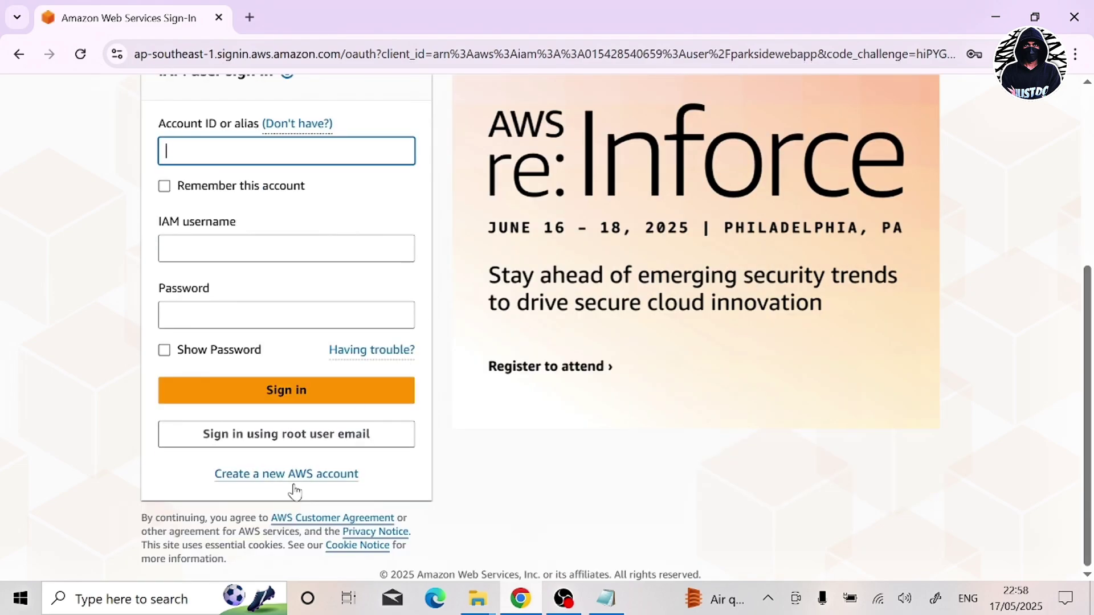
{"action": "scroll", "coordinate": [326, 375], "scroll_direction": "up", "scroll_amount": 2}
{"action": "scroll", "coordinate": [326, 374], "scroll_direction": "down", "scroll_amount": 2}
{"action": "left_click", "coordinate": [287, 475]}
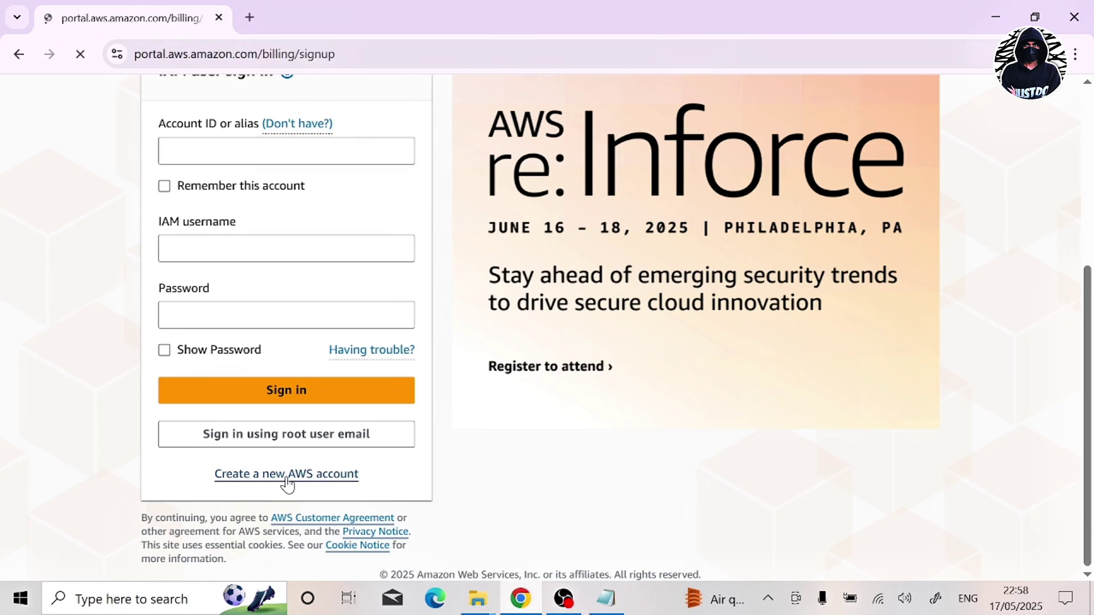
Highlight the "Creid Card" requirement in the Notepad notes and look over the AWS sign-up form in Chrome
{"action": "left_click", "coordinate": [604, 600]}
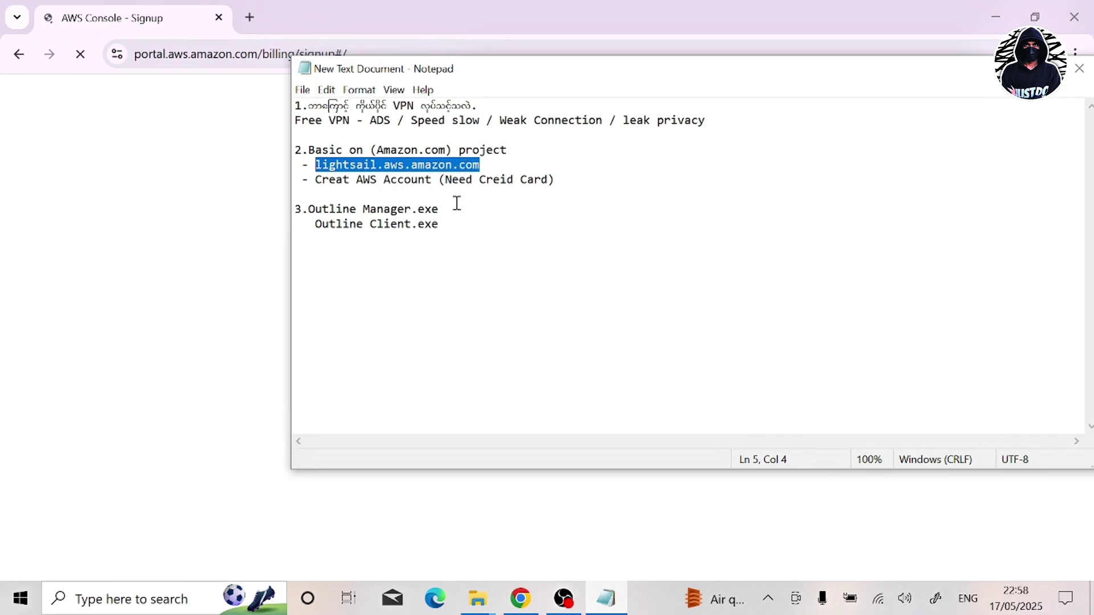
{"action": "left_click_drag", "start_coordinate": [547, 180], "coordinate": [483, 183]}
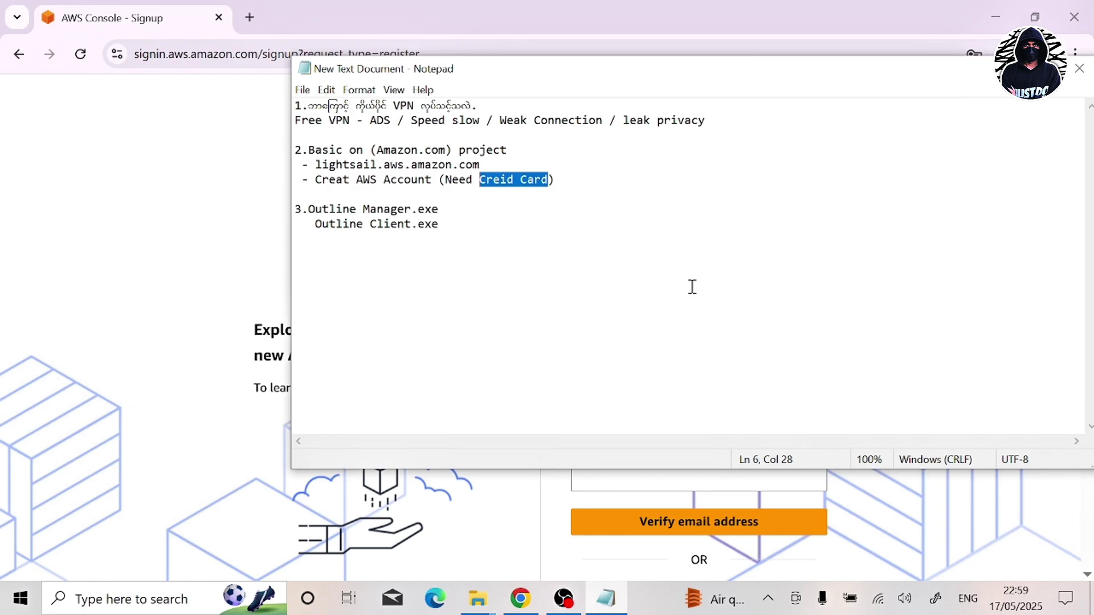
{"action": "key", "text": "alt+Tab"}
{"action": "scroll", "coordinate": [361, 390], "scroll_direction": "down", "scroll_amount": 4}
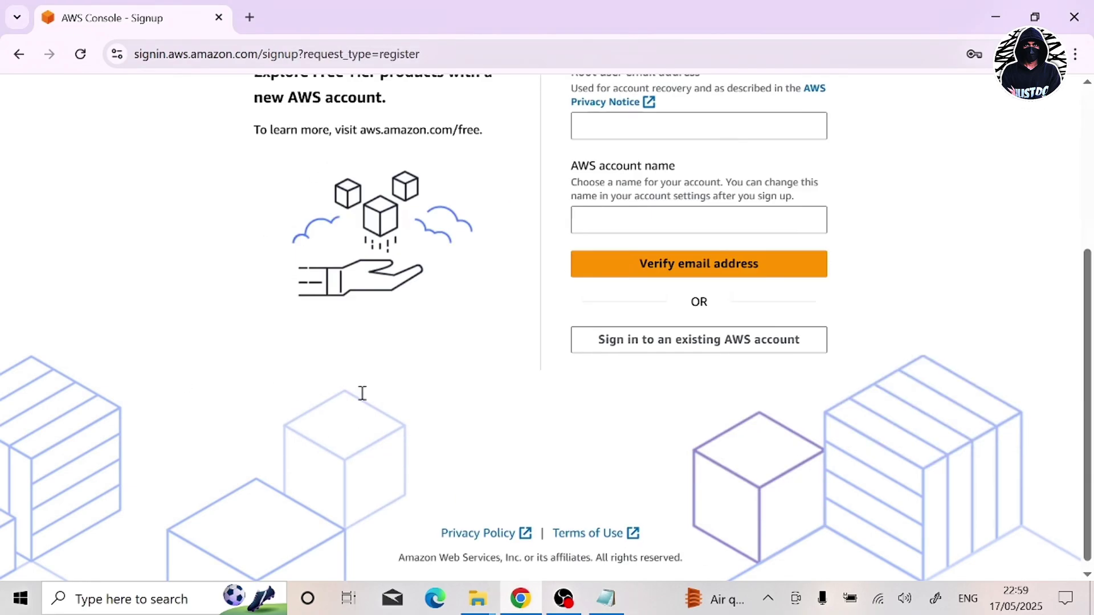
View the AWS support plan screenshot IMG_0370 from the EMR_5 folder, then close it
{"action": "left_click", "coordinate": [995, 15]}
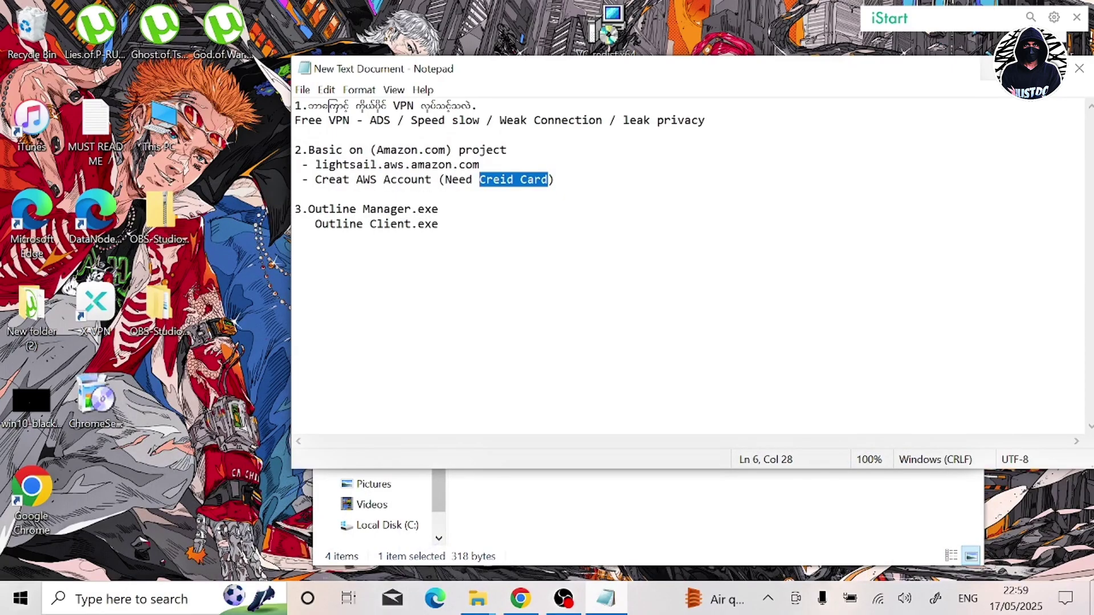
{"action": "left_click", "coordinate": [1017, 69]}
{"action": "left_click_drag", "start_coordinate": [827, 83], "coordinate": [776, 63]}
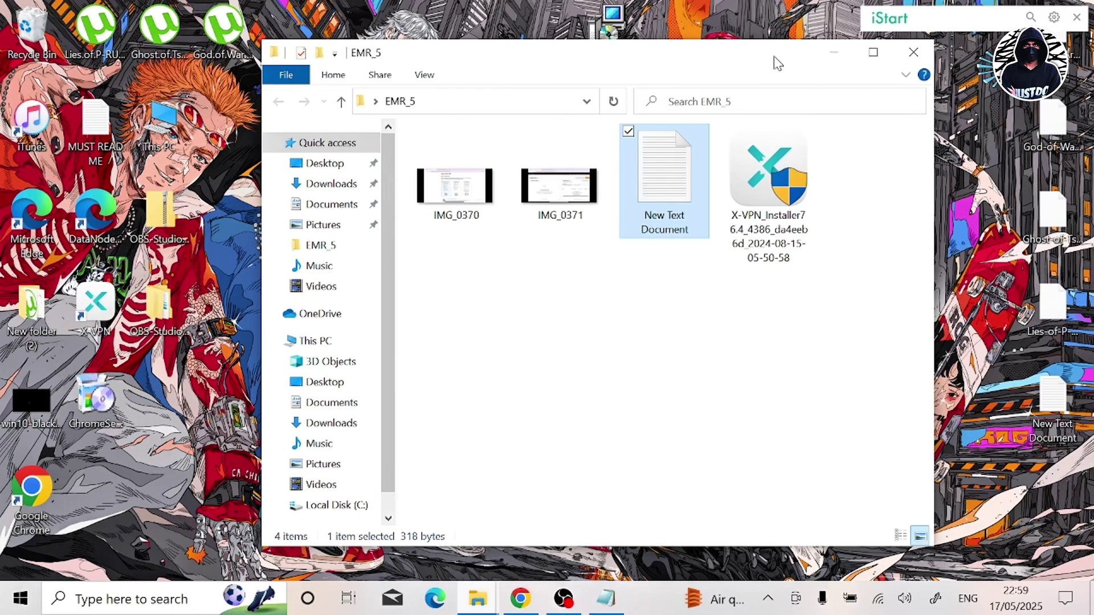
{"action": "double_click", "coordinate": [448, 211]}
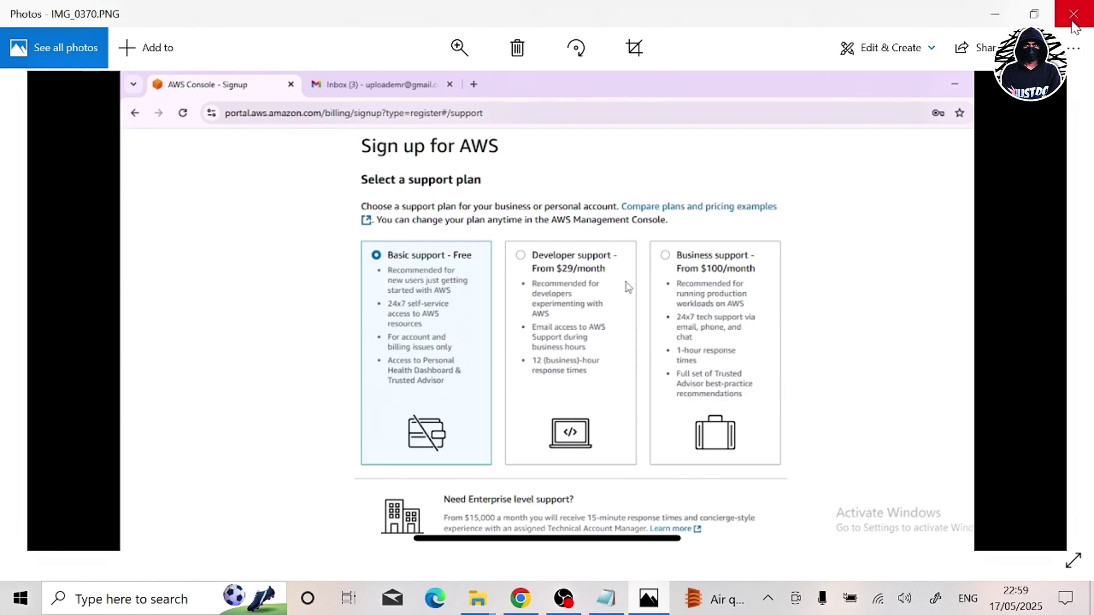
{"action": "key", "text": "alt+F4"}
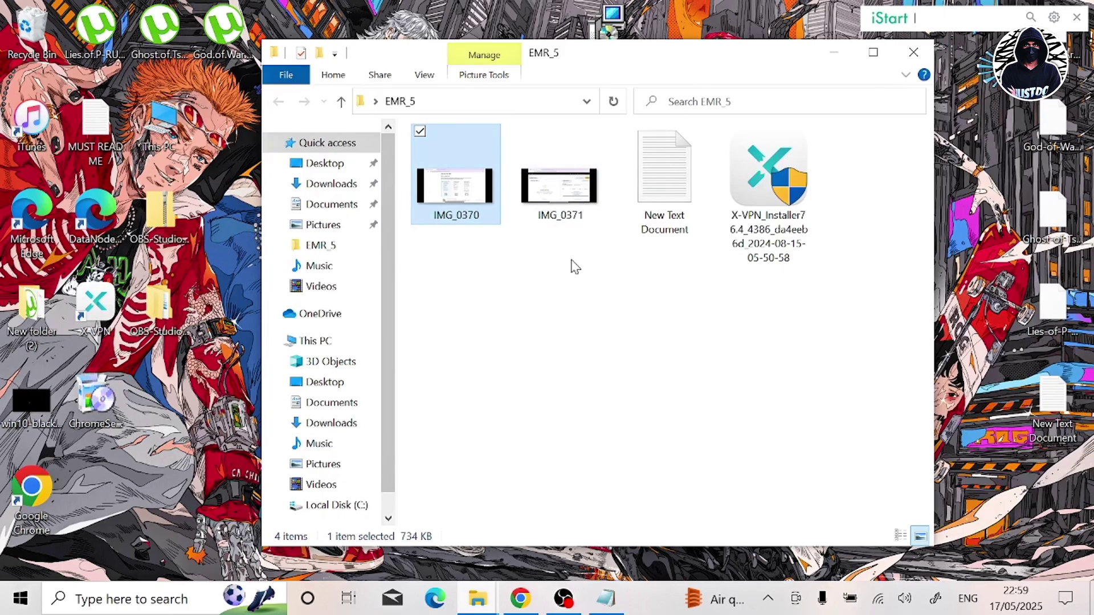
Switch back to Chrome, return to the AWS sign-in page, and submit the saved root user email address
{"action": "left_click", "coordinate": [606, 598]}
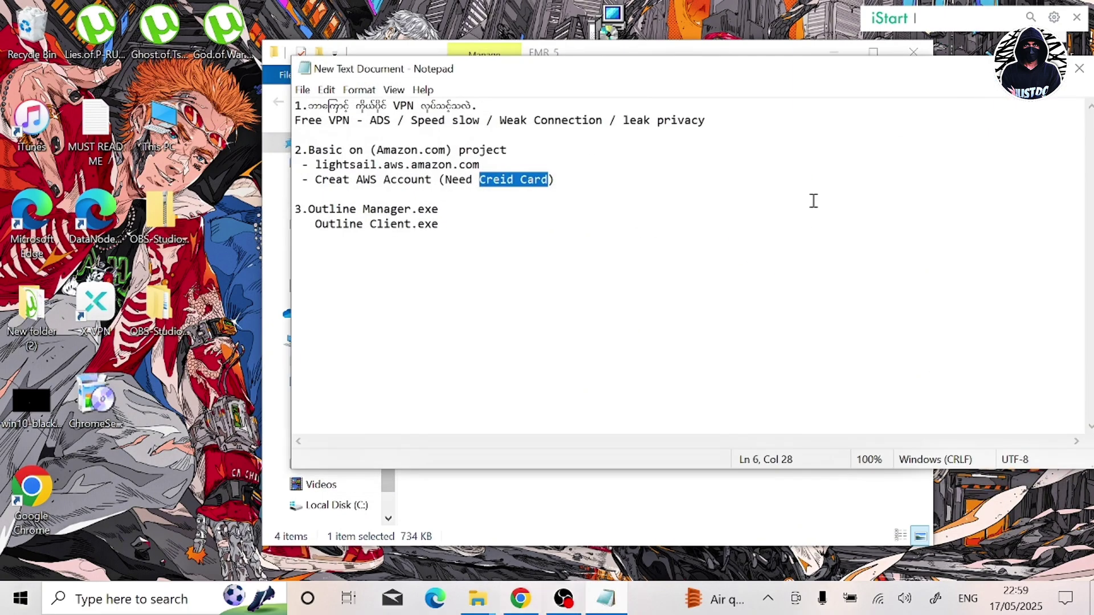
{"action": "left_click", "coordinate": [520, 598]}
{"action": "scroll", "coordinate": [574, 340], "scroll_direction": "up", "scroll_amount": 5}
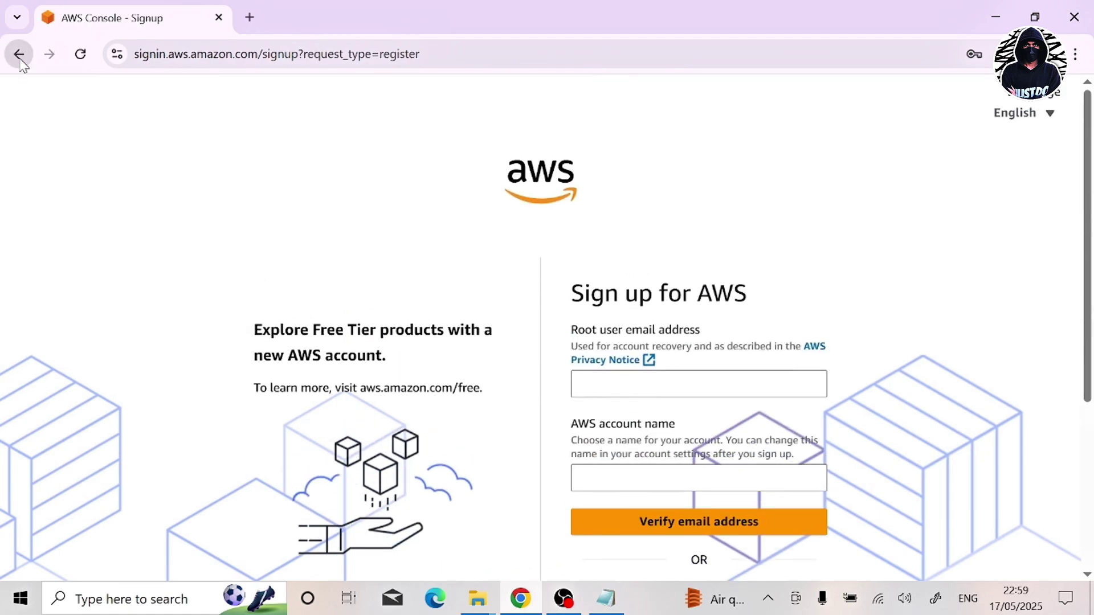
{"action": "left_click", "coordinate": [20, 53]}
{"action": "left_click", "coordinate": [261, 332]}
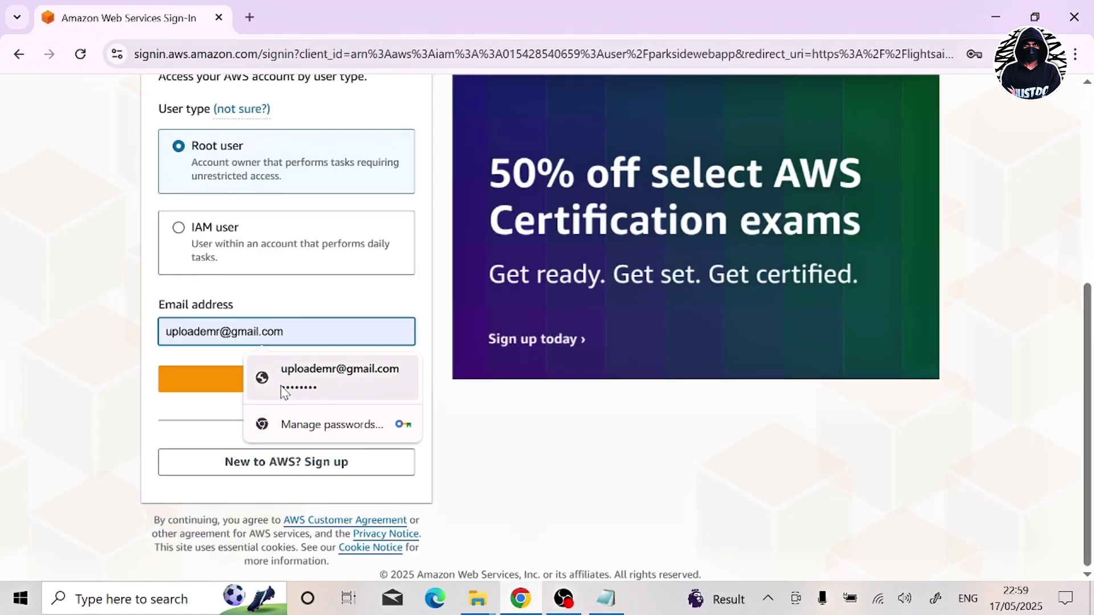
{"action": "left_click", "coordinate": [283, 369]}
{"action": "left_click", "coordinate": [283, 381]}
Fill in the saved root user password, sign in to AWS, and skip the MFA device registration for now
{"action": "left_click", "coordinate": [274, 347]}
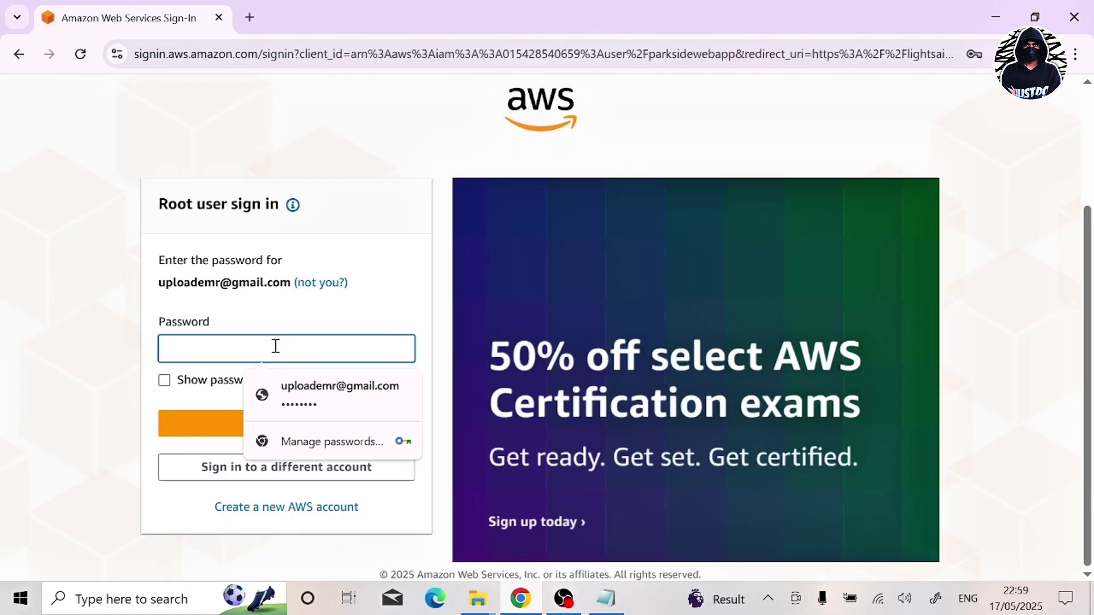
{"action": "left_click", "coordinate": [295, 399]}
{"action": "left_click", "coordinate": [288, 428]}
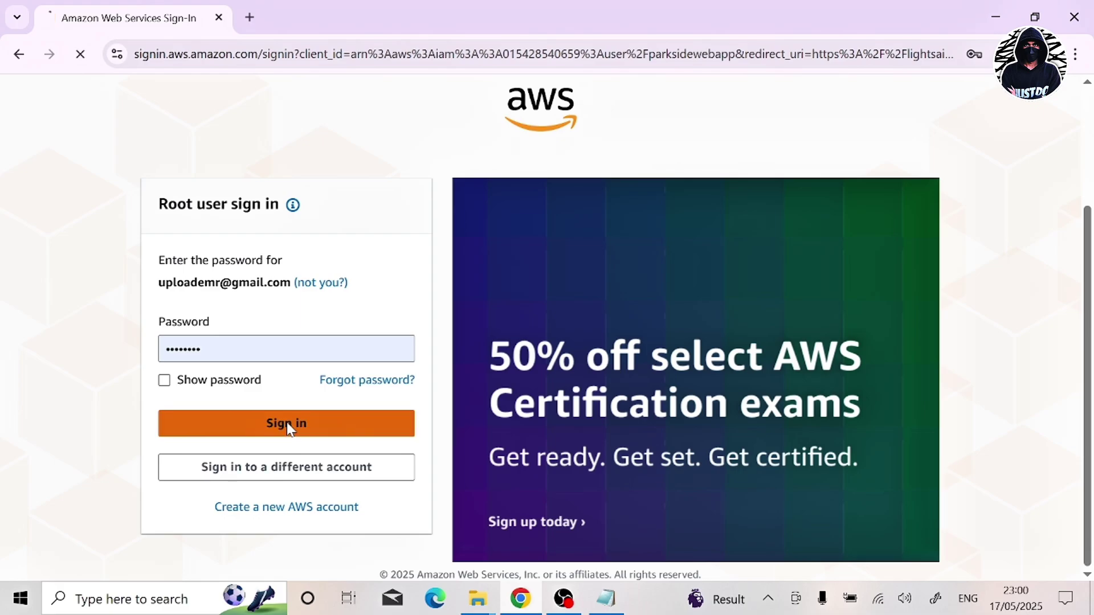
{"action": "scroll", "coordinate": [288, 429], "scroll_direction": "down", "scroll_amount": 3}
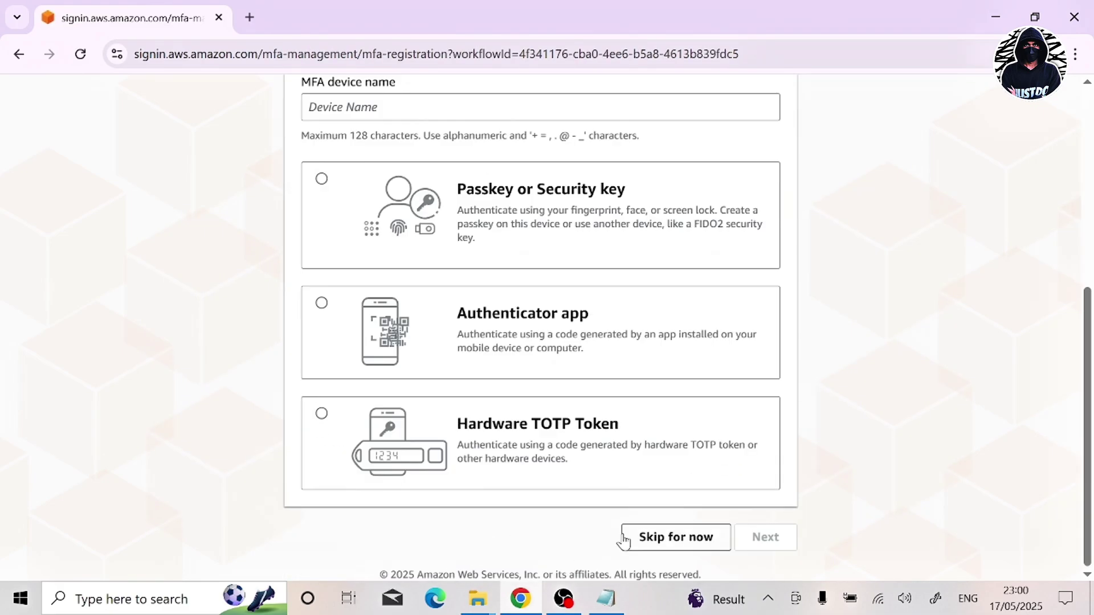
{"action": "left_click", "coordinate": [625, 539]}
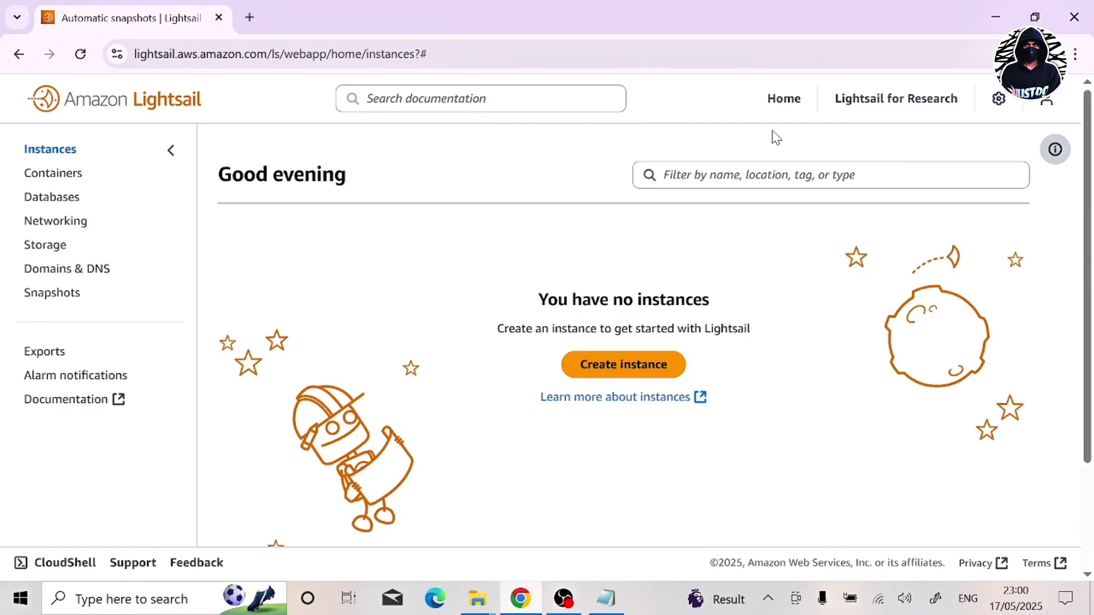
Return to the EMR_5 folder and view the AWS Console Home screenshot IMG_0371
{"action": "left_click", "coordinate": [995, 17]}
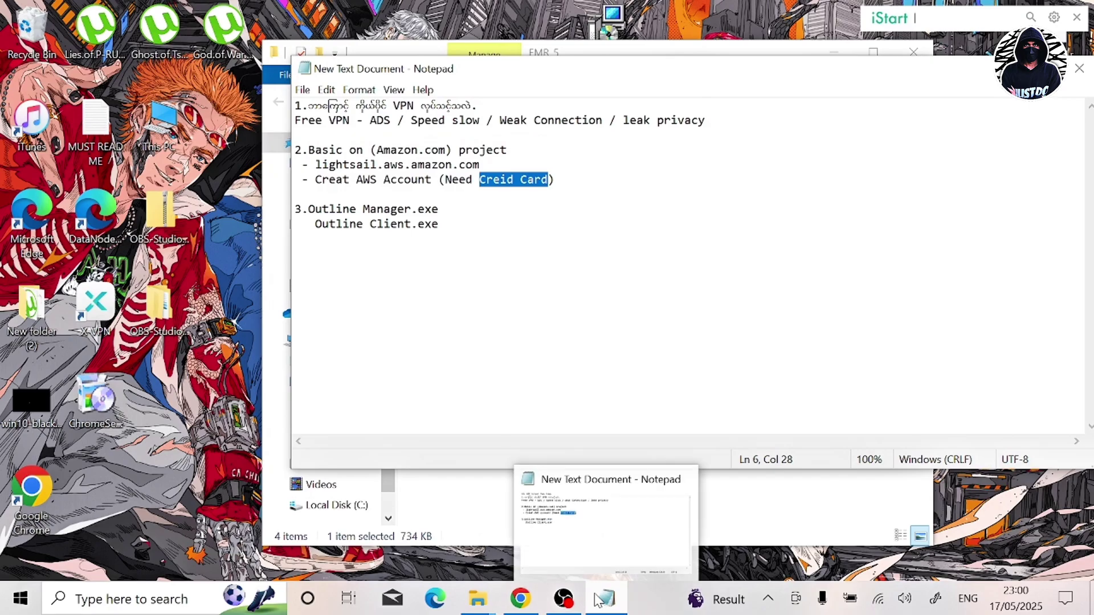
{"action": "left_click", "coordinate": [456, 521]}
{"action": "left_click", "coordinate": [459, 527]}
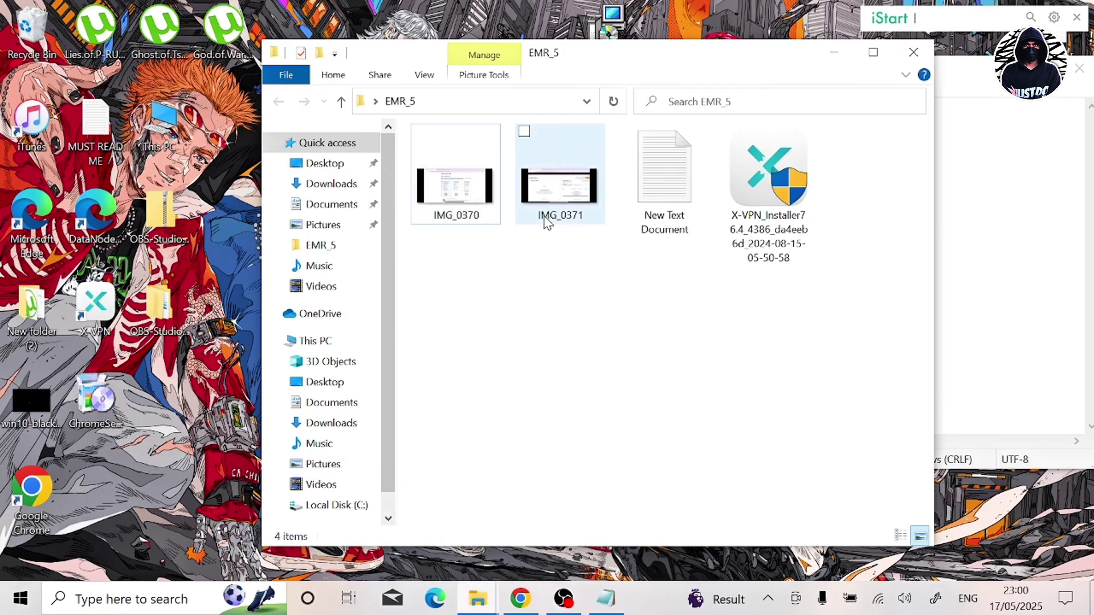
{"action": "left_click", "coordinate": [534, 593]}
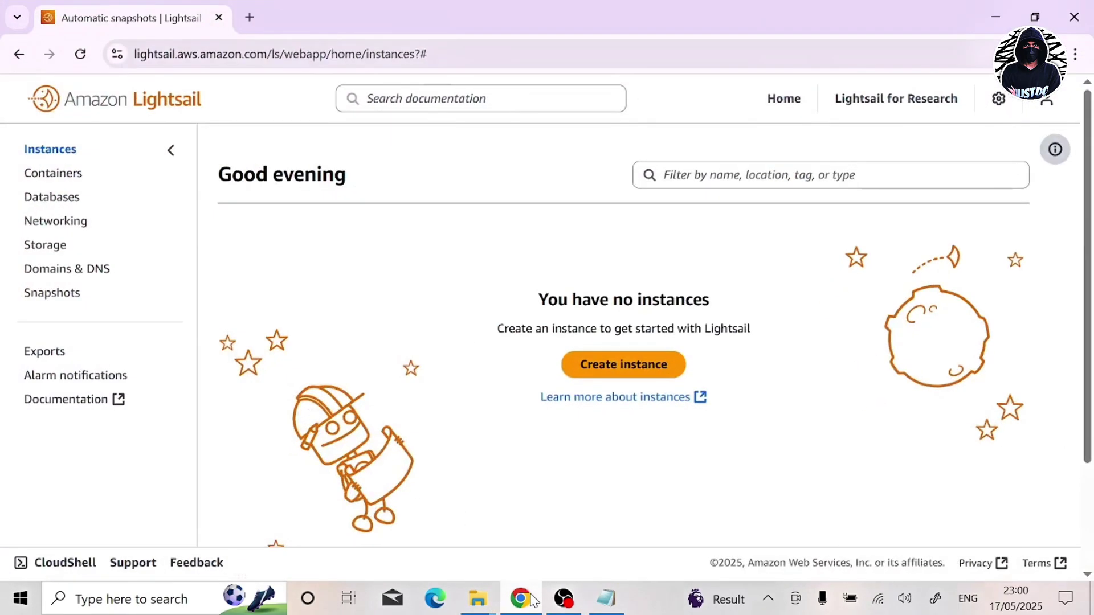
{"action": "left_click", "coordinate": [995, 17]}
{"action": "double_click", "coordinate": [559, 186]}
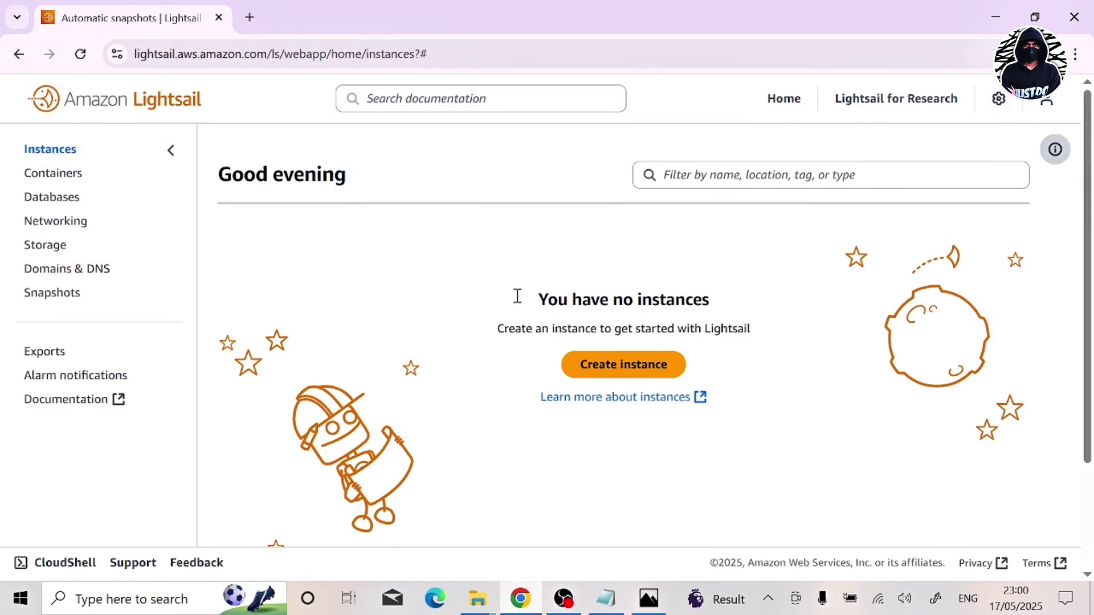
Look over the Lightsail instances page in Chrome, then bring the Notepad notes back to the front
{"action": "scroll", "coordinate": [459, 336], "scroll_direction": "down", "scroll_amount": 2}
{"action": "scroll", "coordinate": [459, 336], "scroll_direction": "up", "scroll_amount": 2}
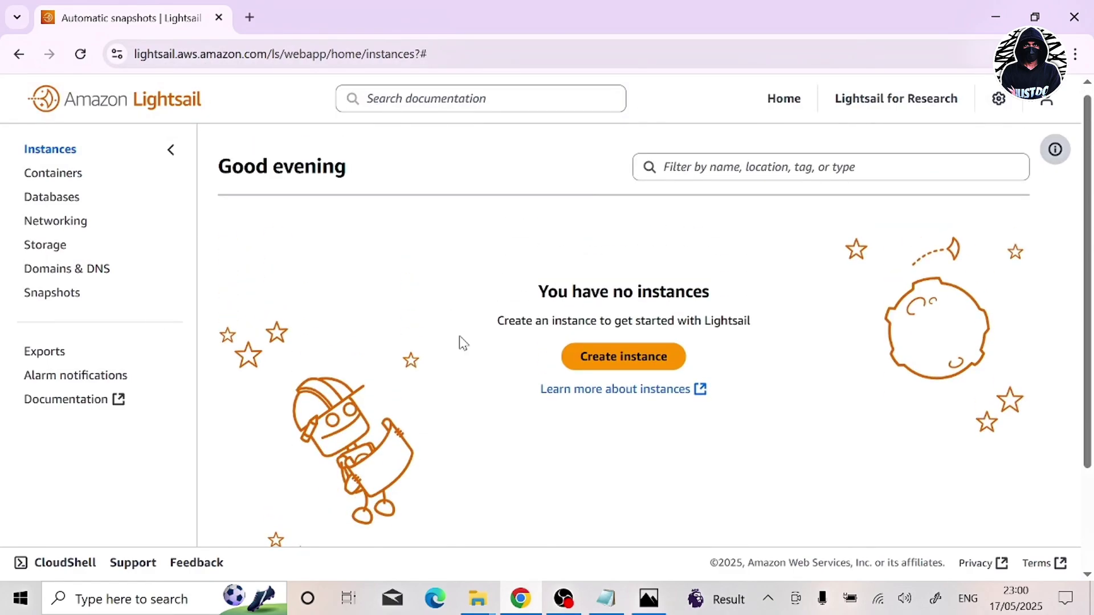
{"action": "left_click", "coordinate": [994, 22]}
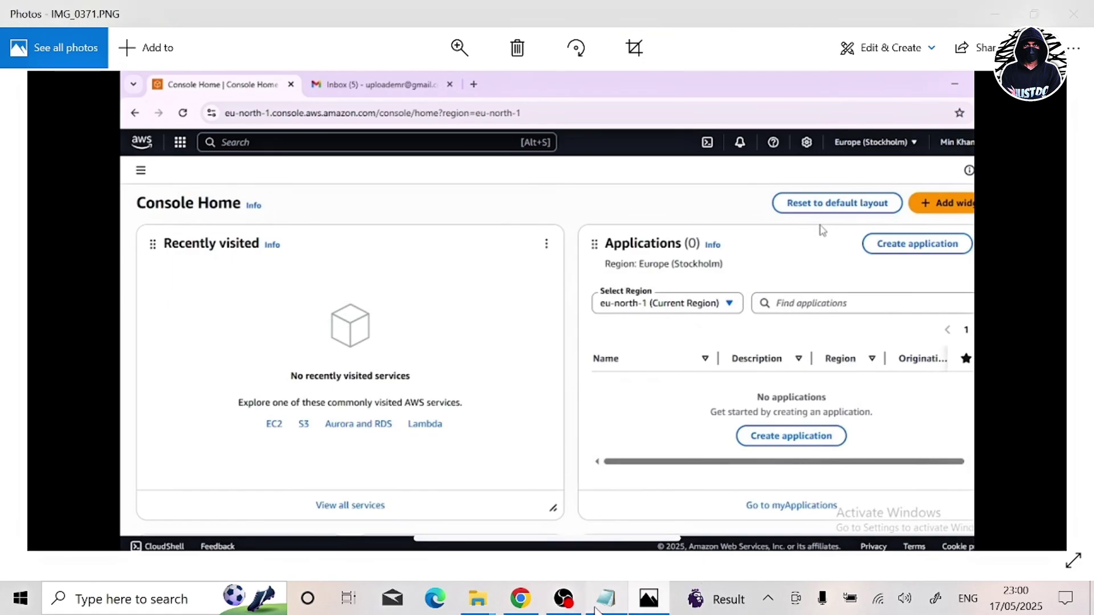
{"action": "left_click", "coordinate": [598, 604]}
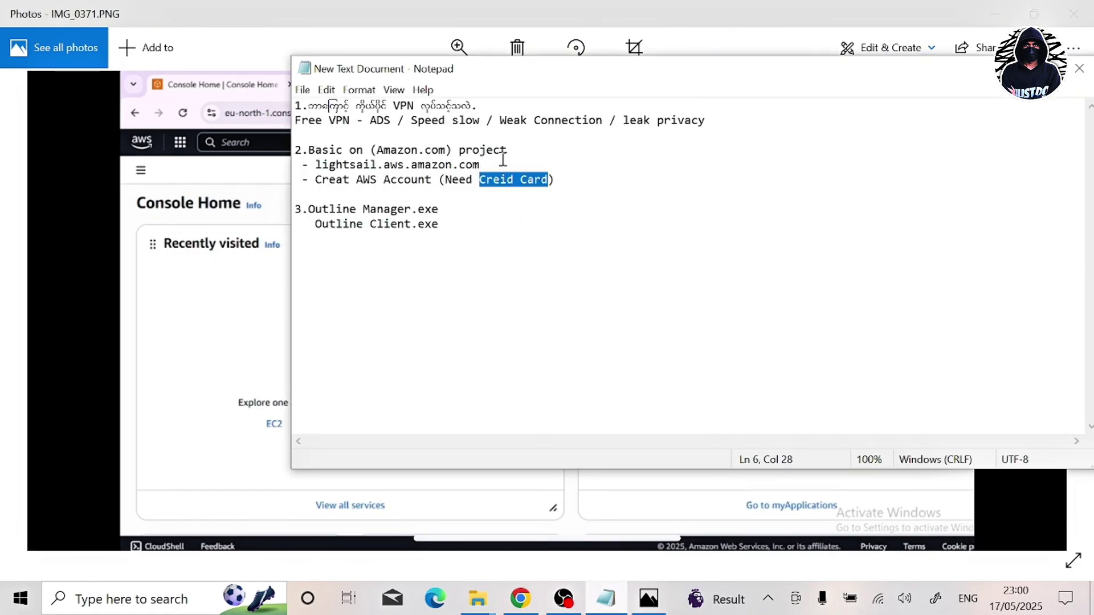
Remove one leading space from the Outline Client.exe line in the notes and minimise the Notepad window
{"action": "left_click", "coordinate": [317, 225]}
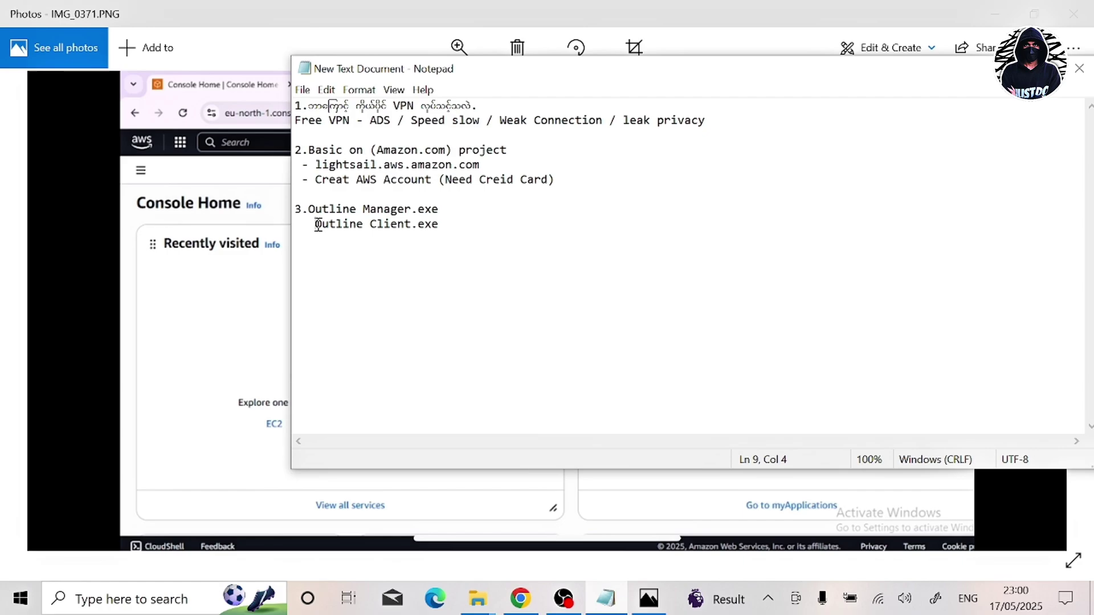
{"action": "key", "text": "BackSpace"}
{"action": "key", "text": "BackSpace"}
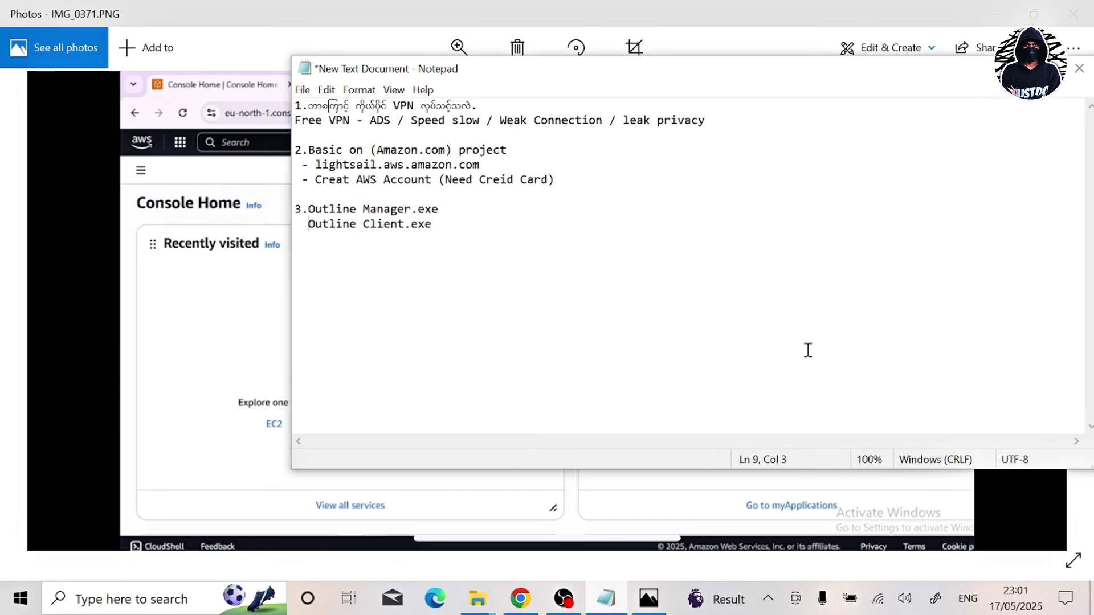
{"action": "left_click", "coordinate": [1023, 69]}
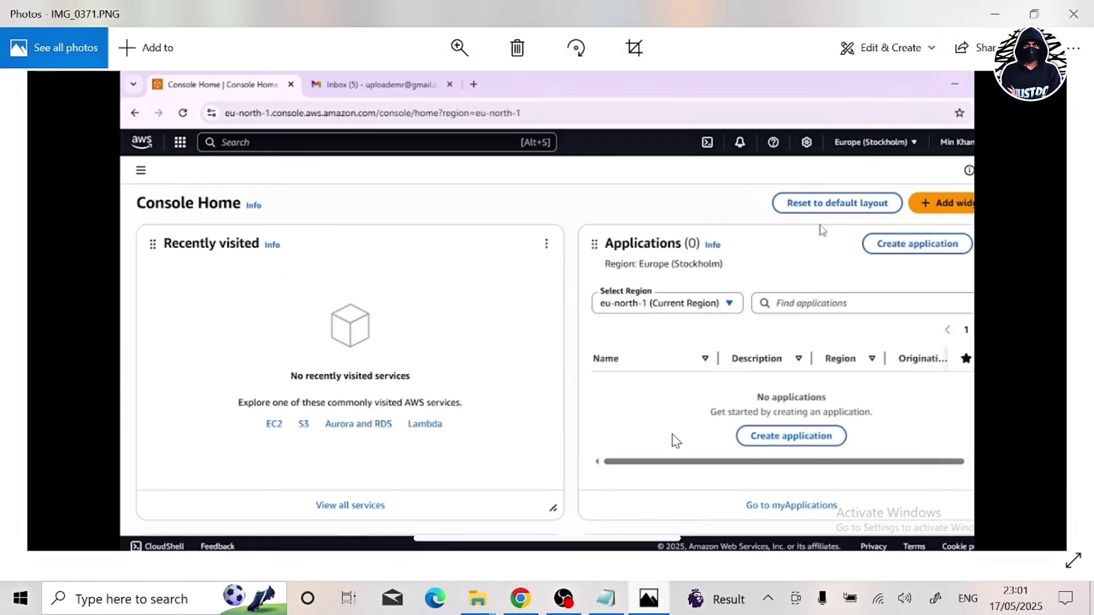
Switch to Chrome and search Google for "outline" in a new tab
{"action": "left_click", "coordinate": [520, 598]}
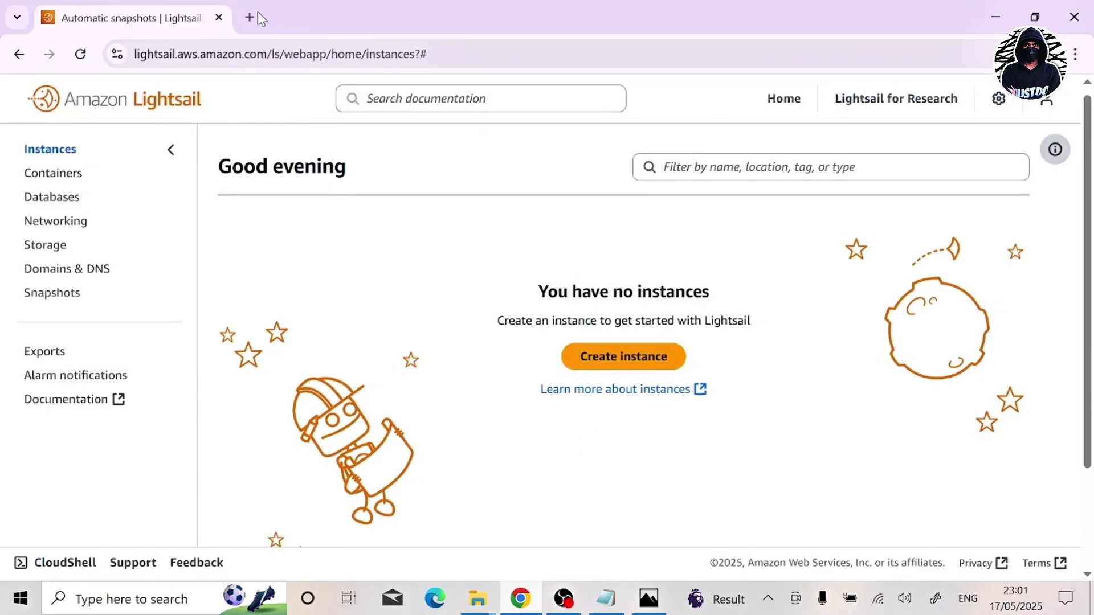
{"action": "left_click", "coordinate": [255, 16]}
{"action": "left_click", "coordinate": [345, 314]}
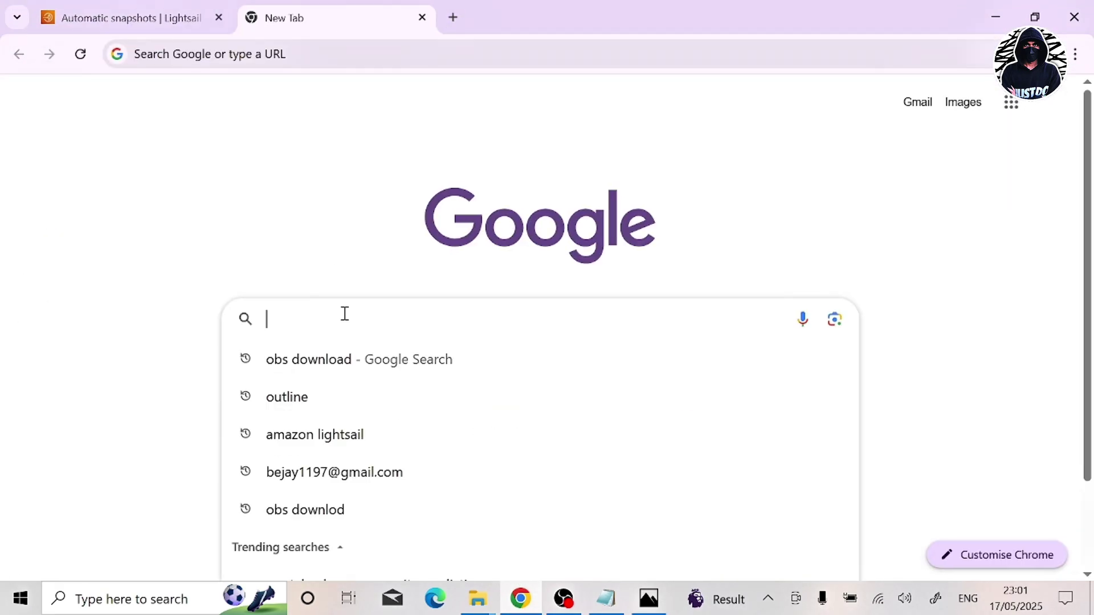
{"action": "left_click", "coordinate": [312, 385]}
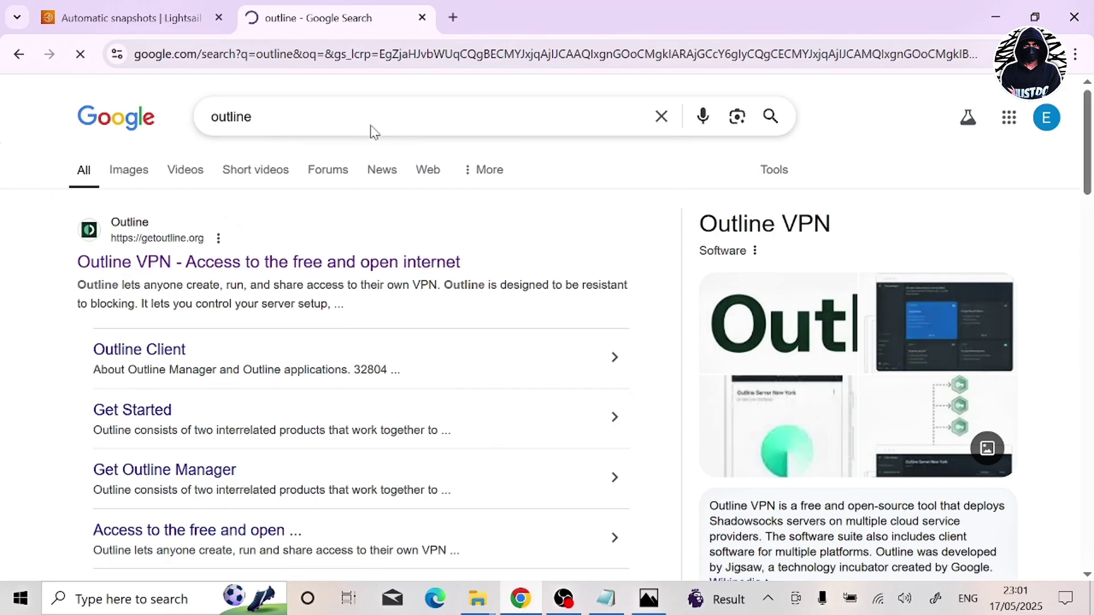
Move the X-VPN installer from the EMR_5 folder to the desktop, and turn on the connection in the X-VPN app
{"action": "left_click", "coordinate": [998, 12]}
{"action": "left_click", "coordinate": [1001, 11]}
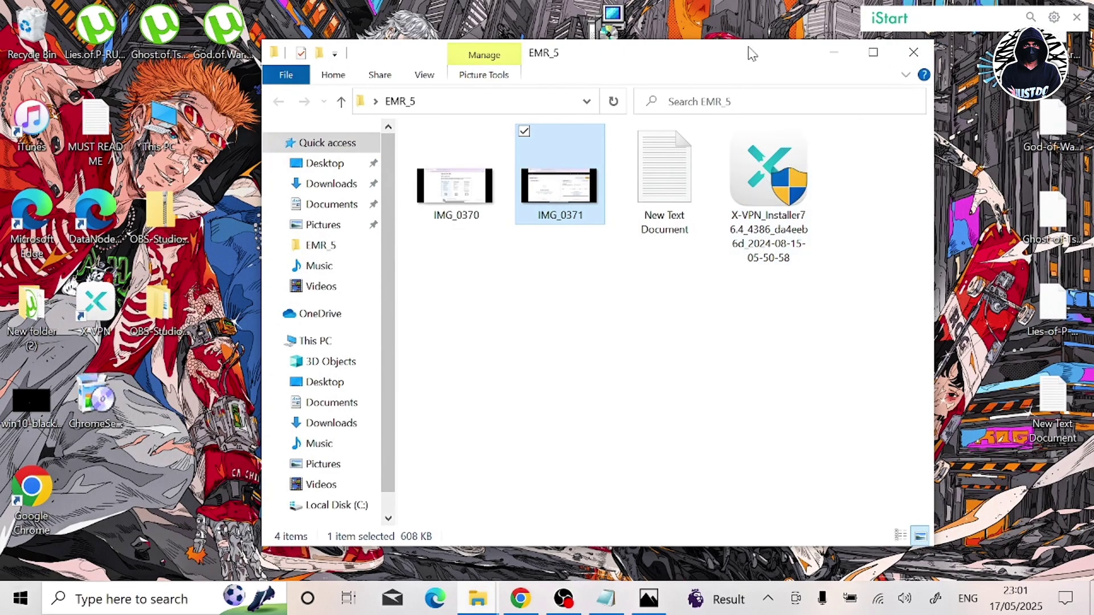
{"action": "left_click_drag", "start_coordinate": [769, 171], "coordinate": [980, 188]}
{"action": "left_click", "coordinate": [645, 234]}
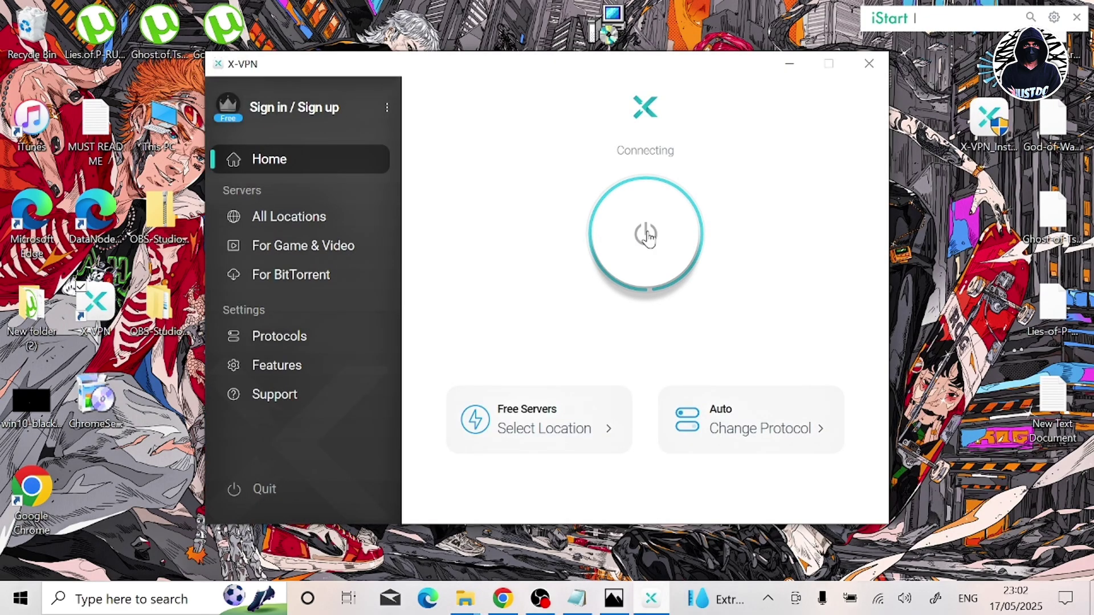
{"action": "right_click", "coordinate": [923, 162]}
{"action": "left_click", "coordinate": [912, 222]}
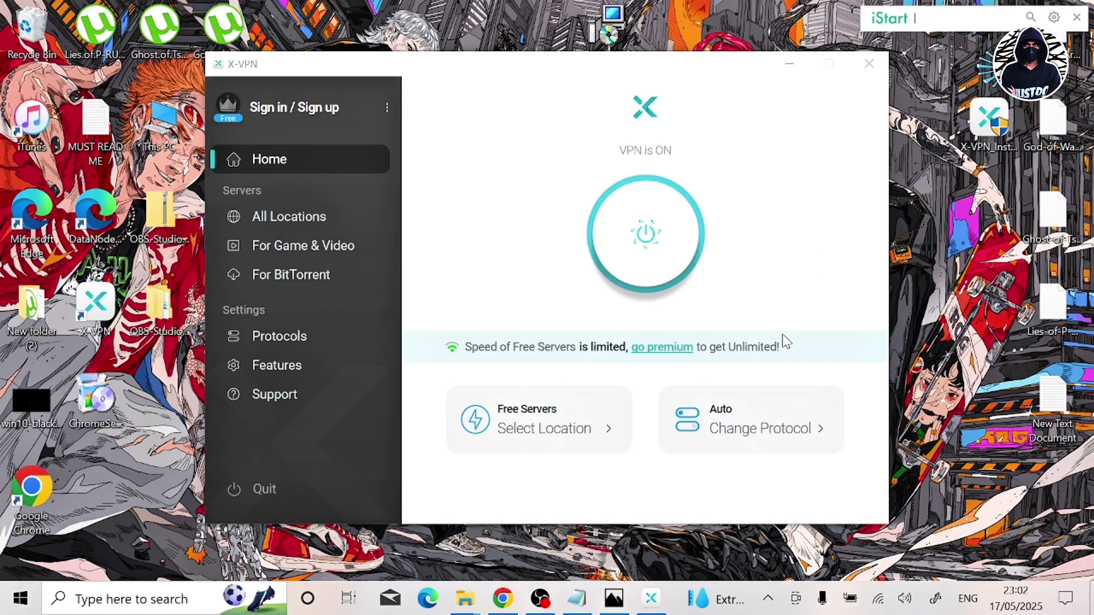
Return to Chrome, open the Outline VPN website from the search results, and go to its Get Outline download section
{"action": "left_click", "coordinate": [491, 603]}
{"action": "left_click", "coordinate": [277, 275]}
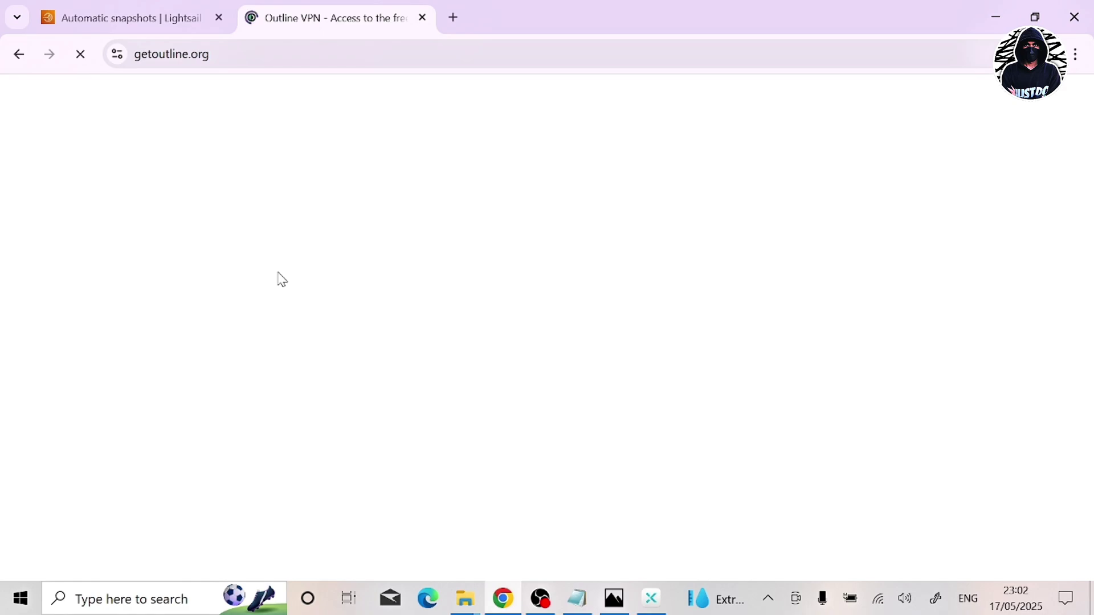
{"action": "scroll", "coordinate": [281, 279], "scroll_direction": "down", "scroll_amount": 2}
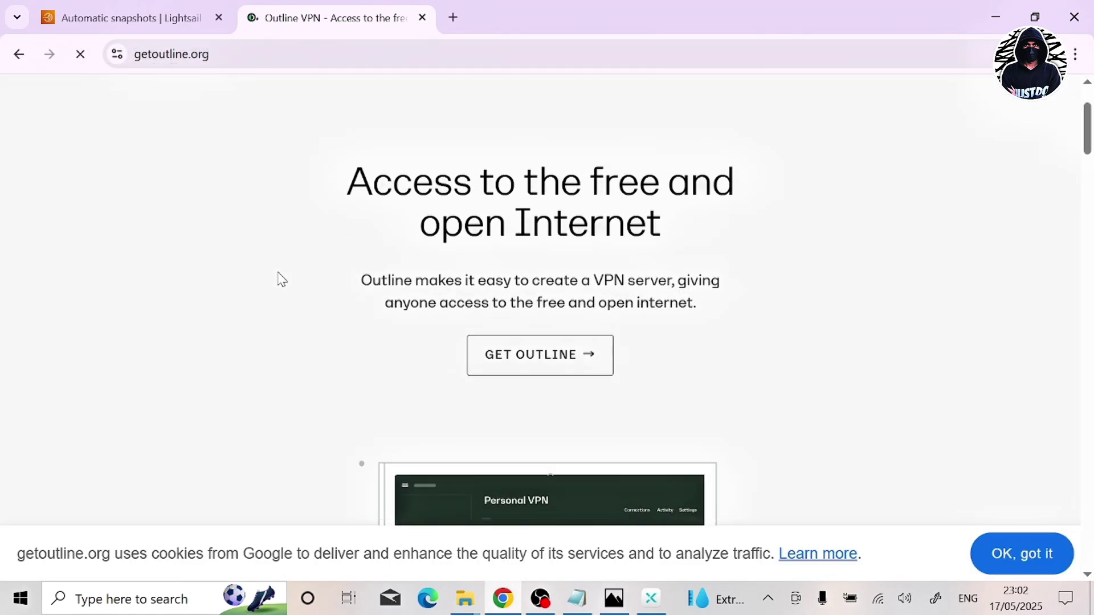
{"action": "left_click", "coordinate": [556, 369]}
{"action": "scroll", "coordinate": [556, 368], "scroll_direction": "down", "scroll_amount": 5}
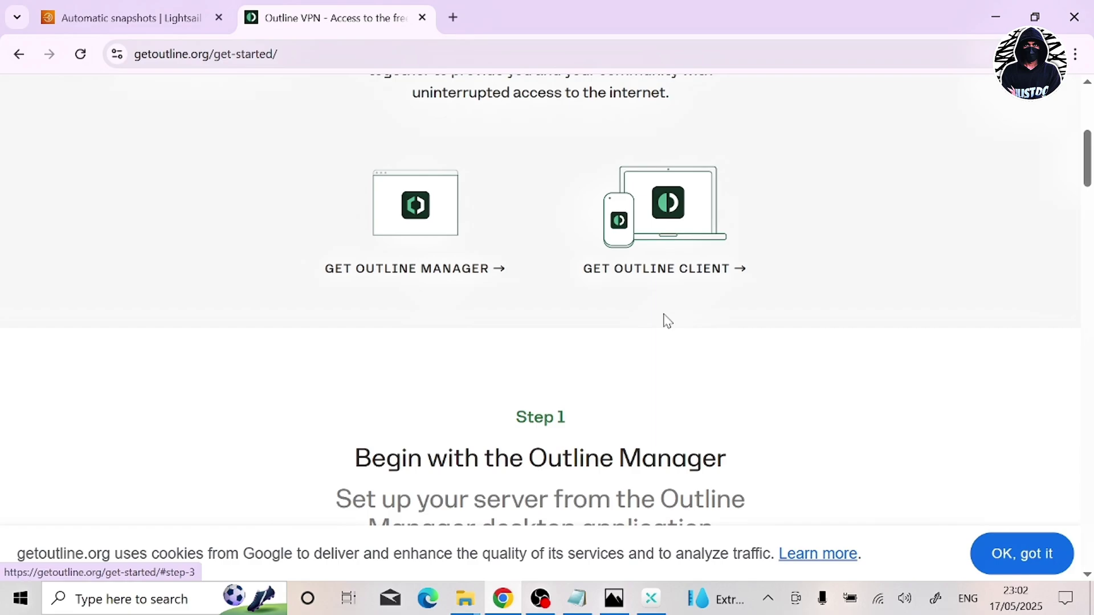
Minimise Chrome and X-VPN to reach the Outline-Client and Outline-Manager installers on the desktop, keeping the two icons side by side
{"action": "left_click", "coordinate": [996, 15]}
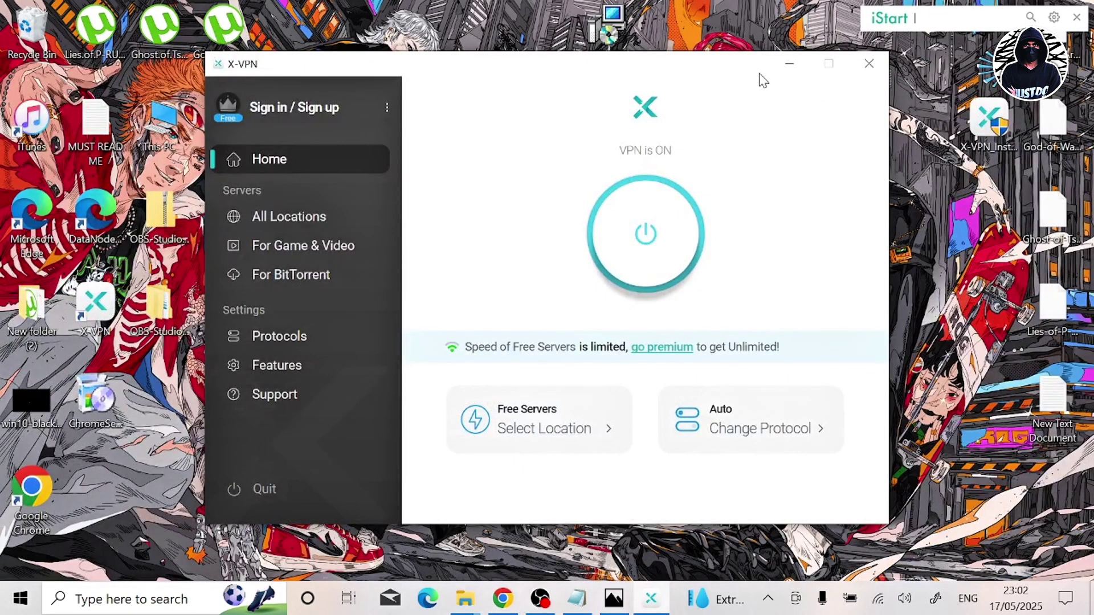
{"action": "left_click", "coordinate": [789, 63]}
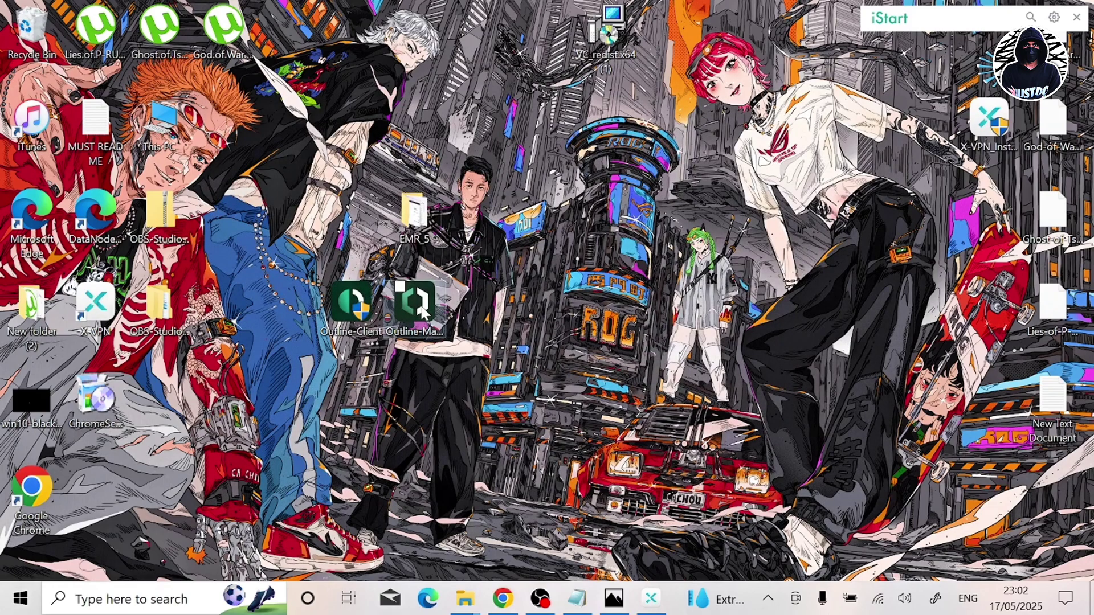
{"action": "left_click_drag", "start_coordinate": [422, 312], "coordinate": [486, 313]}
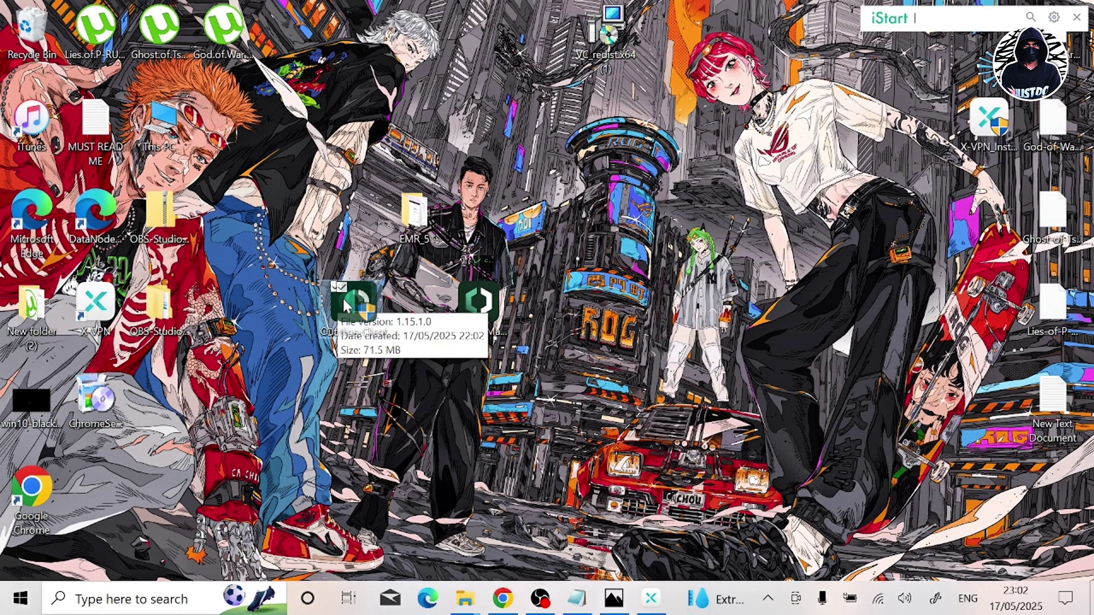
{"action": "right_click", "coordinate": [330, 189]}
{"action": "left_click", "coordinate": [454, 235]}
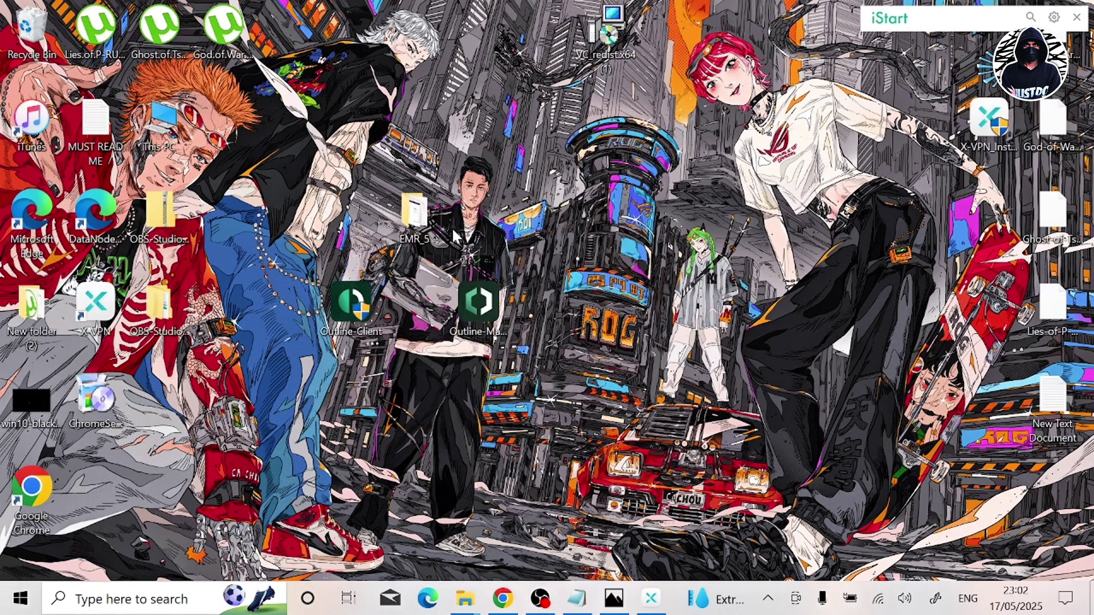
{"action": "left_click_drag", "start_coordinate": [501, 312], "coordinate": [439, 314]}
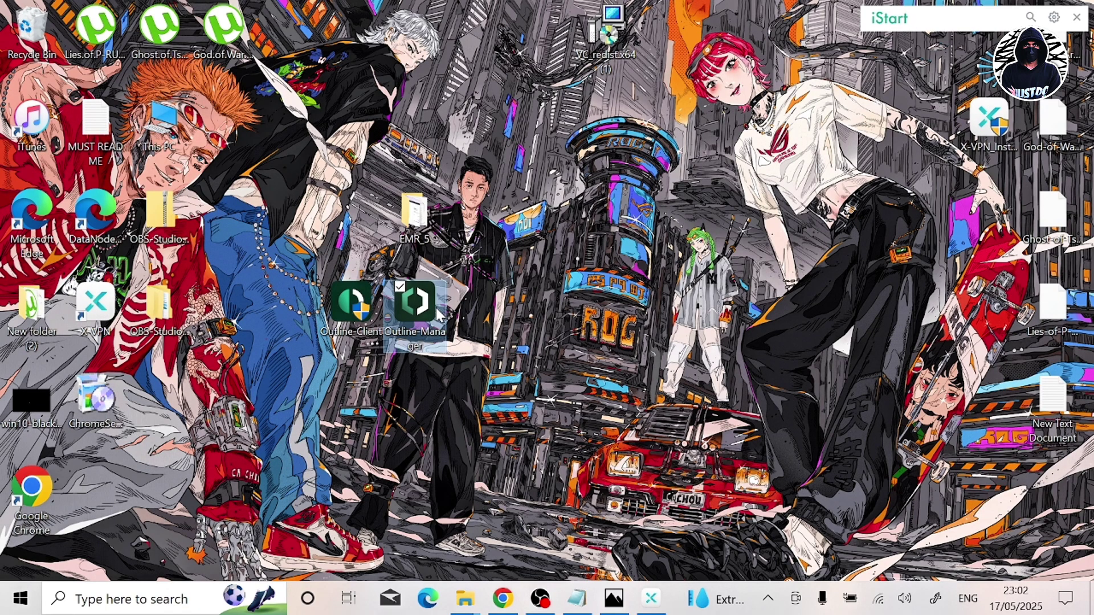
Run the Outline-Manager installer from the desktop and accept the Outline Terms of Service
{"action": "right_click", "coordinate": [439, 313]}
{"action": "left_click", "coordinate": [319, 257]}
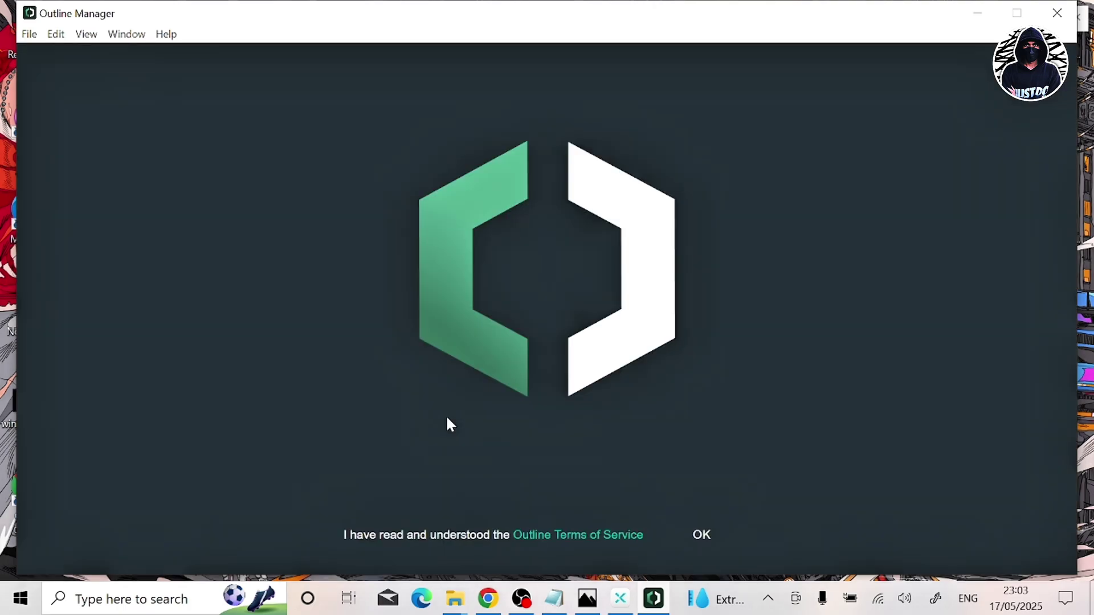
{"action": "left_click", "coordinate": [701, 536]}
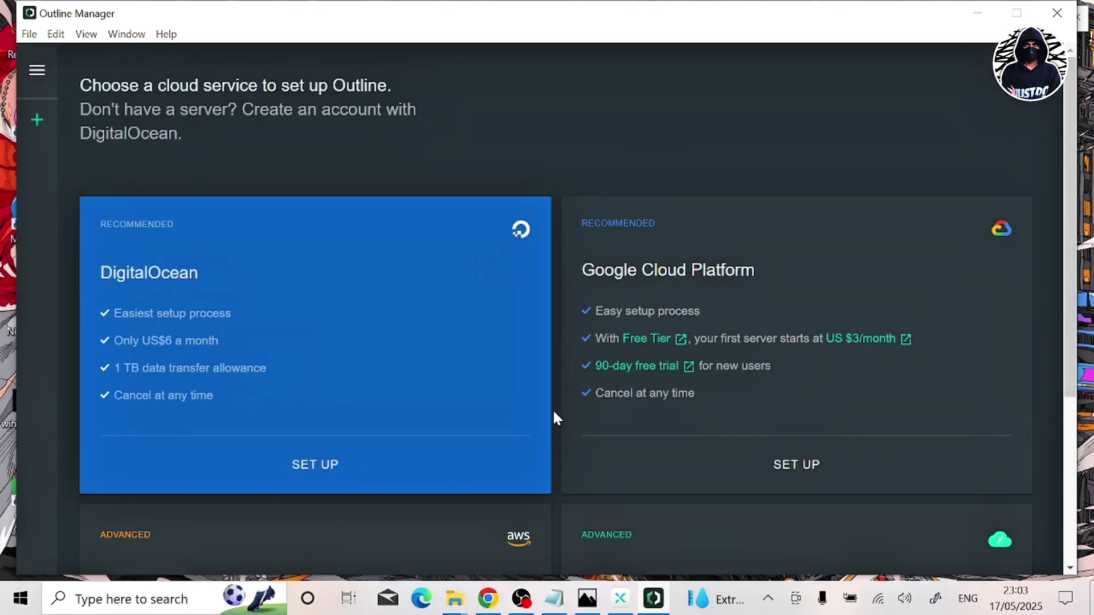
Look over the cloud service options for setting up Outline, from DigitalOcean and Google Cloud Platform to Amazon Lightsail
{"action": "scroll", "coordinate": [556, 417], "scroll_direction": "down", "scroll_amount": 4}
{"action": "scroll", "coordinate": [556, 417], "scroll_direction": "up", "scroll_amount": 3}
{"action": "scroll", "coordinate": [555, 417], "scroll_direction": "down", "scroll_amount": 3}
{"action": "scroll", "coordinate": [556, 418], "scroll_direction": "up", "scroll_amount": 3}
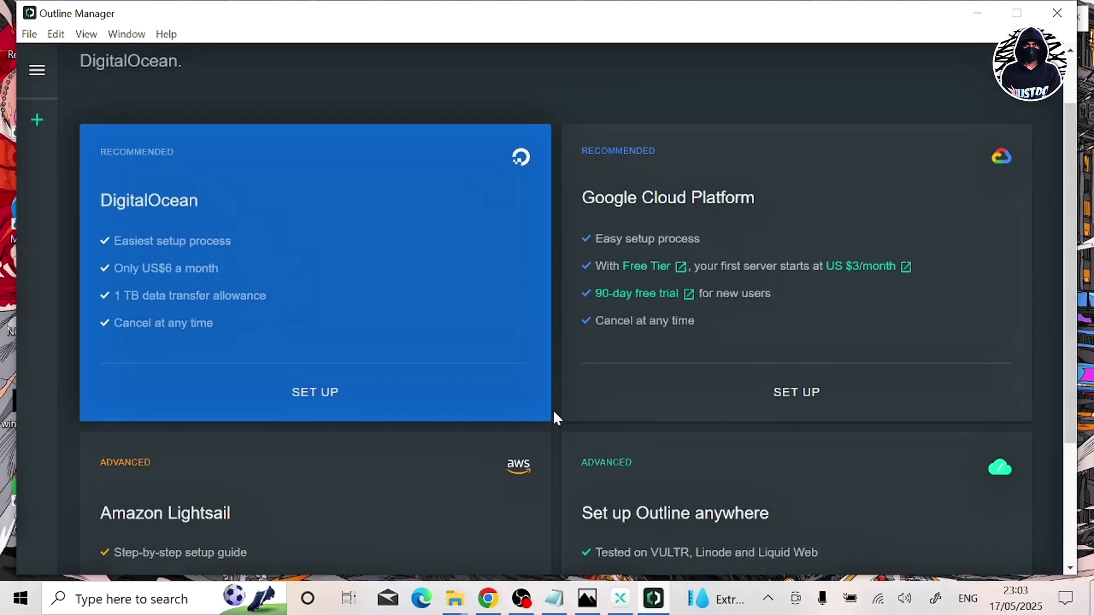
{"action": "scroll", "coordinate": [555, 417], "scroll_direction": "up", "scroll_amount": 1}
{"action": "scroll", "coordinate": [556, 418], "scroll_direction": "down", "scroll_amount": 2}
{"action": "scroll", "coordinate": [556, 417], "scroll_direction": "up", "scroll_amount": 2}
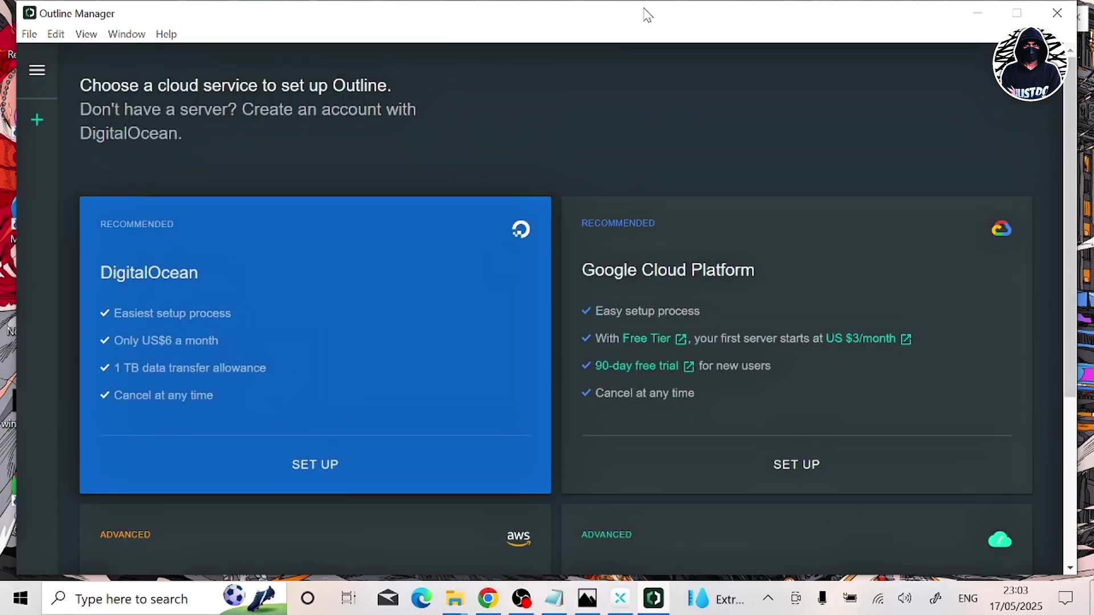
{"action": "mouse_move", "coordinate": [651, 22]}
{"action": "left_mouse_down"}
{"action": "mouse_move", "coordinate": [696, 5]}
{"action": "mouse_move", "coordinate": [654, 8]}
{"action": "mouse_move", "coordinate": [654, 21]}
{"action": "left_mouse_up"}
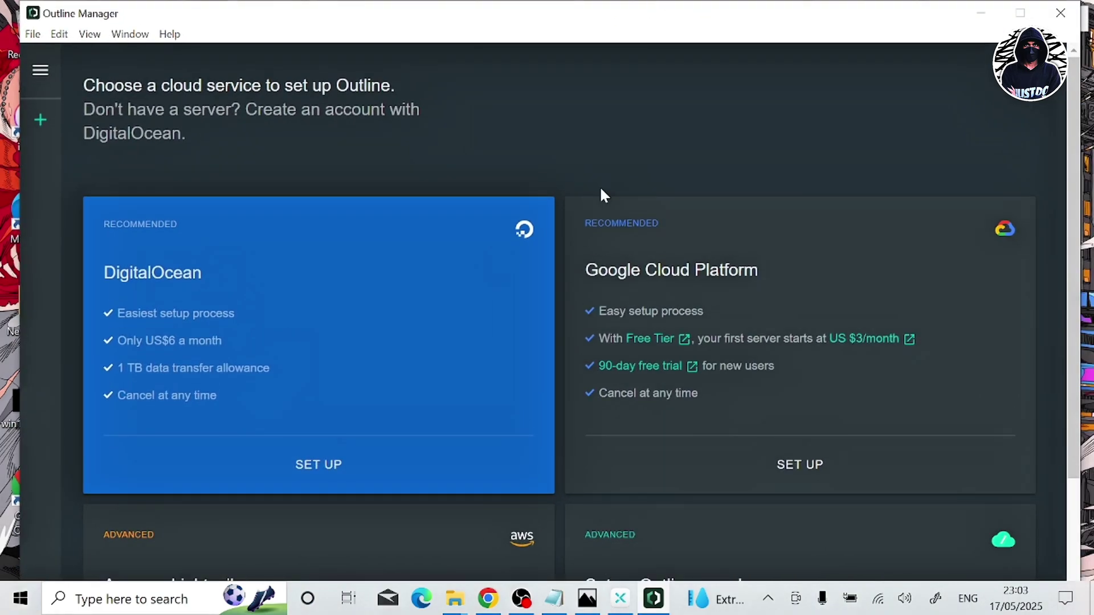
{"action": "scroll", "coordinate": [472, 412], "scroll_direction": "down", "scroll_amount": 1}
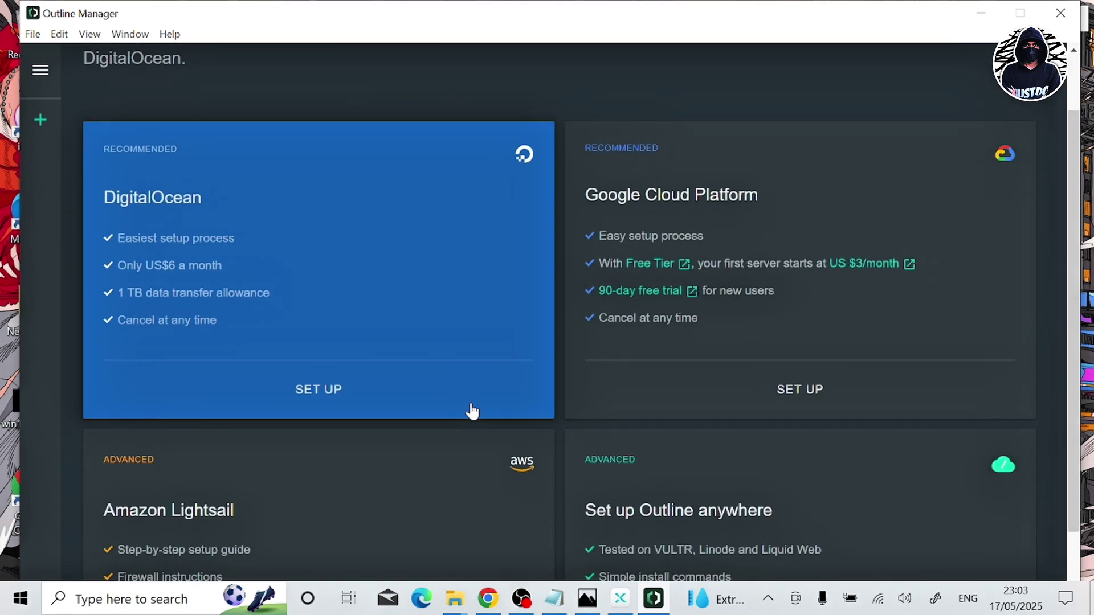
{"action": "scroll", "coordinate": [757, 194], "scroll_direction": "down", "scroll_amount": 2}
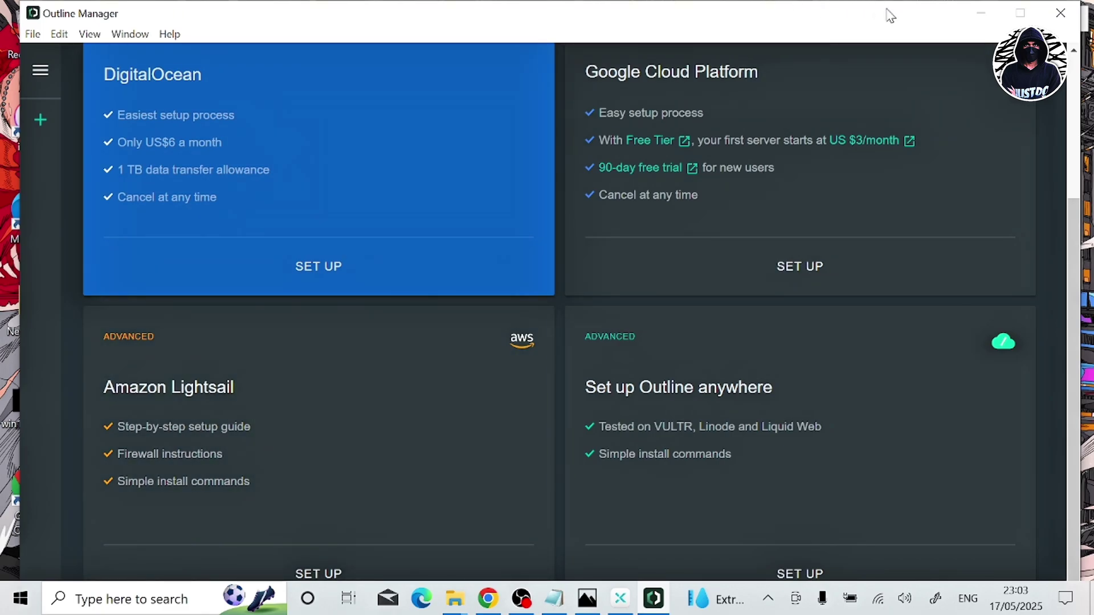
Switch to the Lightsail page in Chrome, start creating an instance, and open its AWS Region and Availability Zone choices
{"action": "left_click", "coordinate": [980, 13]}
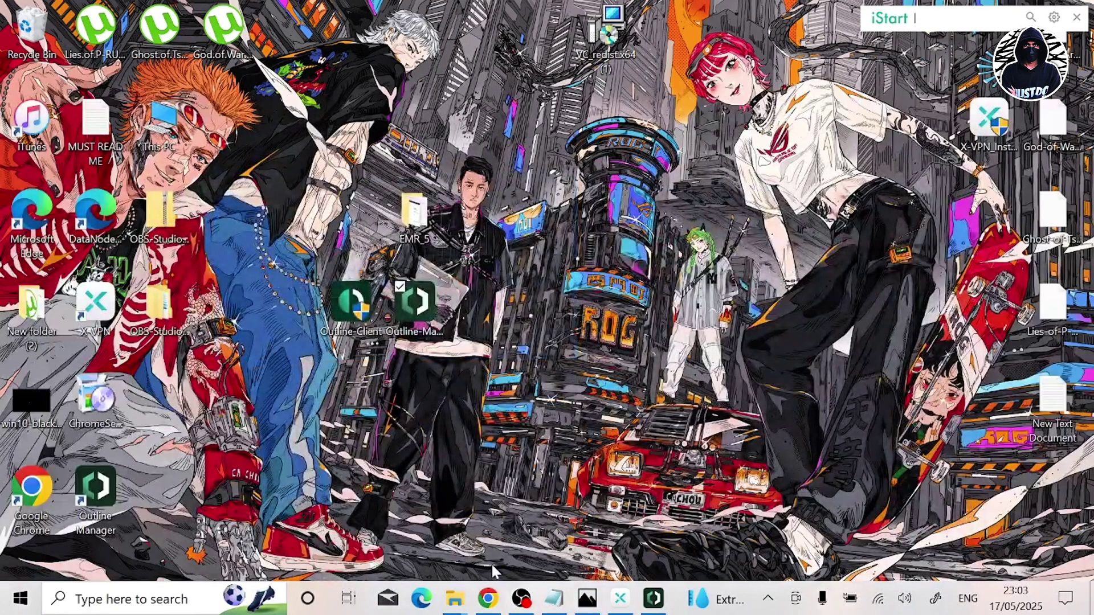
{"action": "left_click", "coordinate": [489, 599]}
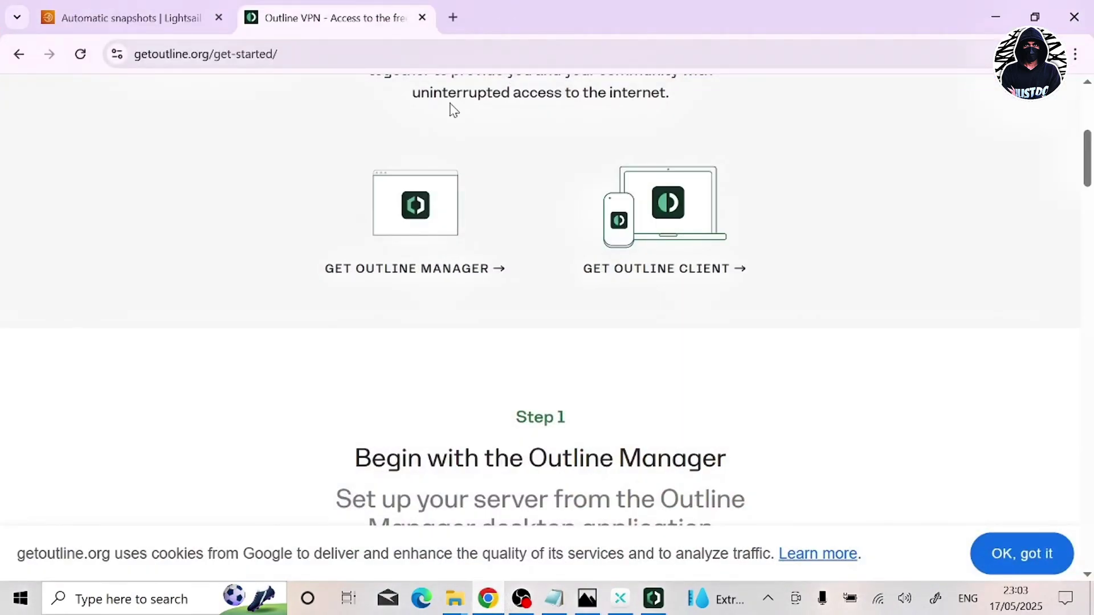
{"action": "left_click", "coordinate": [146, 20]}
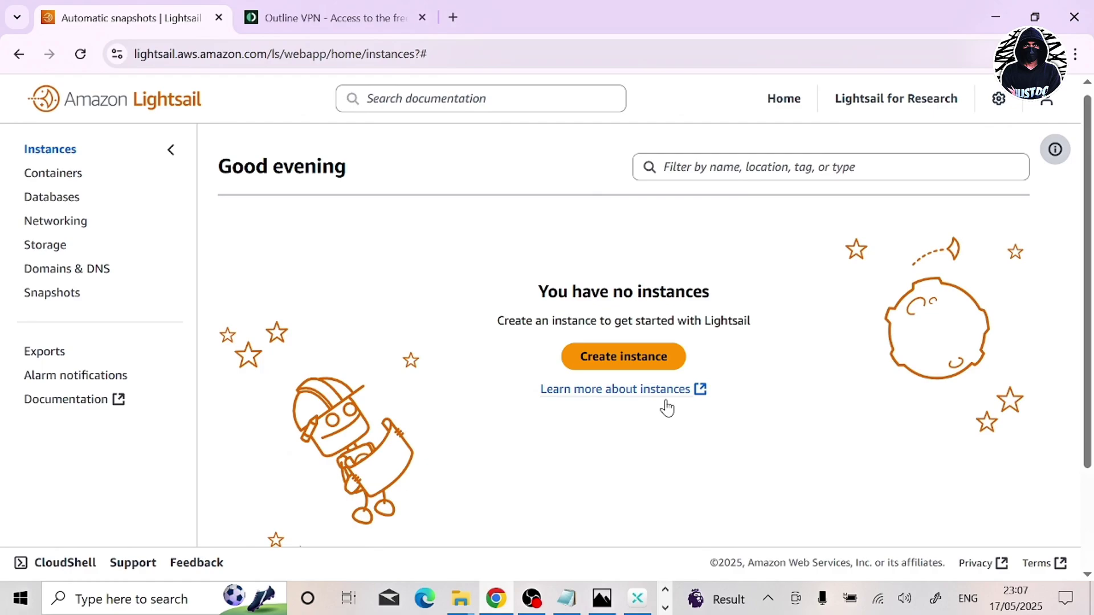
{"action": "left_click", "coordinate": [642, 361]}
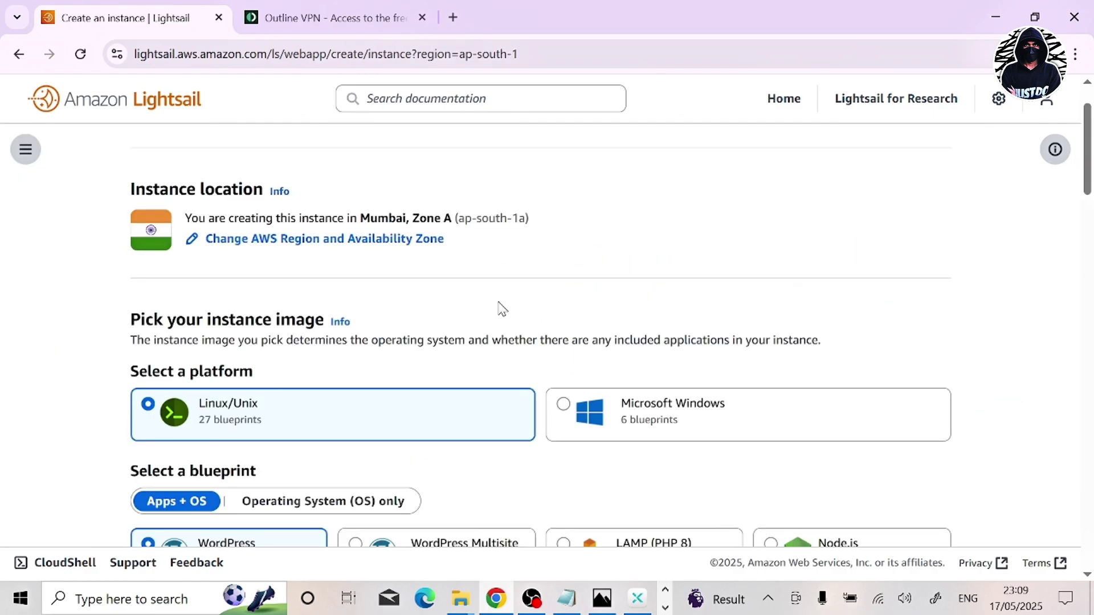
{"action": "scroll", "coordinate": [500, 308], "scroll_direction": "up", "scroll_amount": 2}
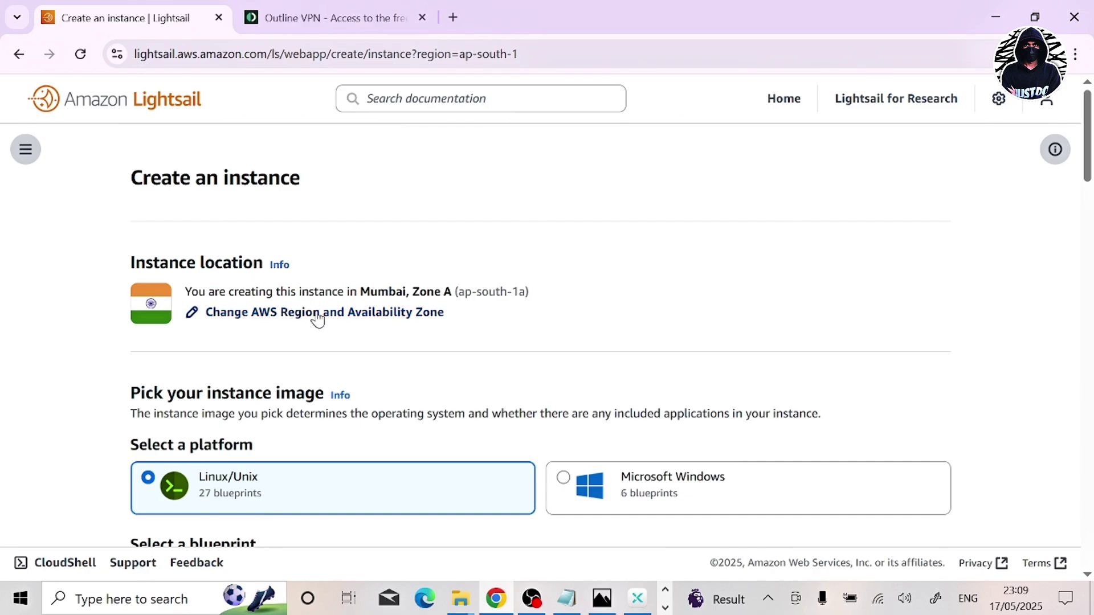
{"action": "left_click", "coordinate": [413, 313]}
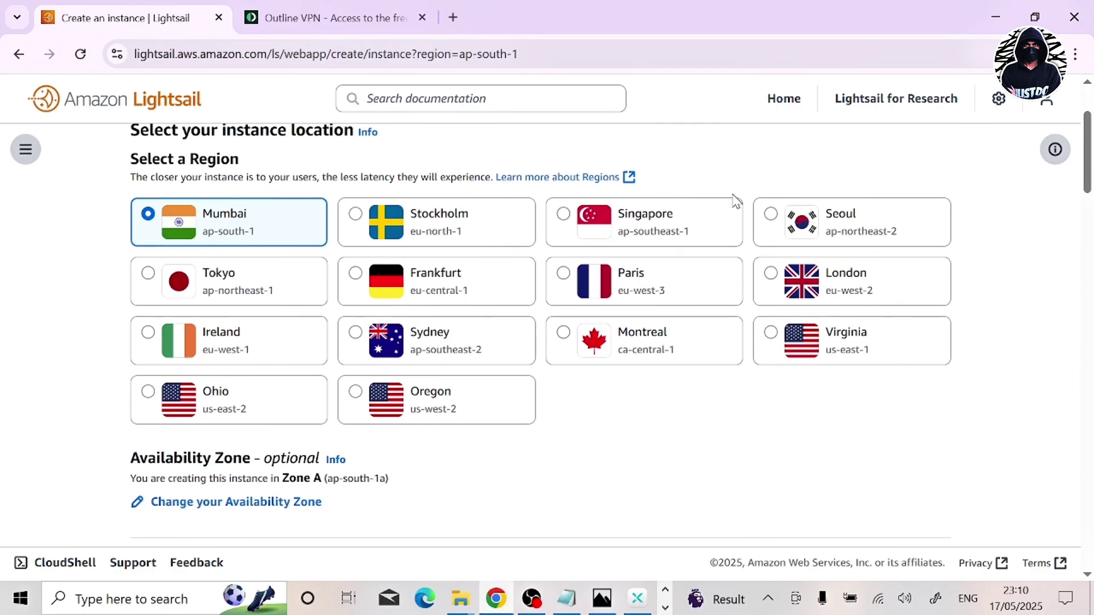
Examine the regions offered for the instance location and the Availability Zone section below them
{"action": "scroll", "coordinate": [575, 349], "scroll_direction": "up", "scroll_amount": 1}
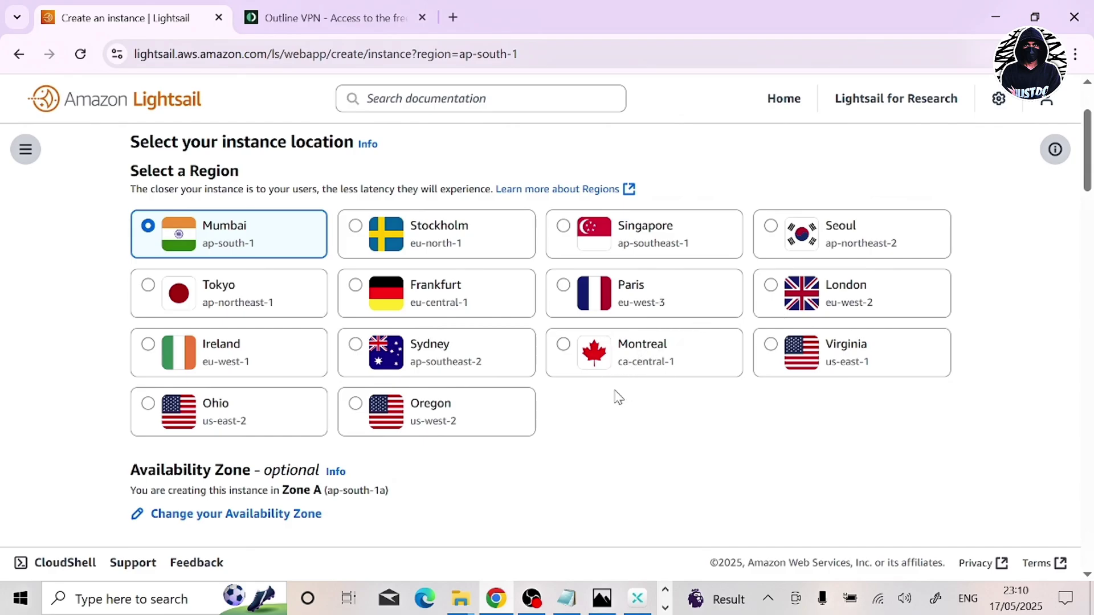
{"action": "scroll", "coordinate": [618, 397], "scroll_direction": "down", "scroll_amount": 2}
{"action": "scroll", "coordinate": [619, 397], "scroll_direction": "up", "scroll_amount": 1}
{"action": "scroll", "coordinate": [619, 397], "scroll_direction": "down", "scroll_amount": 1}
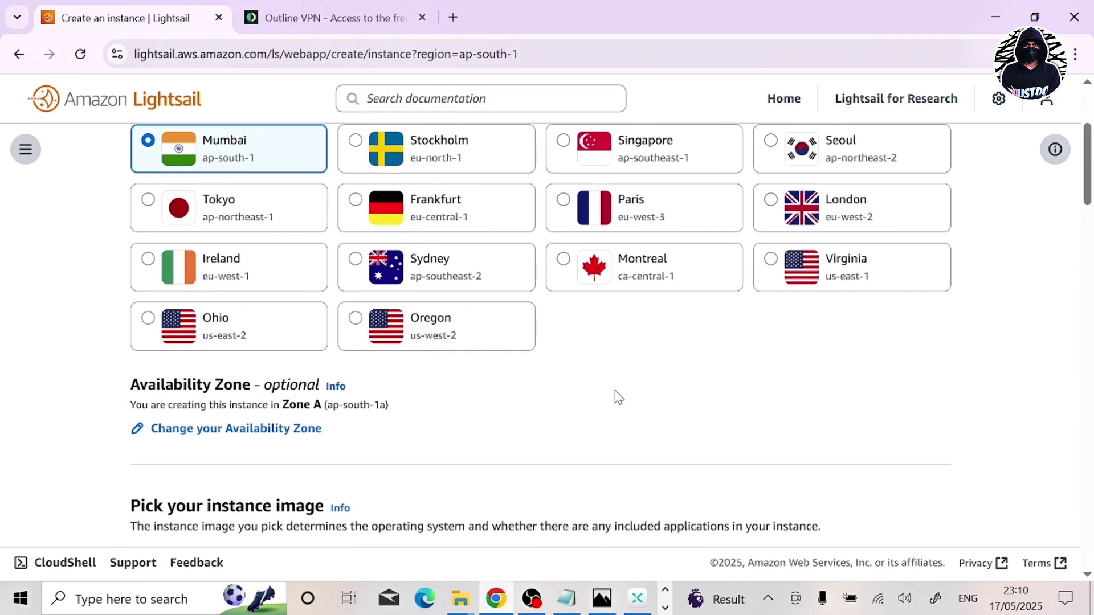
{"action": "scroll", "coordinate": [638, 353], "scroll_direction": "down", "scroll_amount": 2}
{"action": "scroll", "coordinate": [650, 327], "scroll_direction": "up", "scroll_amount": 2}
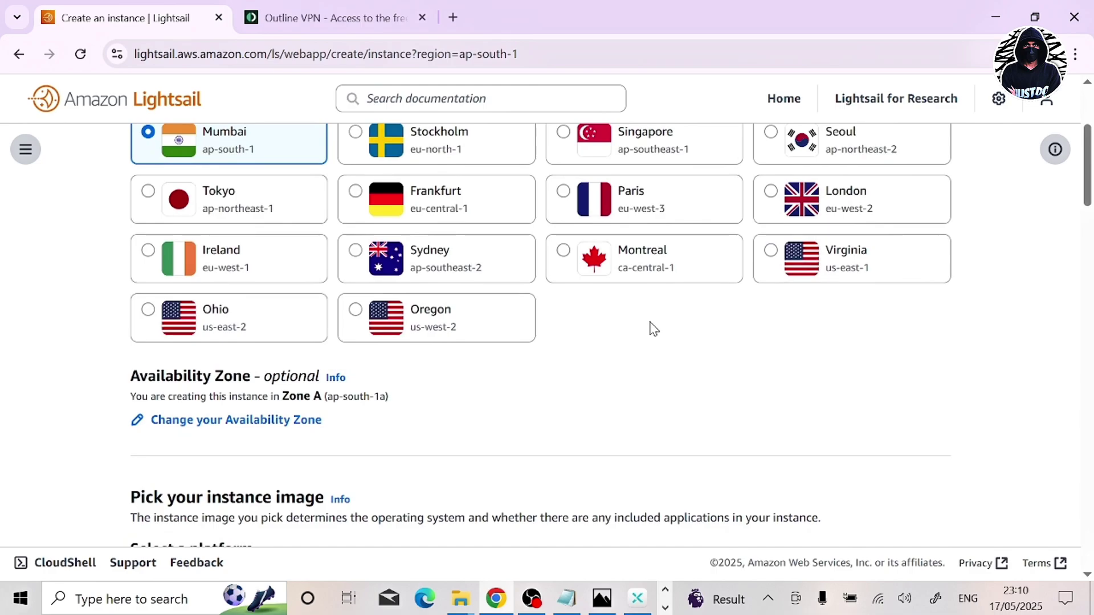
{"action": "scroll", "coordinate": [654, 330], "scroll_direction": "up", "scroll_amount": 1}
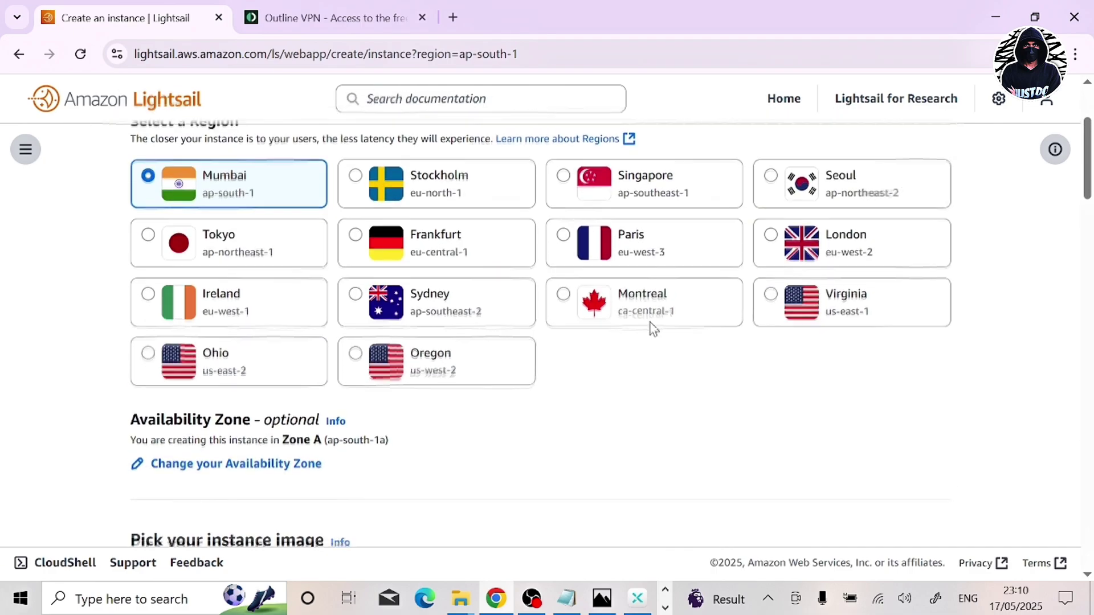
{"action": "scroll", "coordinate": [653, 329], "scroll_direction": "down", "scroll_amount": 1}
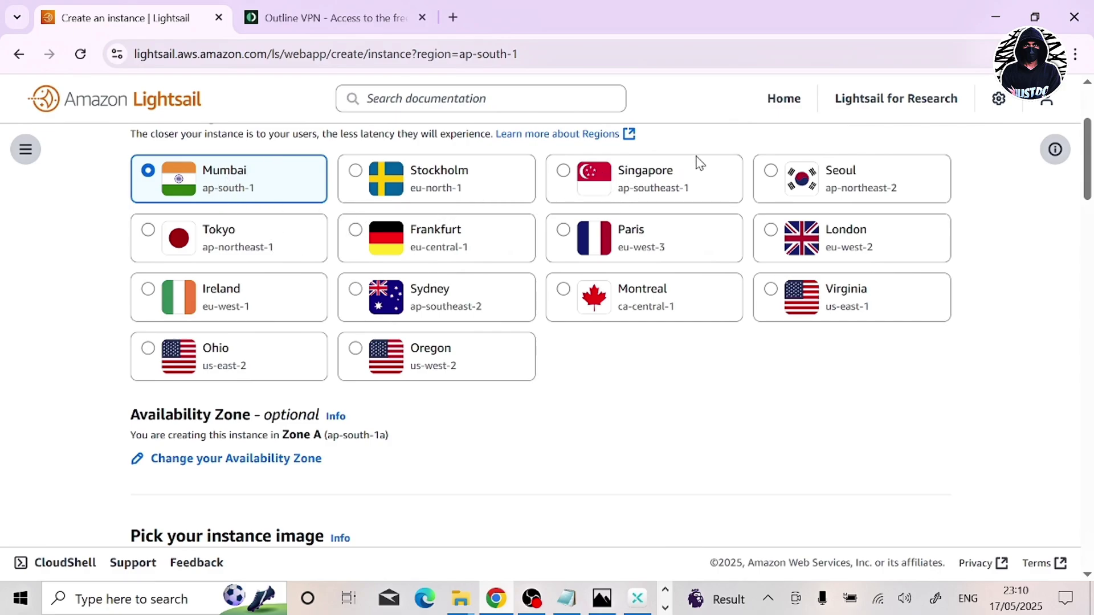
Choose the Linux/Unix platform with the operating-system-only Ubuntu 24.04 LTS blueprint as the instance image
{"action": "scroll", "coordinate": [680, 254], "scroll_direction": "down", "scroll_amount": 1}
{"action": "scroll", "coordinate": [649, 222], "scroll_direction": "up", "scroll_amount": 2}
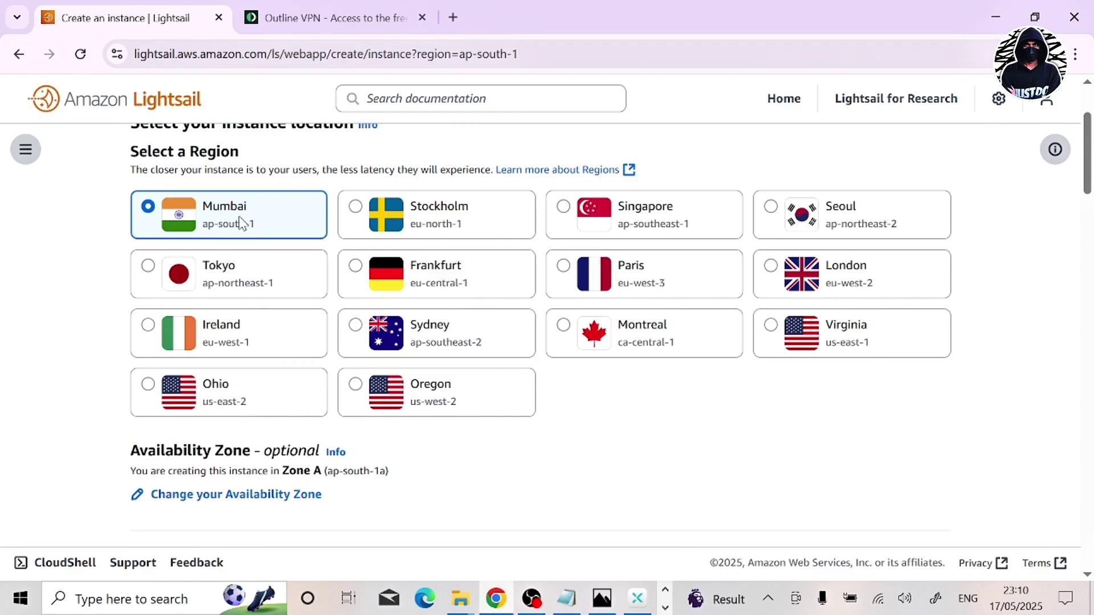
{"action": "scroll", "coordinate": [236, 222], "scroll_direction": "down", "scroll_amount": 5}
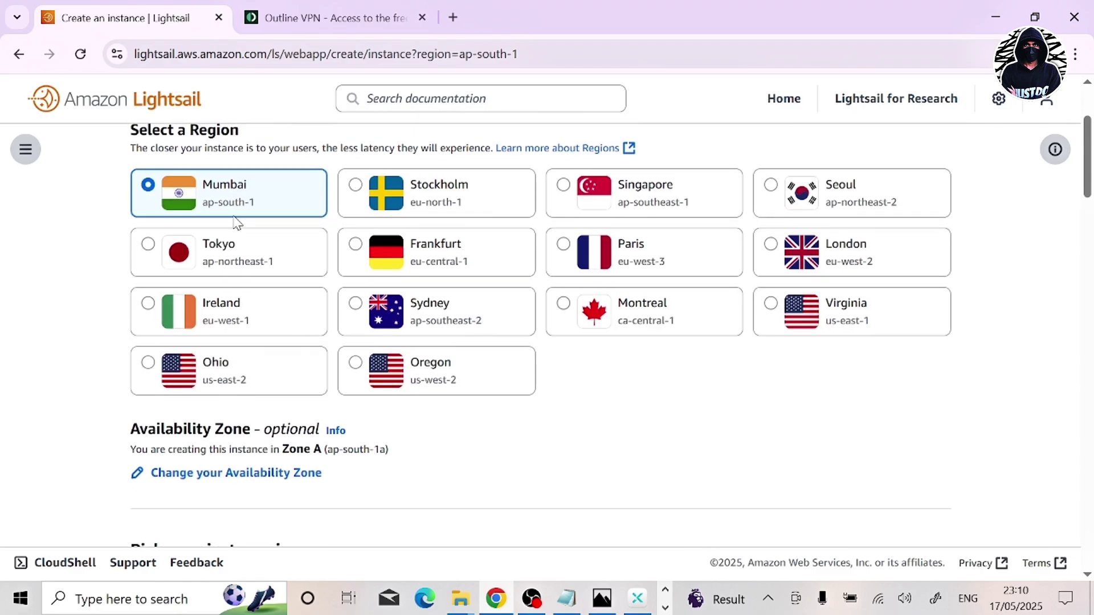
{"action": "scroll", "coordinate": [237, 222], "scroll_direction": "down", "scroll_amount": 2}
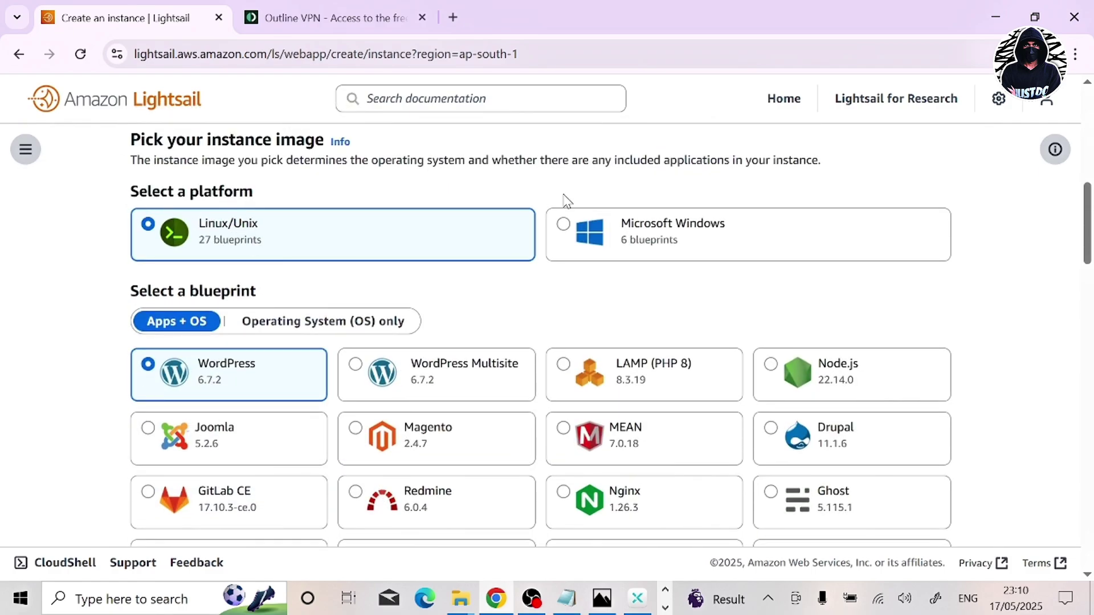
{"action": "left_click", "coordinate": [593, 246]}
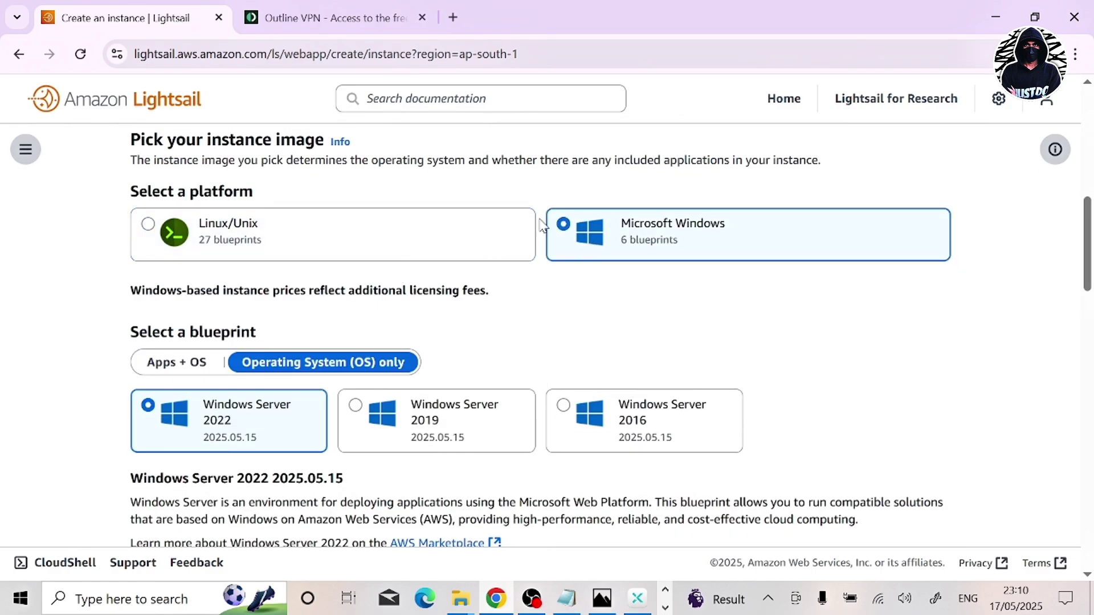
{"action": "left_click", "coordinate": [383, 256]}
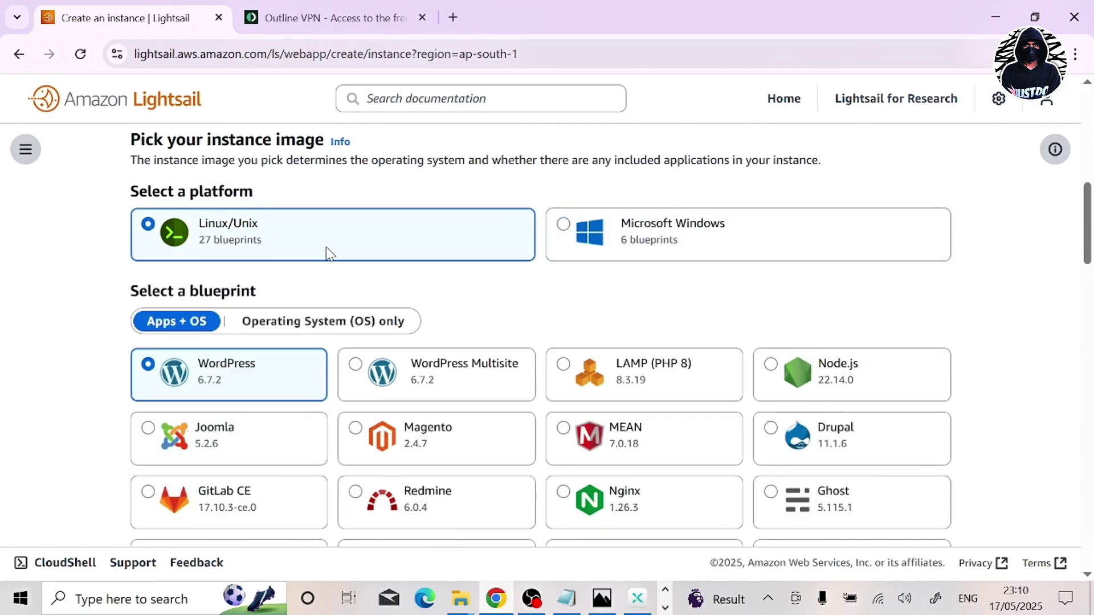
{"action": "scroll", "coordinate": [327, 251], "scroll_direction": "down", "scroll_amount": 1}
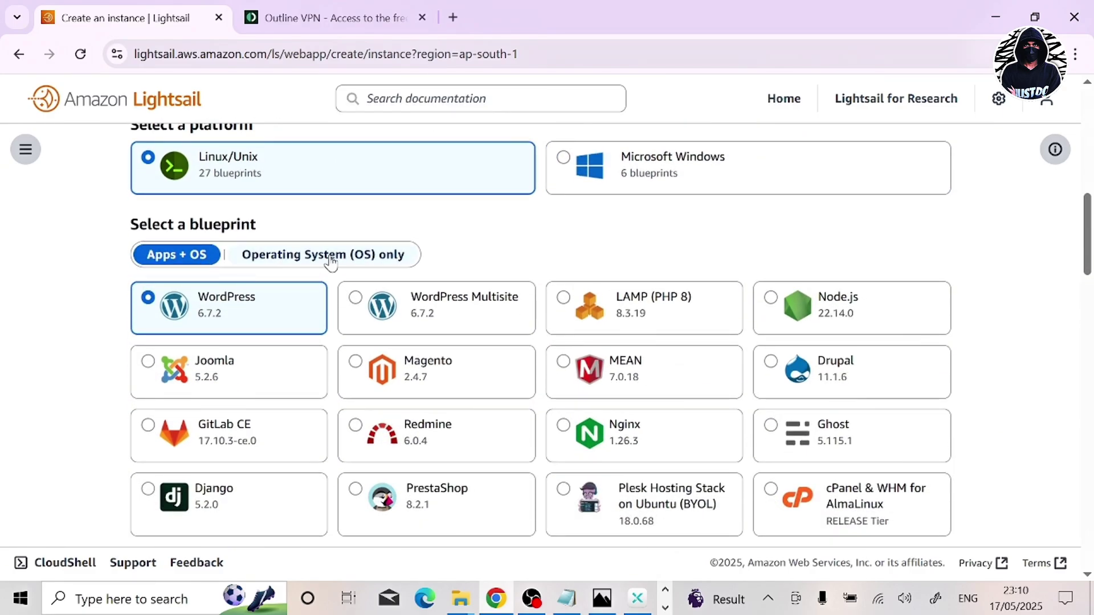
{"action": "left_click", "coordinate": [300, 256]}
{"action": "scroll", "coordinate": [388, 271], "scroll_direction": "down", "scroll_amount": 1}
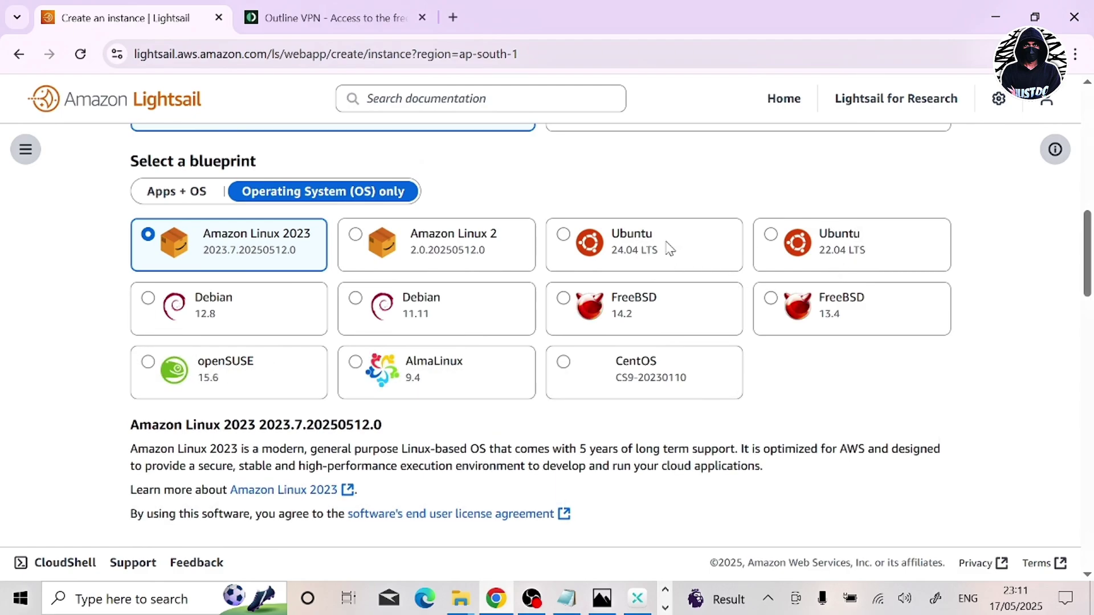
{"action": "left_click", "coordinate": [563, 235]}
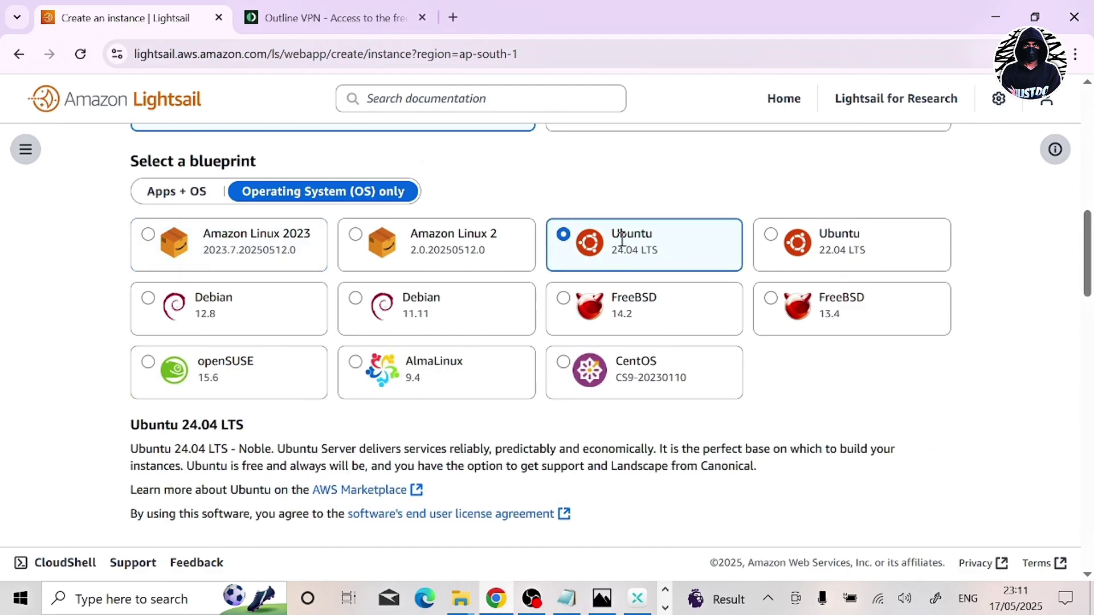
Set the instance plan's network type to Dual-stack
{"action": "scroll", "coordinate": [625, 265], "scroll_direction": "down", "scroll_amount": 4}
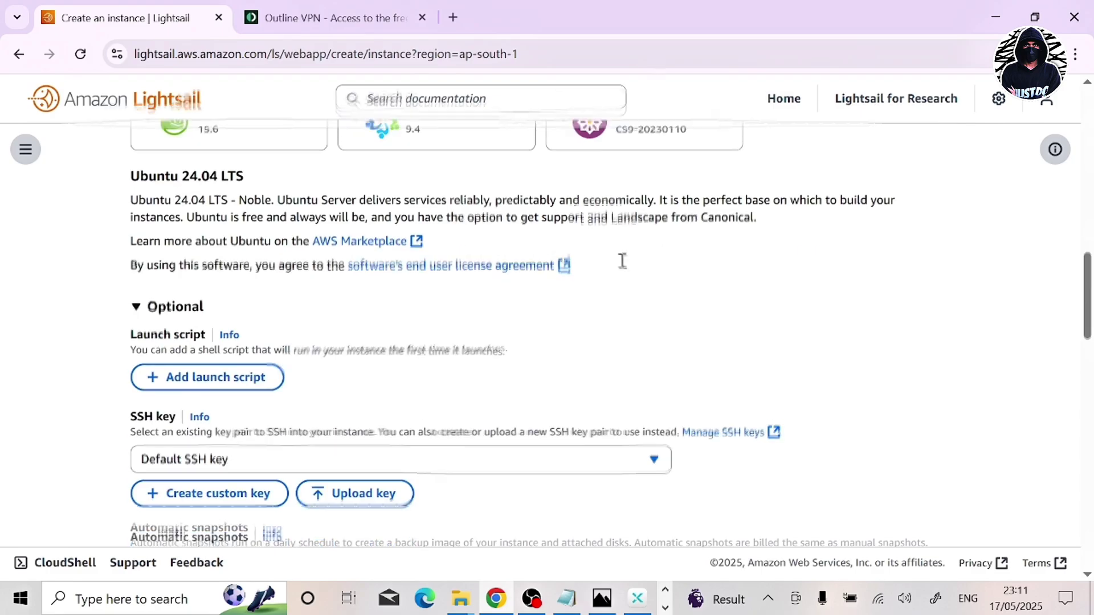
{"action": "scroll", "coordinate": [622, 260], "scroll_direction": "down", "scroll_amount": 8}
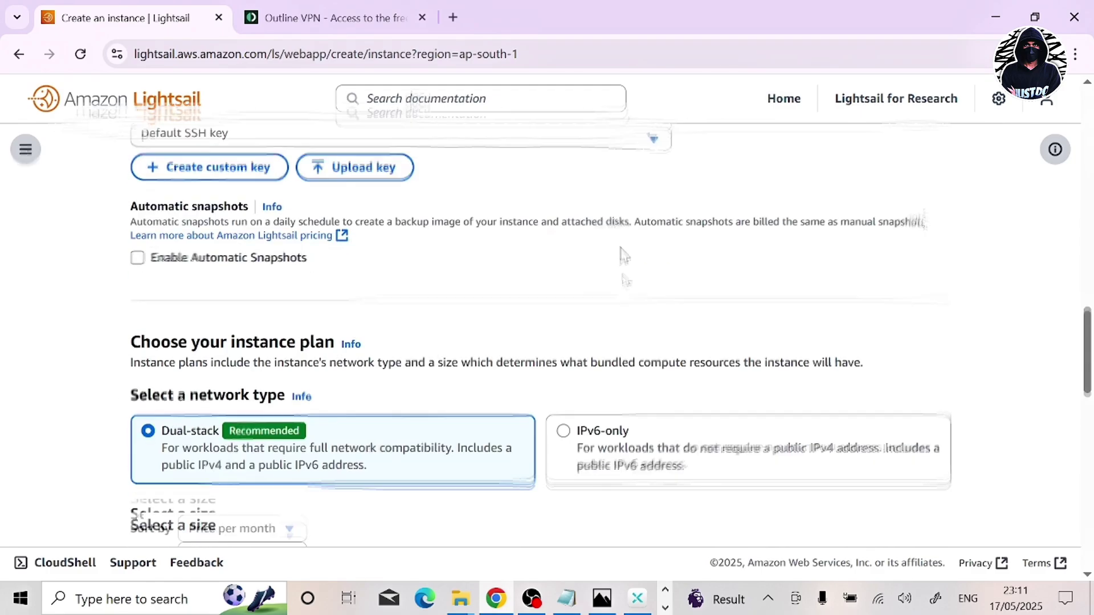
{"action": "scroll", "coordinate": [622, 262], "scroll_direction": "up", "scroll_amount": 1}
{"action": "scroll", "coordinate": [622, 264], "scroll_direction": "down", "scroll_amount": 2}
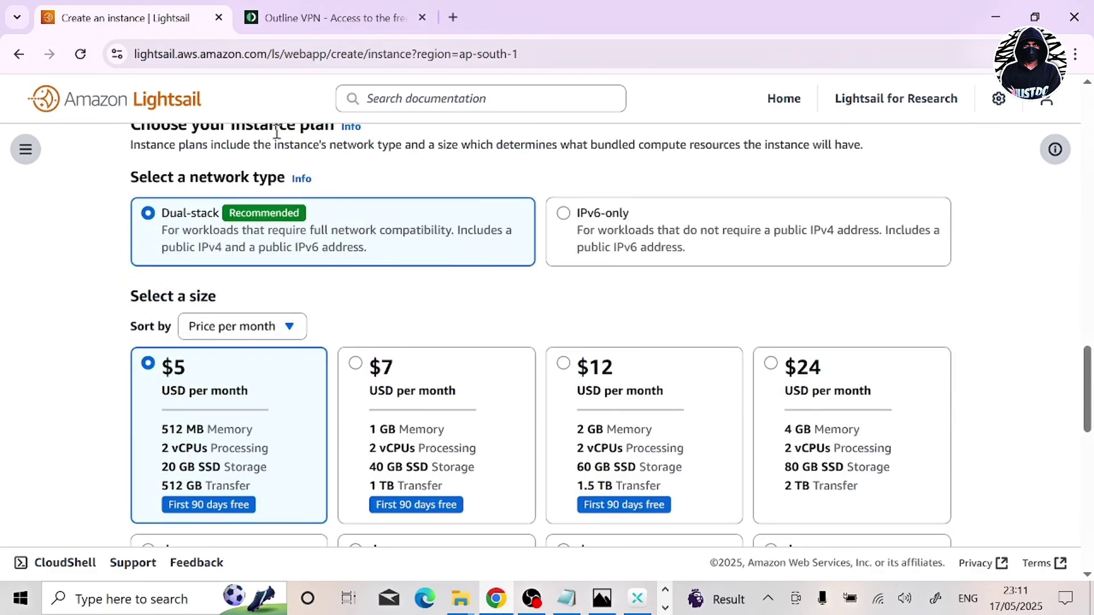
{"action": "left_click", "coordinate": [610, 227]}
{"action": "left_click", "coordinate": [336, 252]}
Compare the monthly instance size plans and their free-trial offers, and review the chosen region again
{"action": "scroll", "coordinate": [335, 251], "scroll_direction": "down", "scroll_amount": 2}
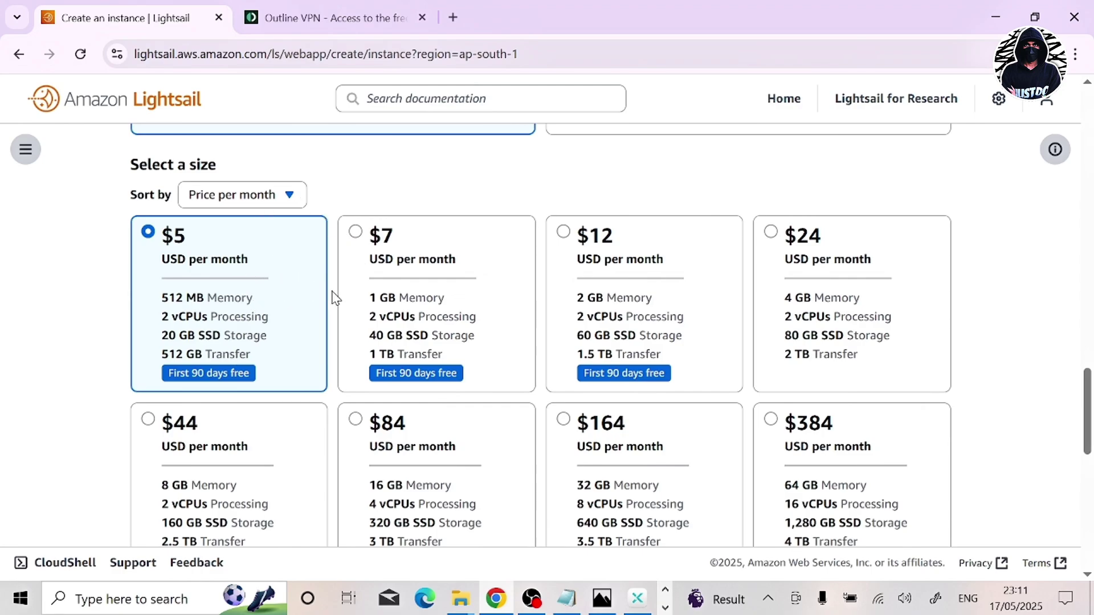
{"action": "scroll", "coordinate": [295, 322], "scroll_direction": "down", "scroll_amount": 1}
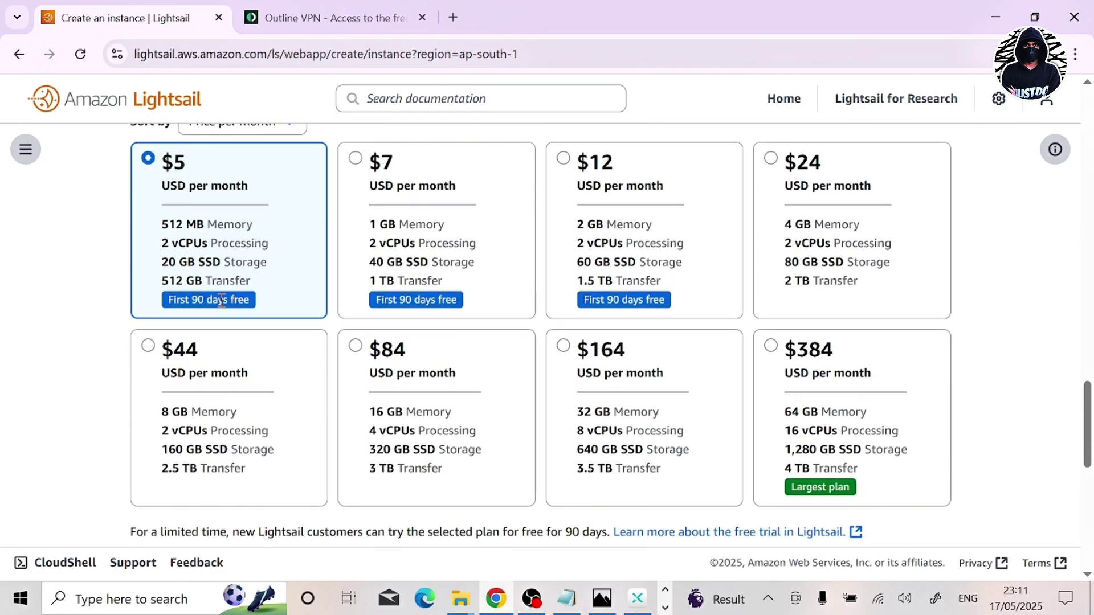
{"action": "left_click_drag", "start_coordinate": [206, 299], "coordinate": [162, 301]}
{"action": "scroll", "coordinate": [261, 263], "scroll_direction": "down", "scroll_amount": 1}
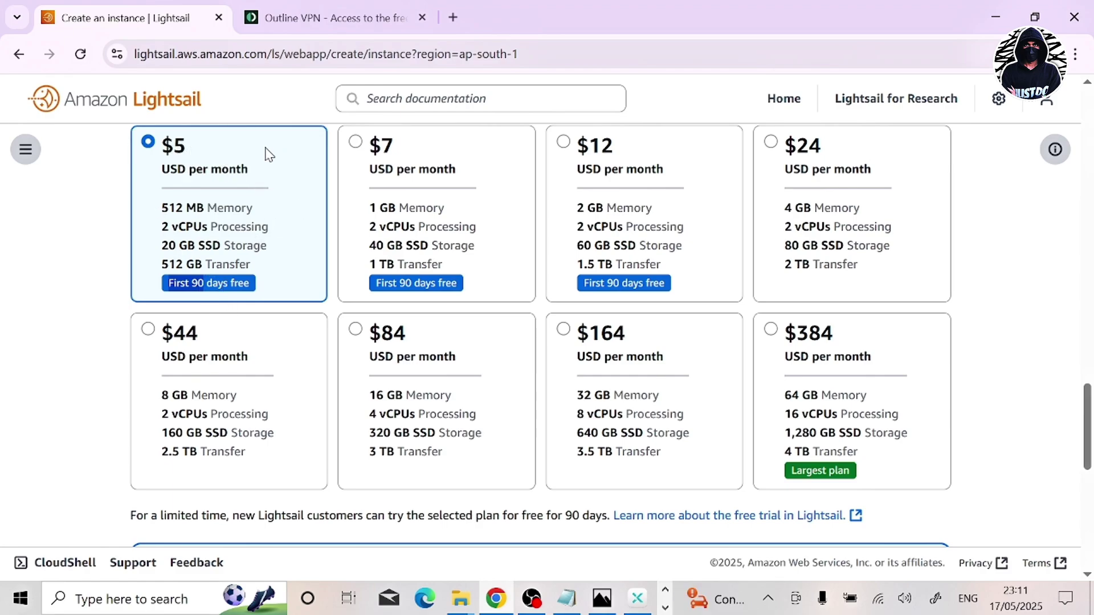
{"action": "scroll", "coordinate": [338, 149], "scroll_direction": "up", "scroll_amount": 2}
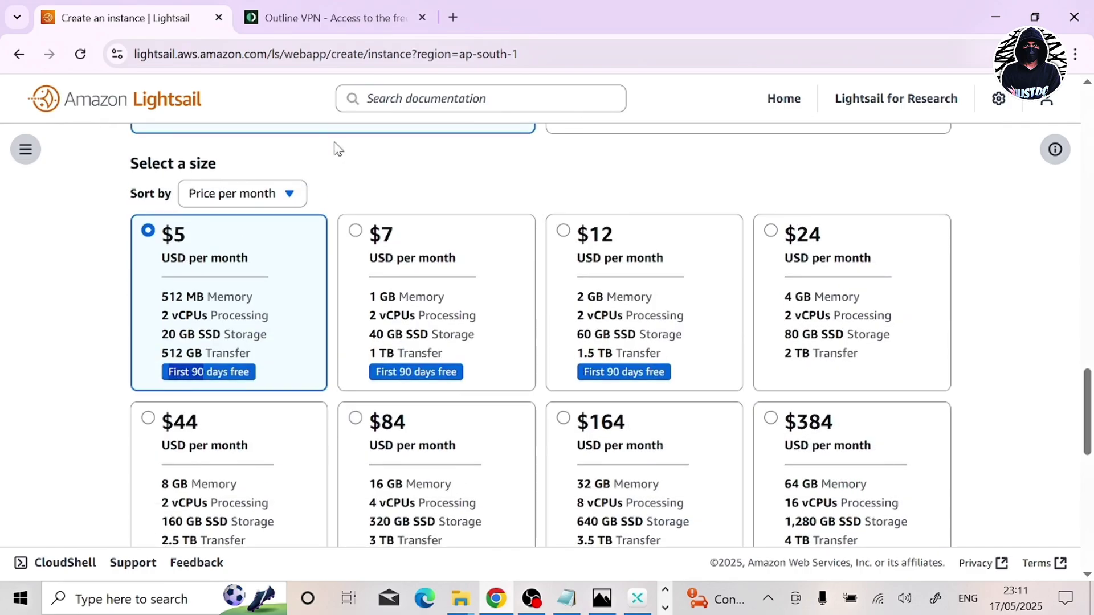
{"action": "scroll", "coordinate": [338, 149], "scroll_direction": "down", "scroll_amount": 1}
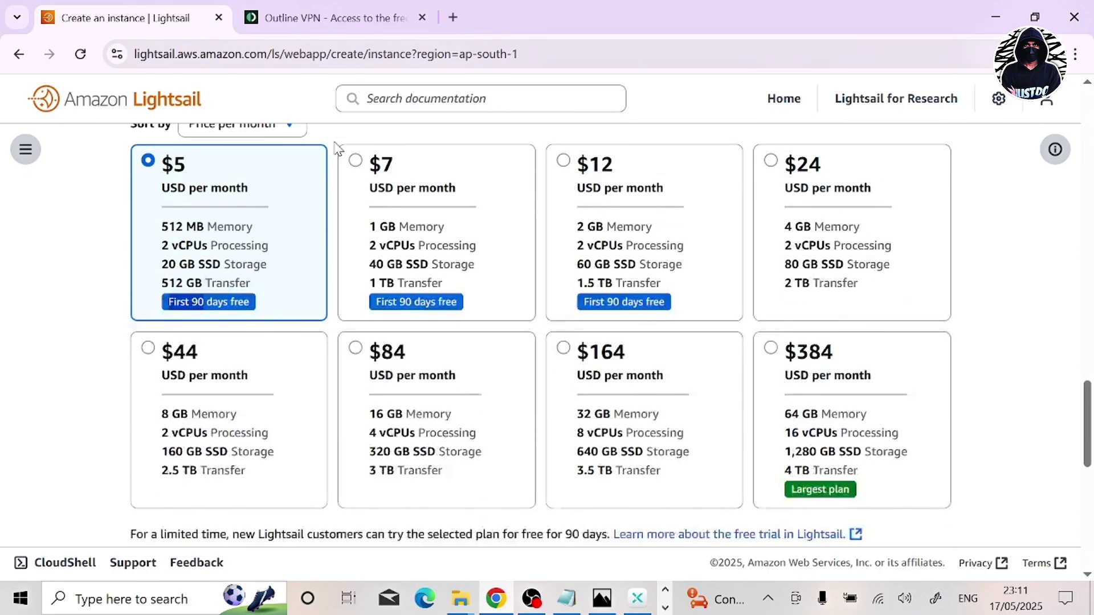
{"action": "scroll", "coordinate": [338, 149], "scroll_direction": "up", "scroll_amount": 1}
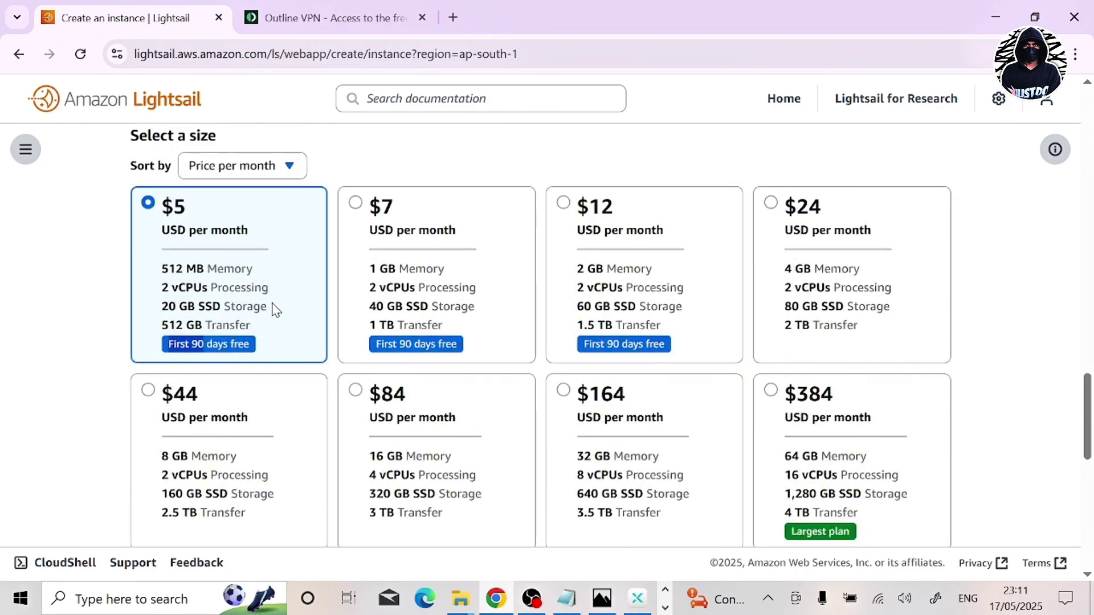
{"action": "scroll", "coordinate": [275, 309], "scroll_direction": "up", "scroll_amount": 12}
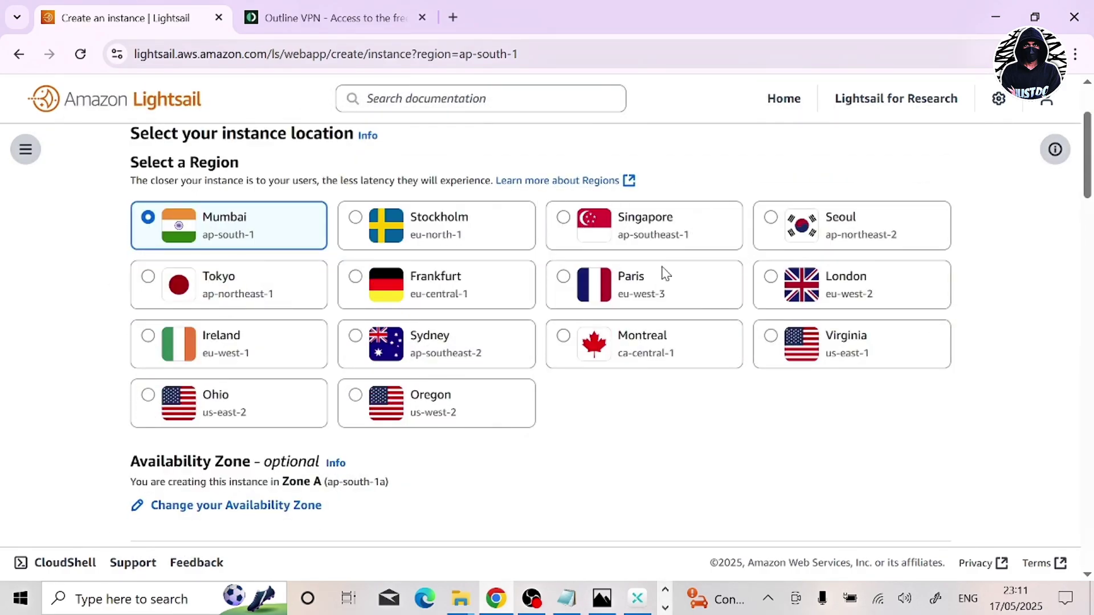
{"action": "scroll", "coordinate": [665, 274], "scroll_direction": "down", "scroll_amount": 12}
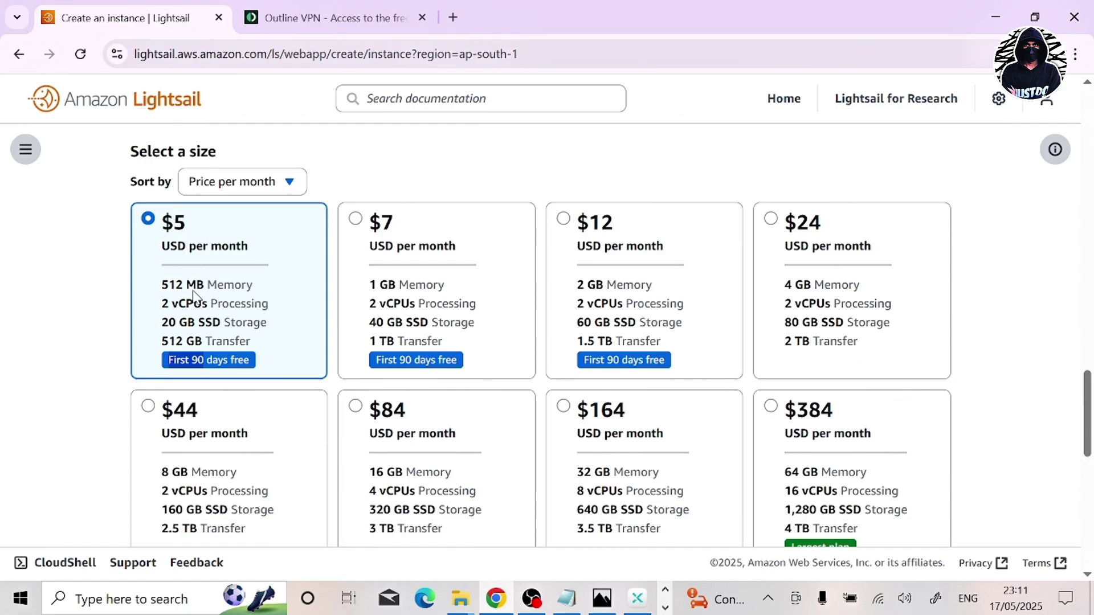
Create the instance with the $5 per month plan, keeping the suggested instance name and a quantity of 1
{"action": "scroll", "coordinate": [223, 319], "scroll_direction": "down", "scroll_amount": 3}
{"action": "scroll", "coordinate": [223, 319], "scroll_direction": "down", "scroll_amount": 5}
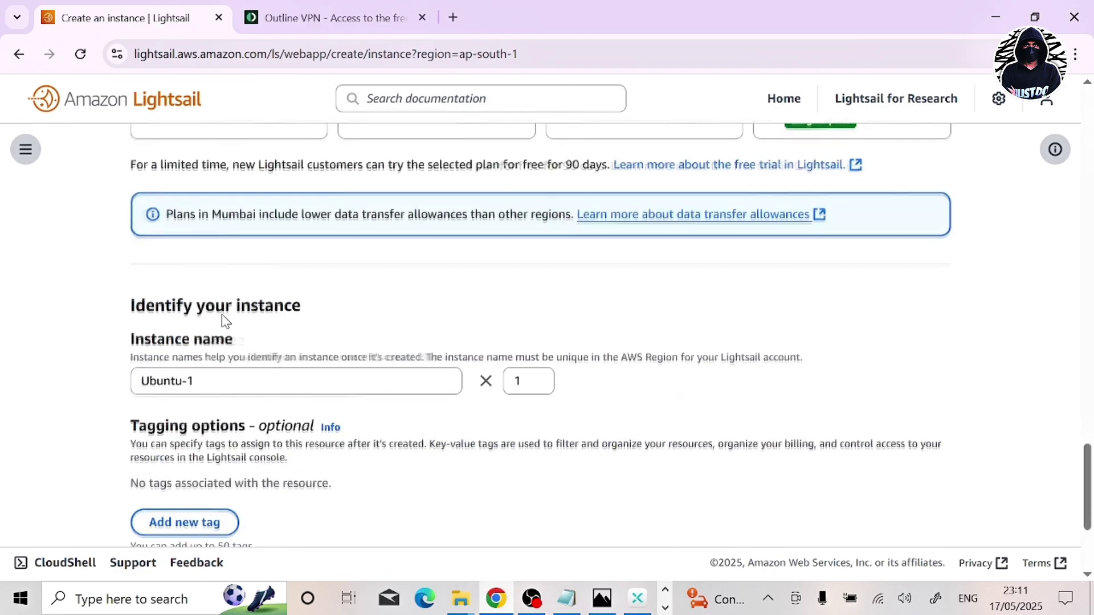
{"action": "scroll", "coordinate": [223, 319], "scroll_direction": "up", "scroll_amount": 1}
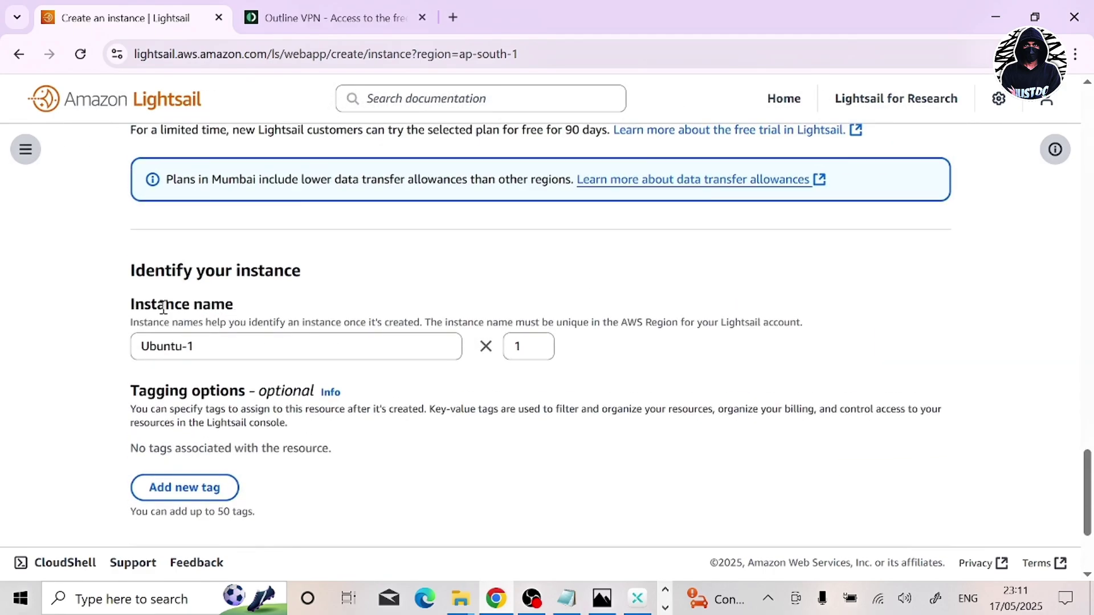
{"action": "scroll", "coordinate": [342, 353], "scroll_direction": "down", "scroll_amount": 3}
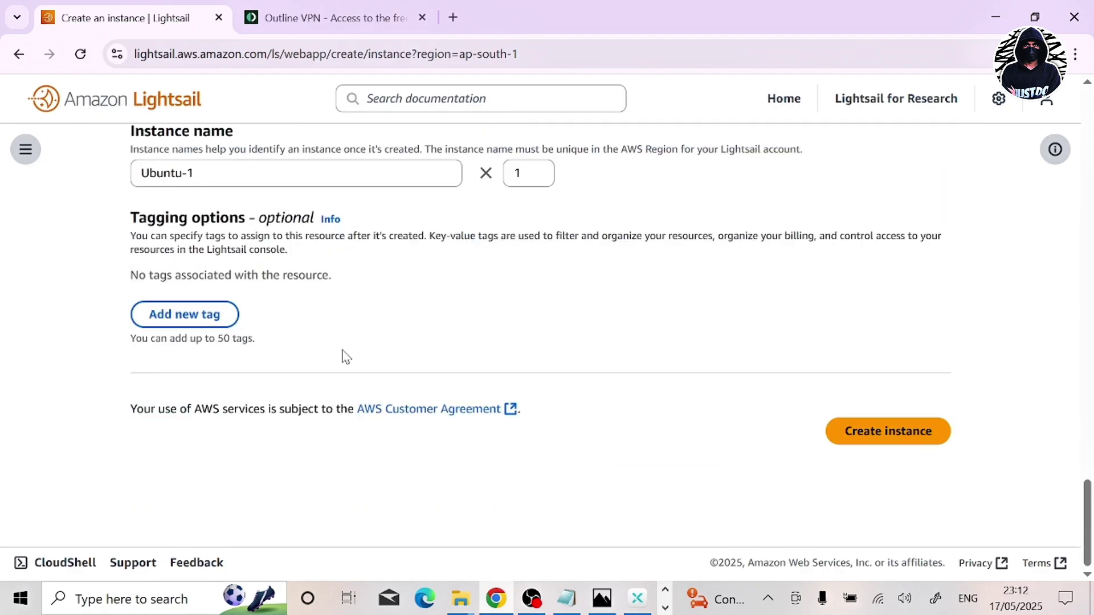
{"action": "left_click", "coordinate": [858, 434]}
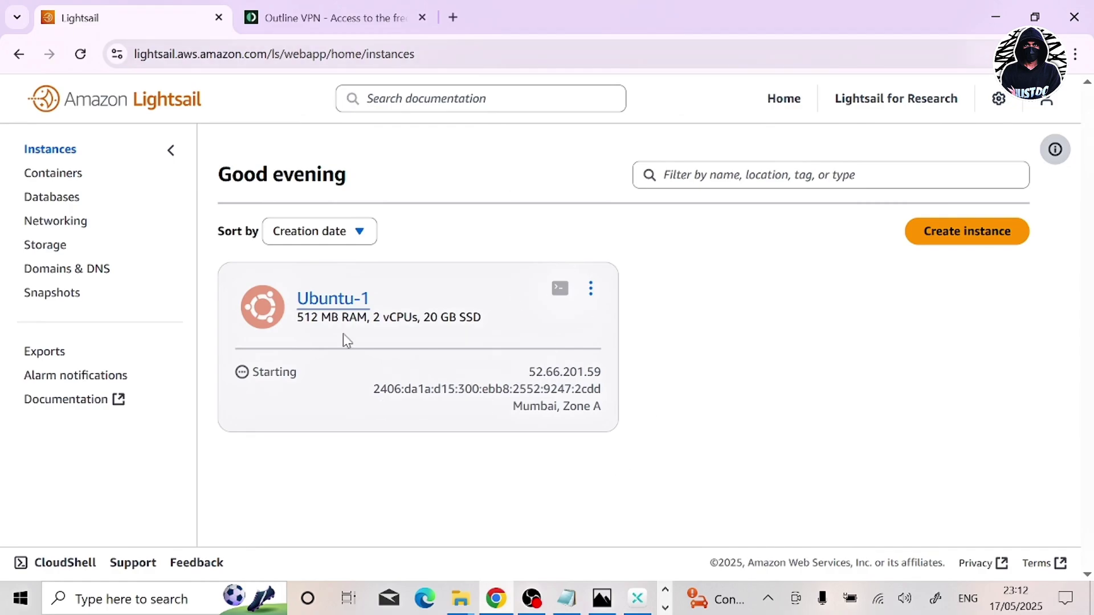
Refresh the instance list and open the management page of the Ubuntu-1 instance
{"action": "left_click", "coordinate": [81, 56]}
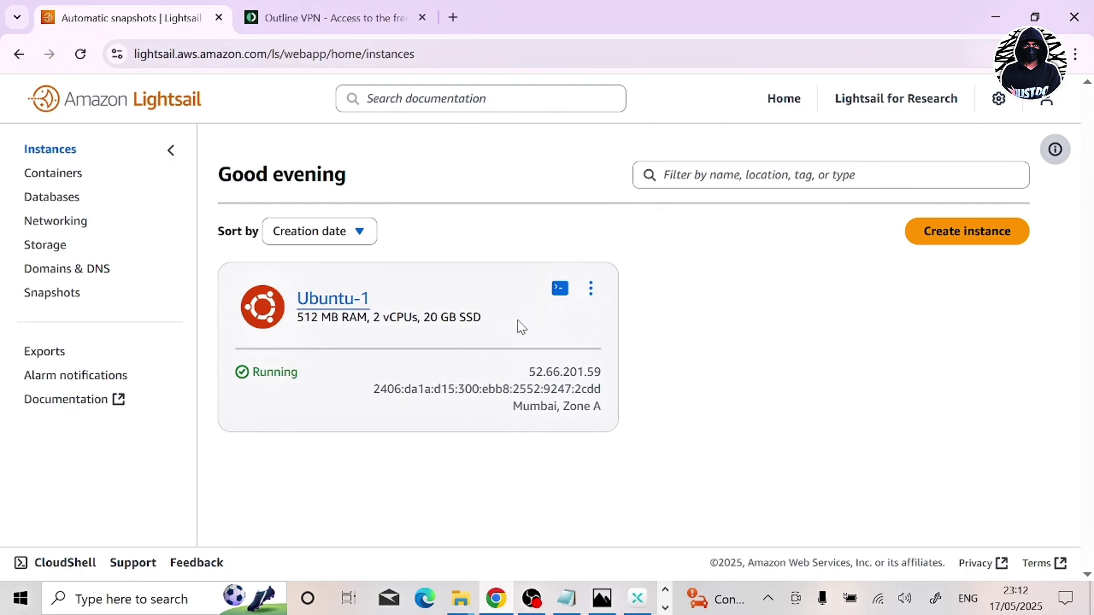
{"action": "left_click", "coordinate": [591, 289]}
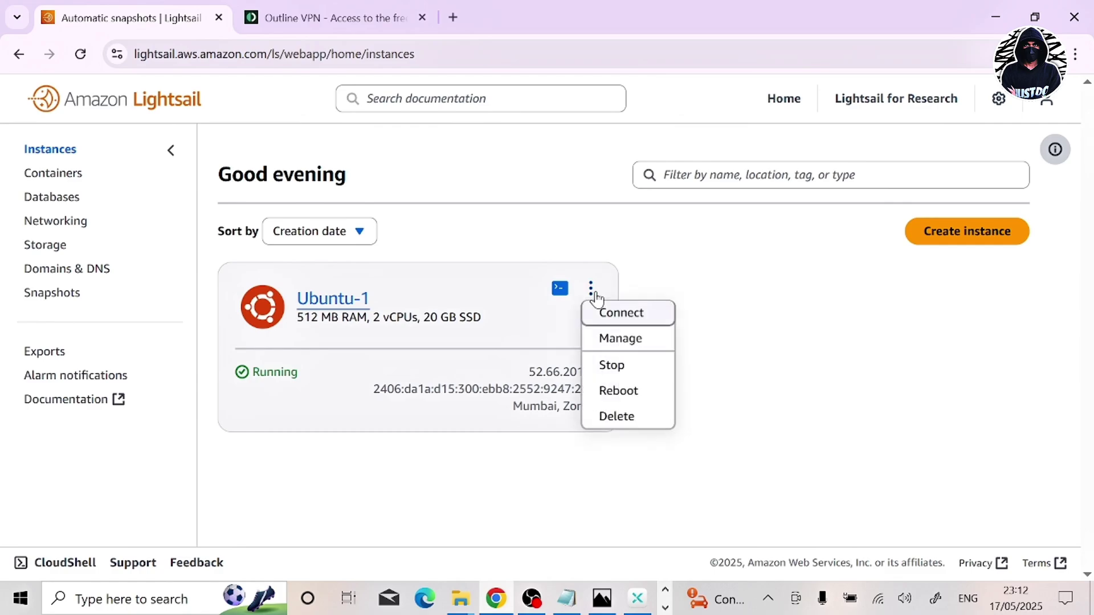
{"action": "left_click_drag", "start_coordinate": [691, 241], "coordinate": [609, 301]}
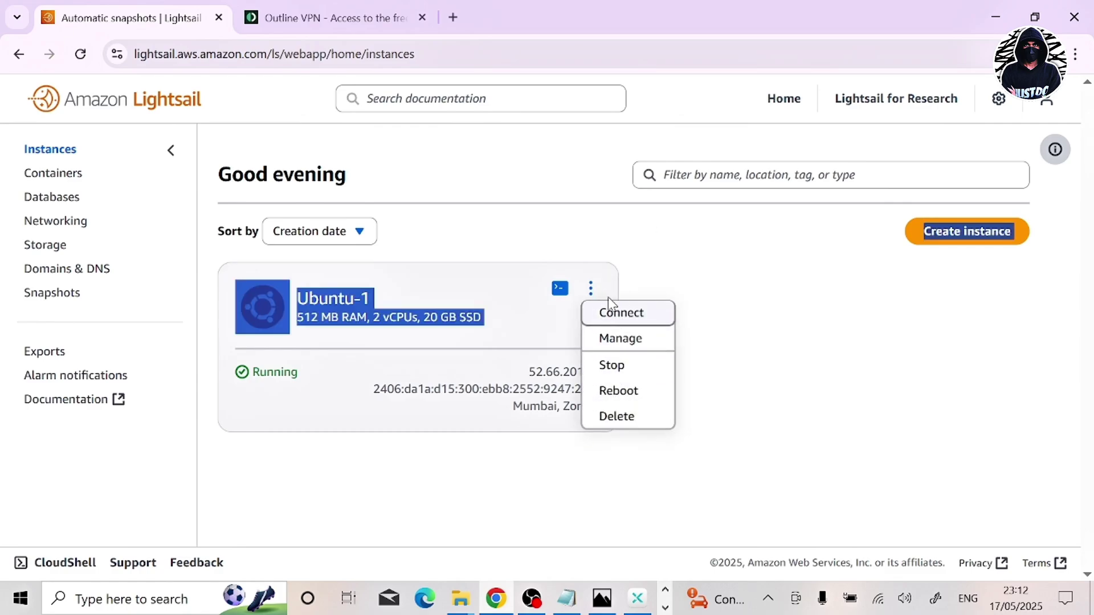
{"action": "left_click", "coordinate": [591, 292]}
{"action": "left_click", "coordinate": [591, 291]}
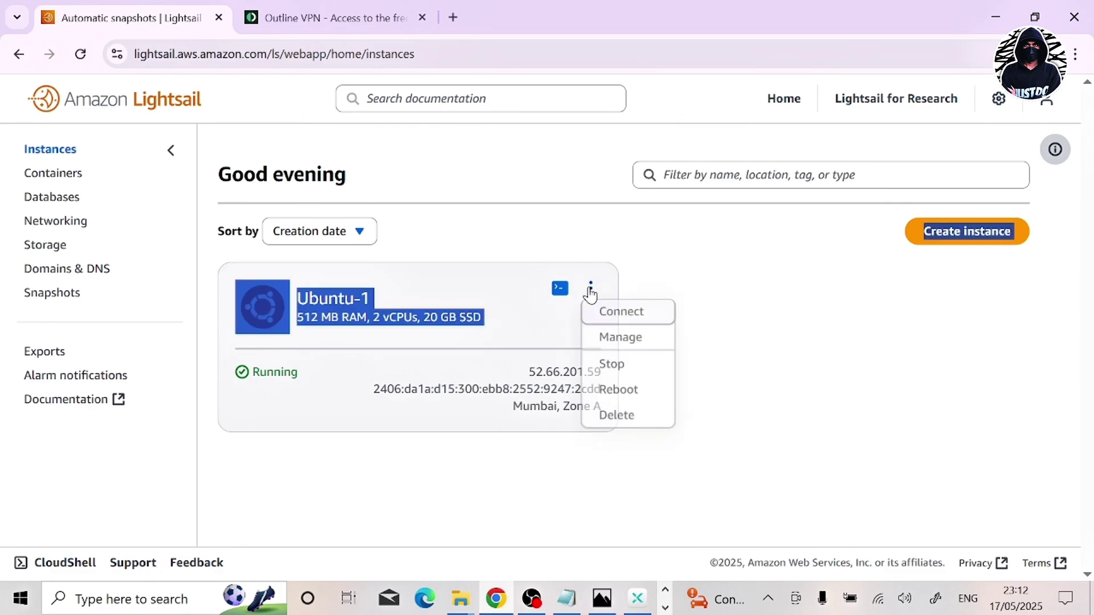
{"action": "left_click", "coordinate": [626, 341]}
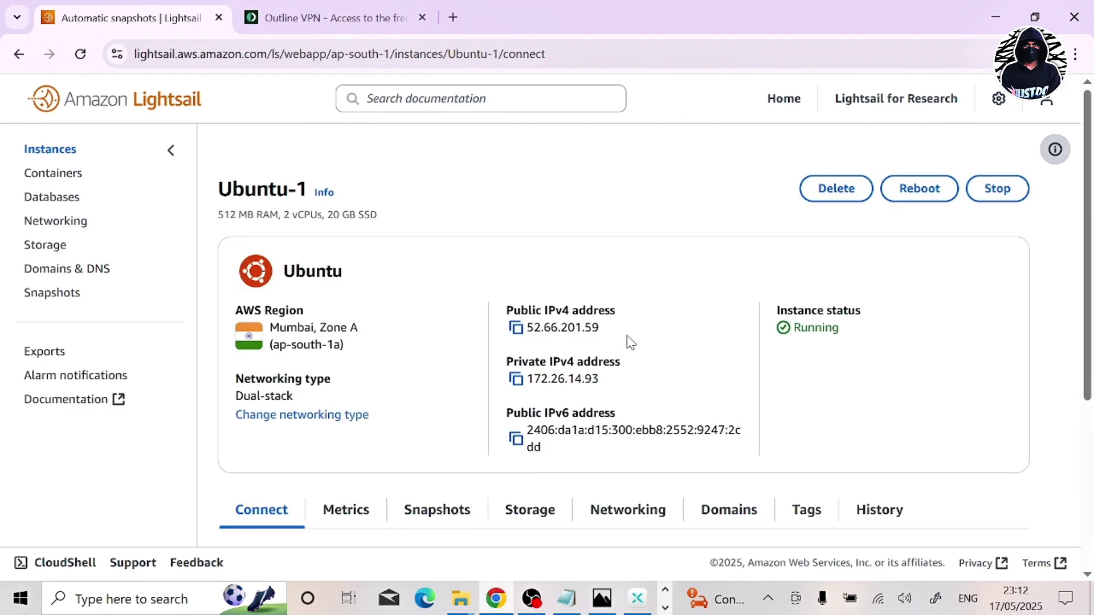
Open the Ubuntu-1 instance's networking settings at its IPv4 Firewall rules
{"action": "scroll", "coordinate": [630, 342], "scroll_direction": "down", "scroll_amount": 4}
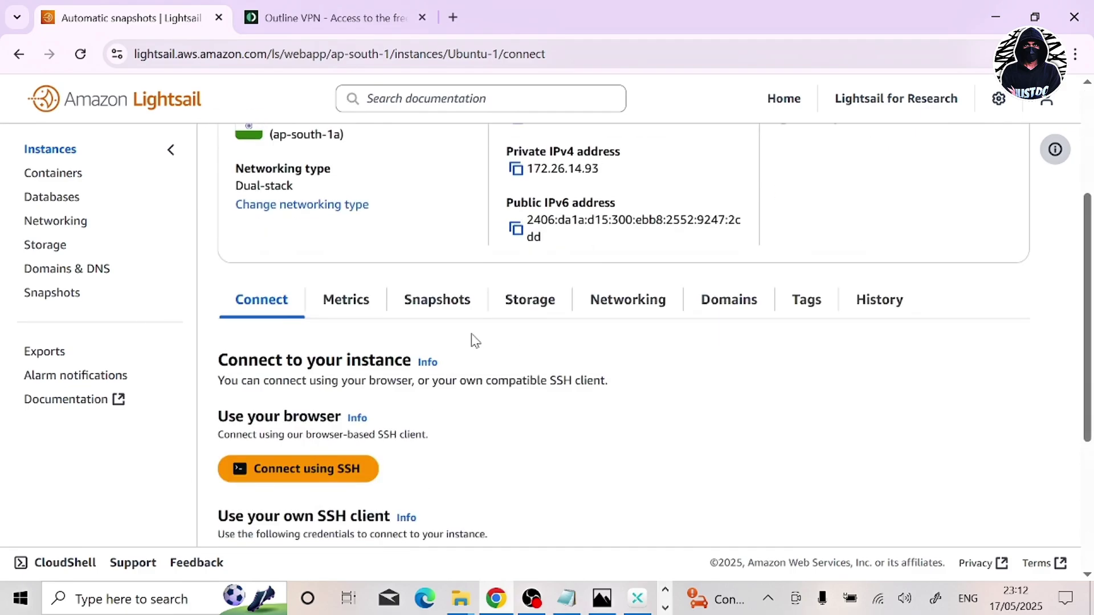
{"action": "left_click", "coordinate": [647, 311]}
{"action": "scroll", "coordinate": [648, 308], "scroll_direction": "down", "scroll_amount": 6}
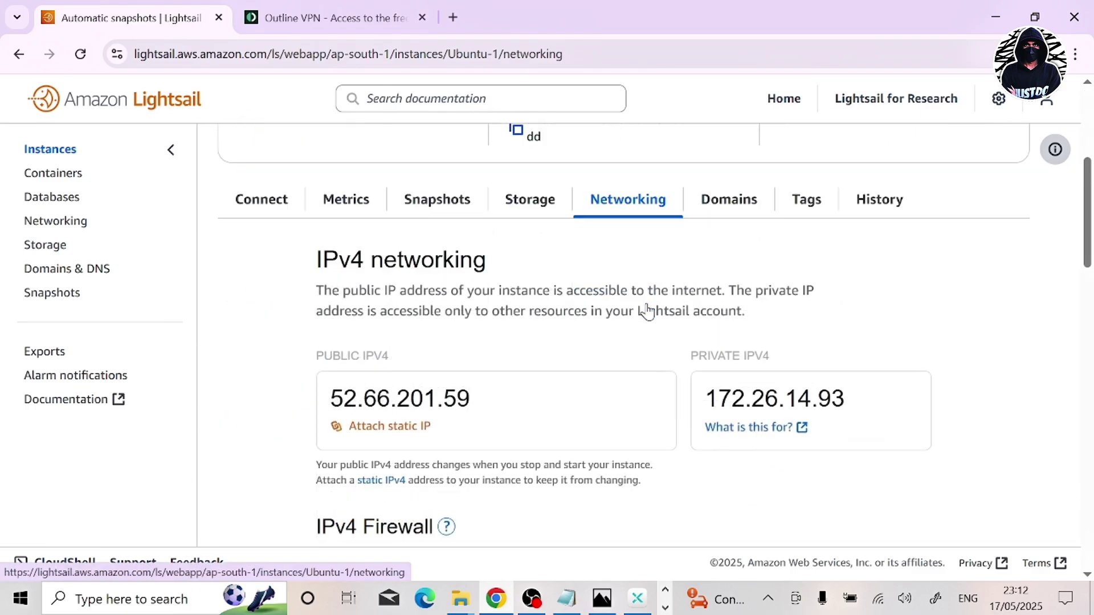
{"action": "scroll", "coordinate": [648, 305], "scroll_direction": "down", "scroll_amount": 1}
{"action": "scroll", "coordinate": [649, 308], "scroll_direction": "up", "scroll_amount": 2}
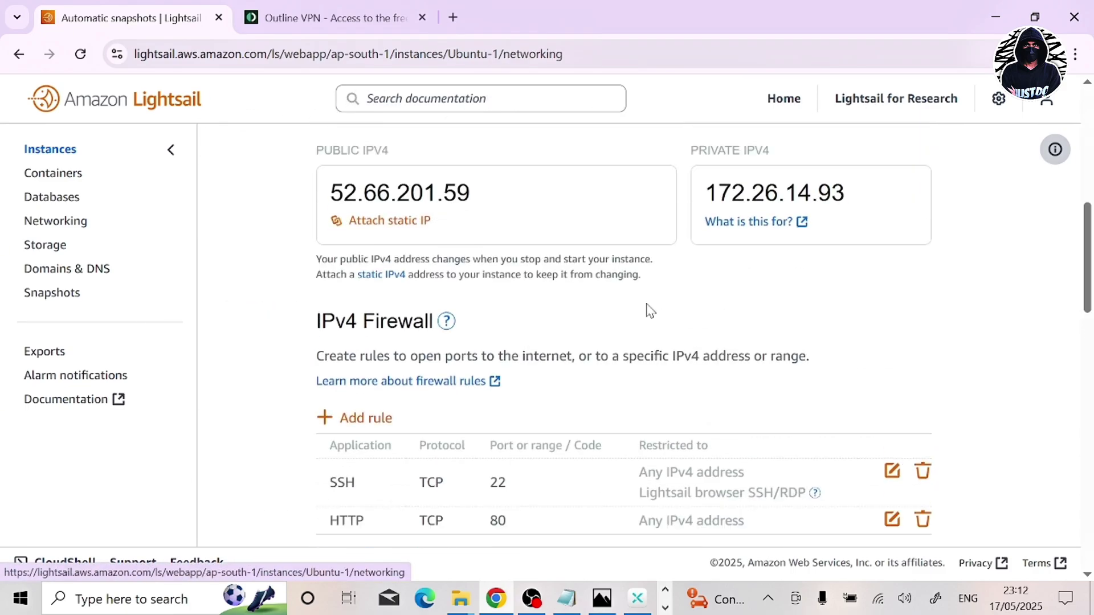
{"action": "scroll", "coordinate": [650, 310], "scroll_direction": "down", "scroll_amount": 2}
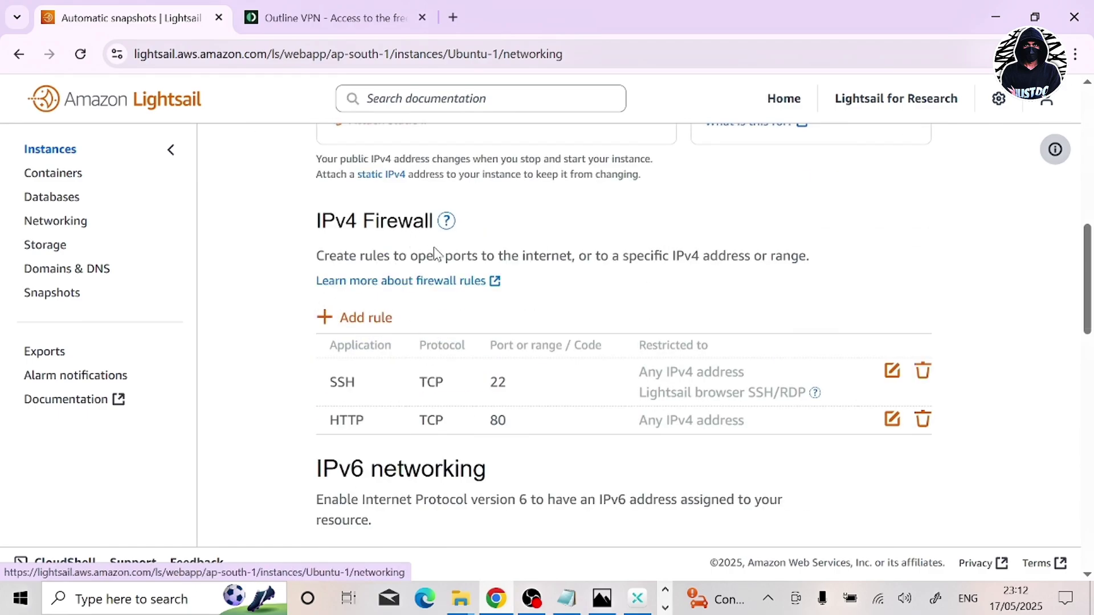
{"action": "scroll", "coordinate": [430, 249], "scroll_direction": "down", "scroll_amount": 1}
Add an IPv4 firewall rule for All protocols, duplicated for IPv6, and check the IPv6 firewall rules
{"action": "left_click", "coordinate": [383, 281]}
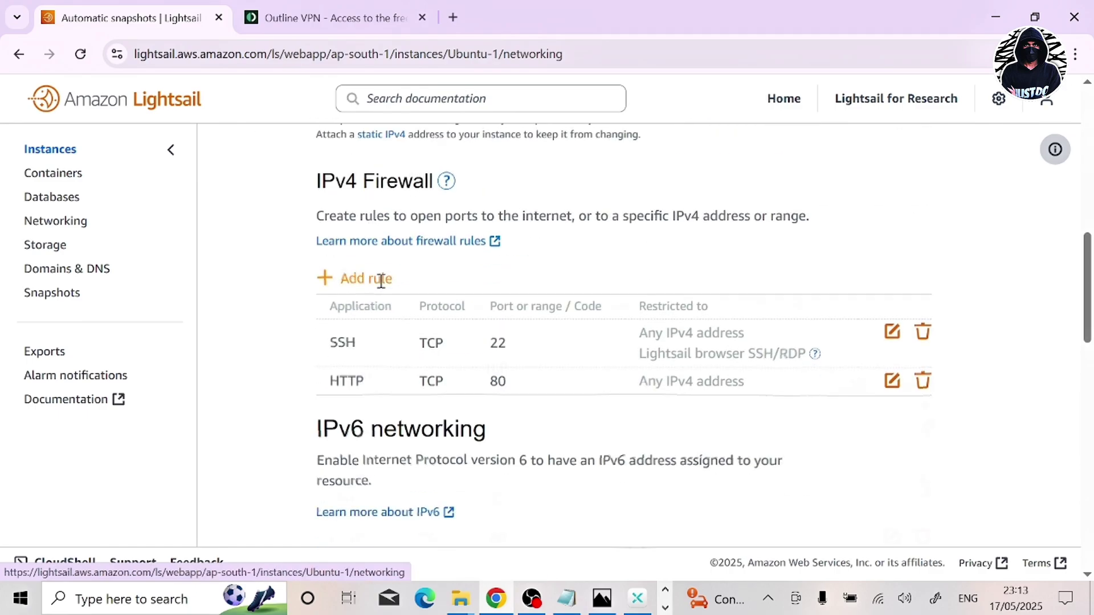
{"action": "left_click", "coordinate": [410, 367]}
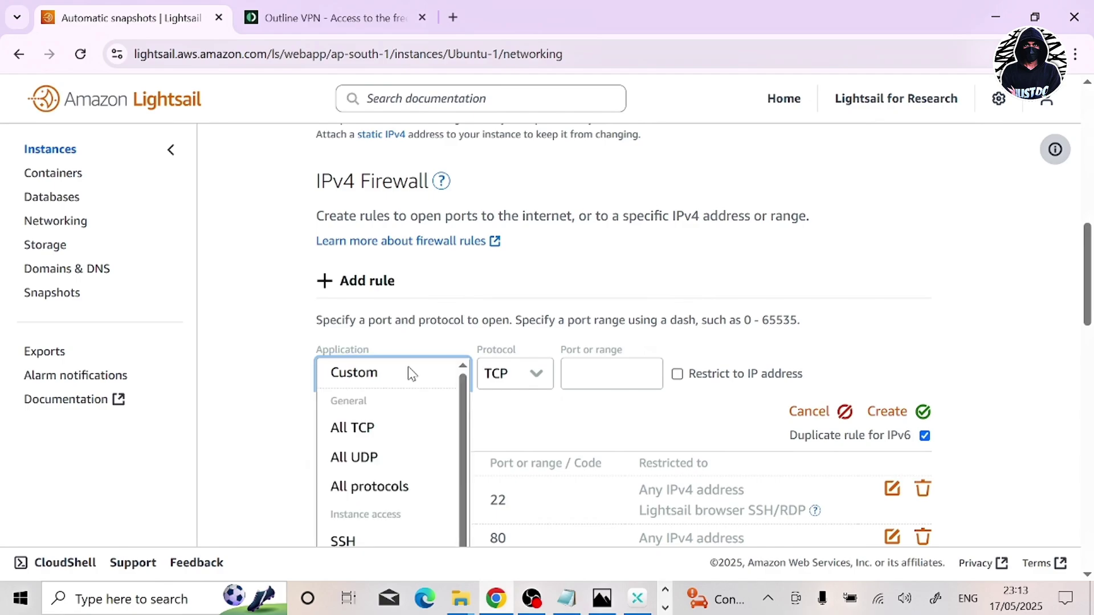
{"action": "left_click", "coordinate": [407, 490]}
{"action": "scroll", "coordinate": [466, 249], "scroll_direction": "down", "scroll_amount": 1}
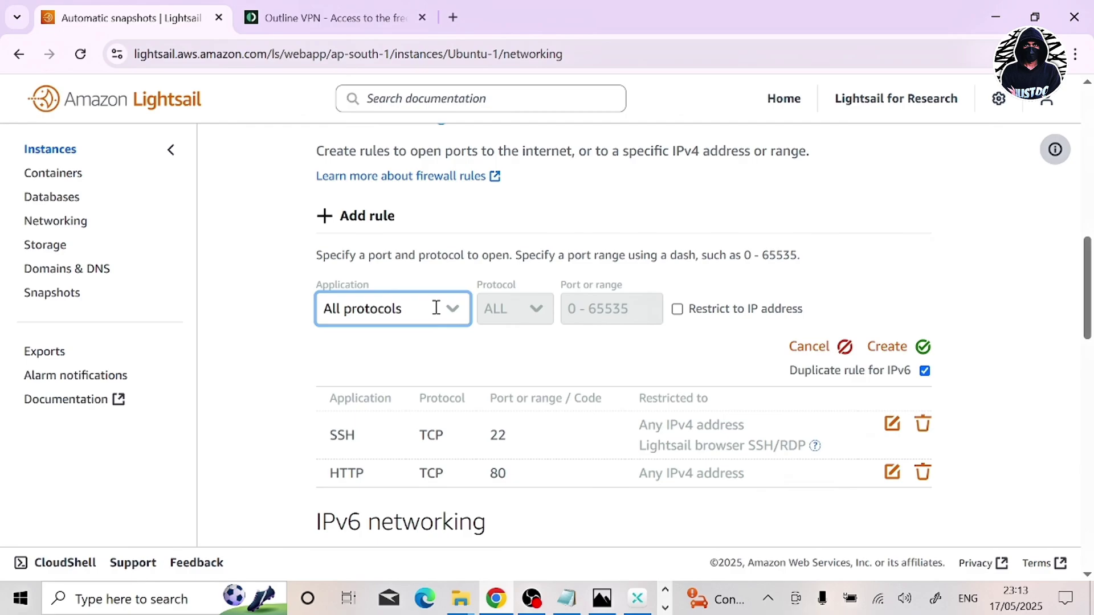
{"action": "left_click", "coordinate": [920, 349]}
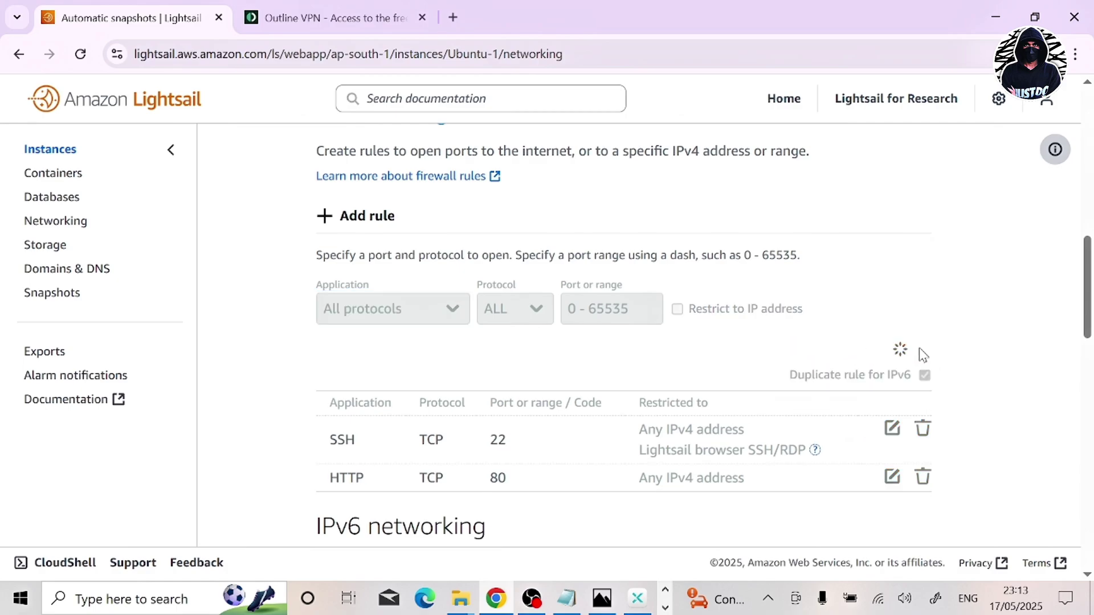
{"action": "scroll", "coordinate": [919, 348], "scroll_direction": "down", "scroll_amount": 7}
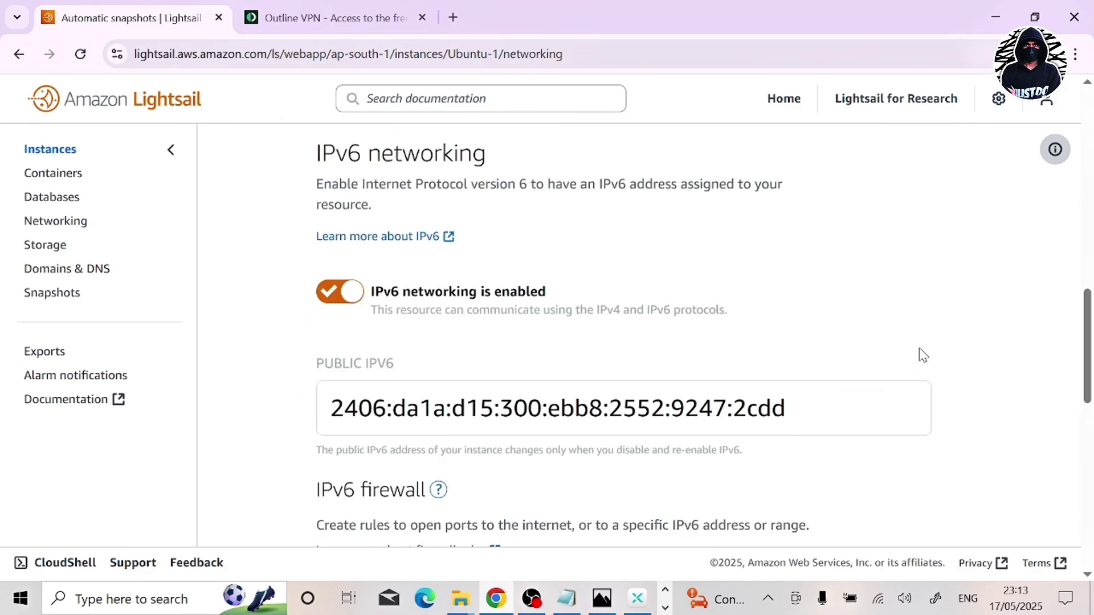
{"action": "scroll", "coordinate": [918, 348], "scroll_direction": "down", "scroll_amount": 2}
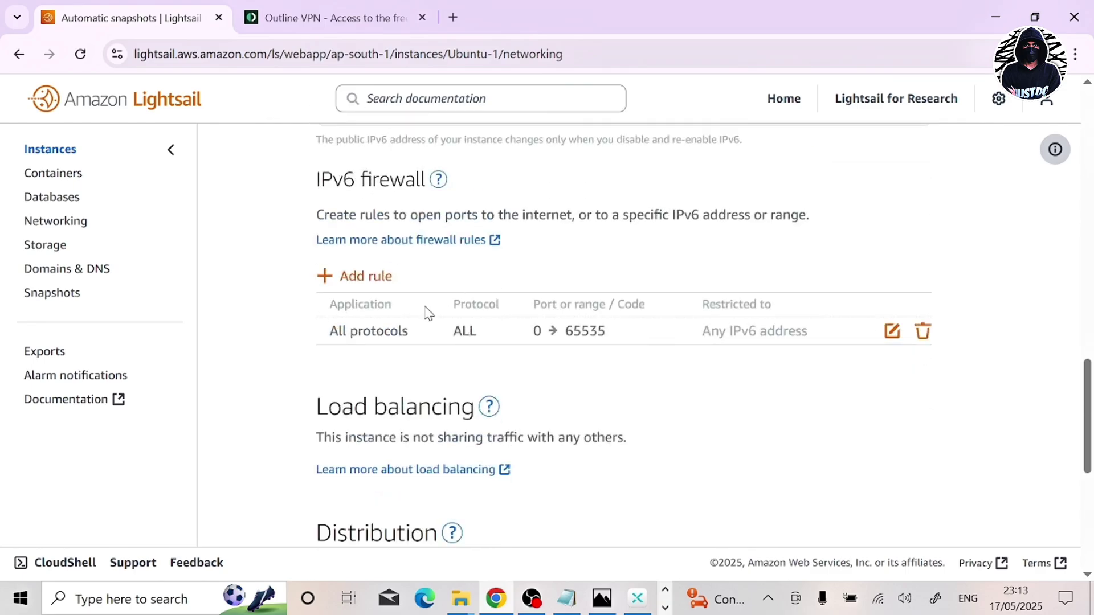
{"action": "scroll", "coordinate": [554, 305], "scroll_direction": "up", "scroll_amount": 10}
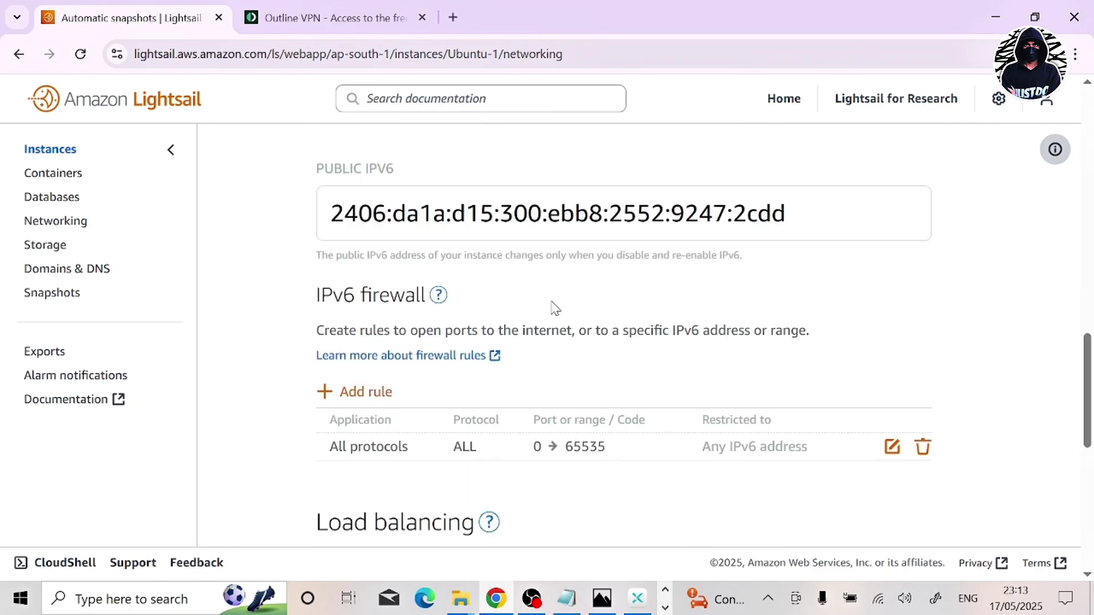
{"action": "scroll", "coordinate": [553, 307], "scroll_direction": "down", "scroll_amount": 10}
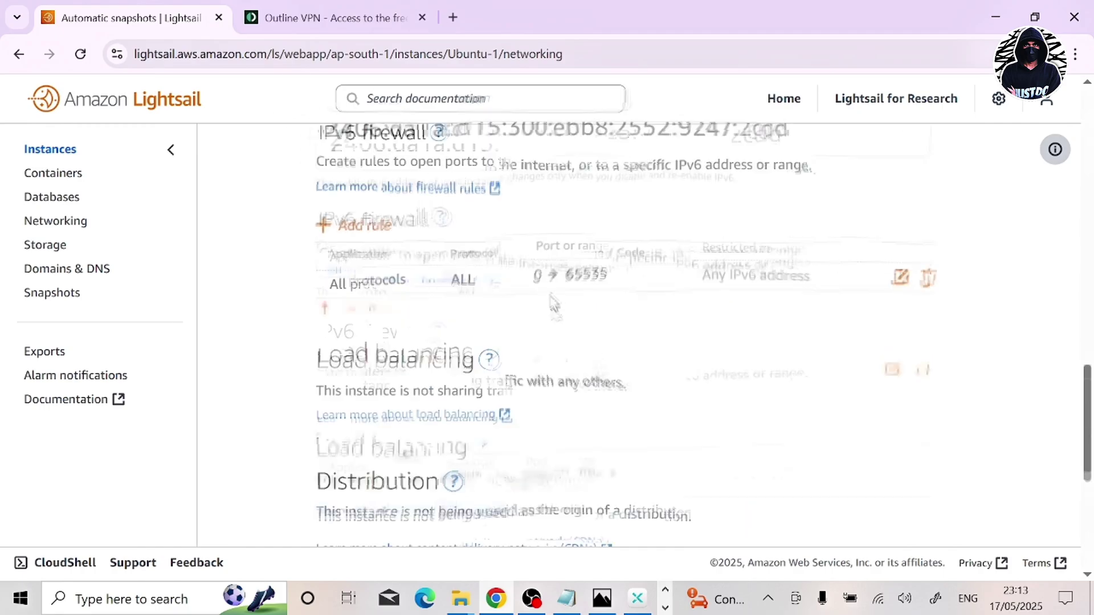
Open a browser-based SSH session to the Ubuntu-1 instance from its connection options
{"action": "scroll", "coordinate": [552, 307], "scroll_direction": "up", "scroll_amount": 10}
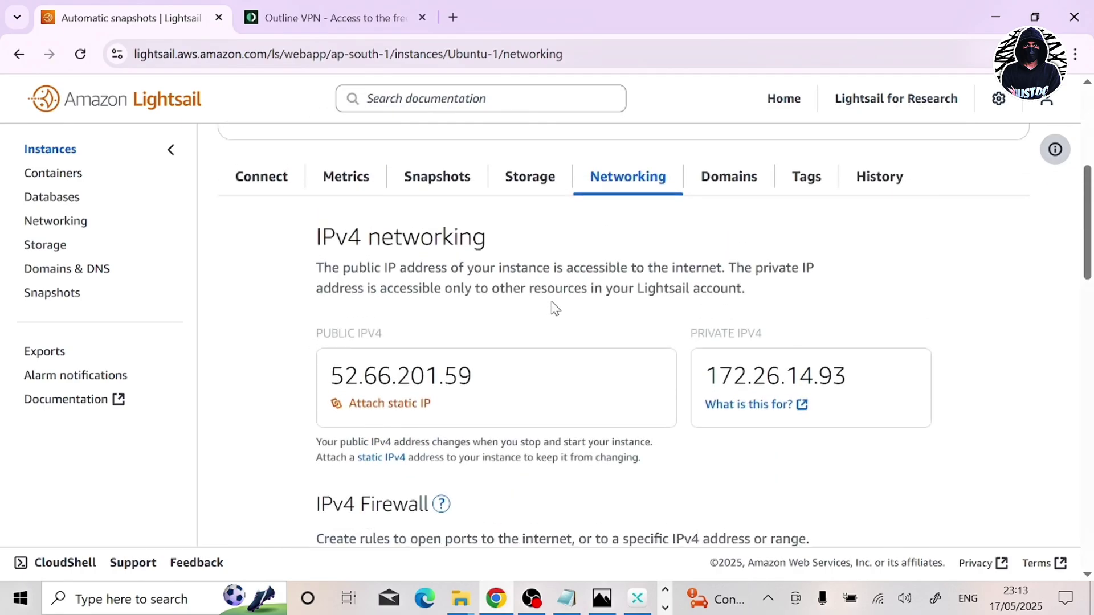
{"action": "left_click", "coordinate": [264, 312]}
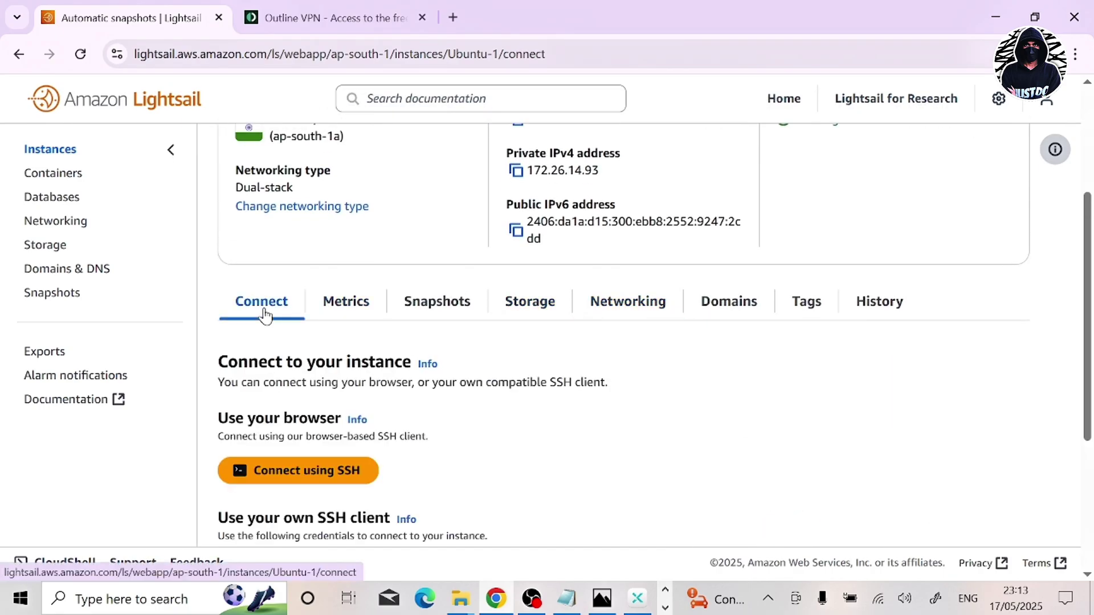
{"action": "scroll", "coordinate": [498, 359], "scroll_direction": "up", "scroll_amount": 2}
{"action": "scroll", "coordinate": [499, 359], "scroll_direction": "down", "scroll_amount": 4}
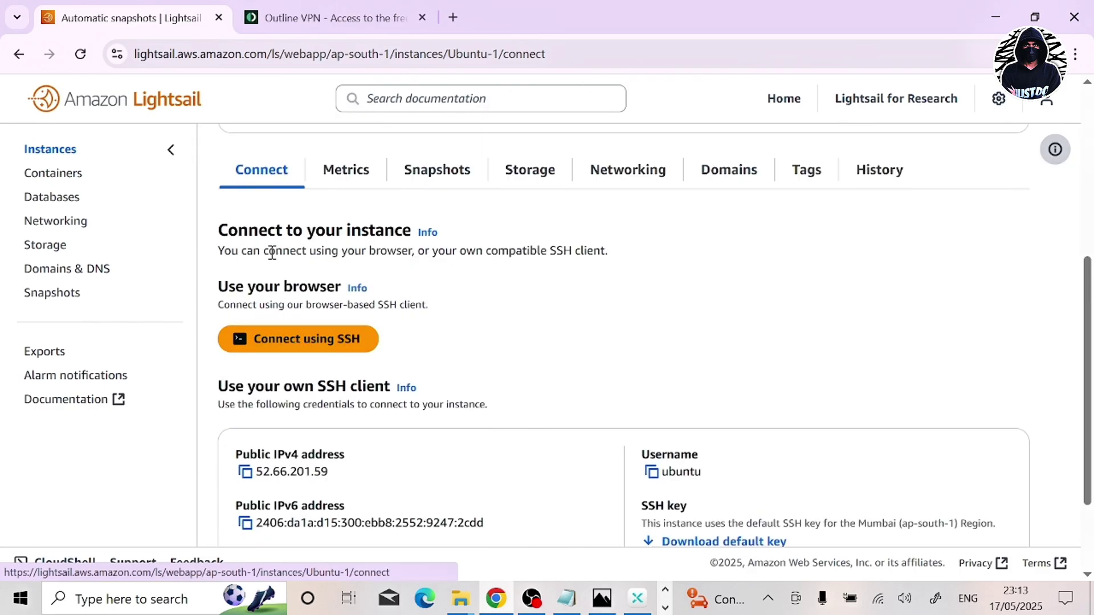
{"action": "left_click", "coordinate": [312, 344]}
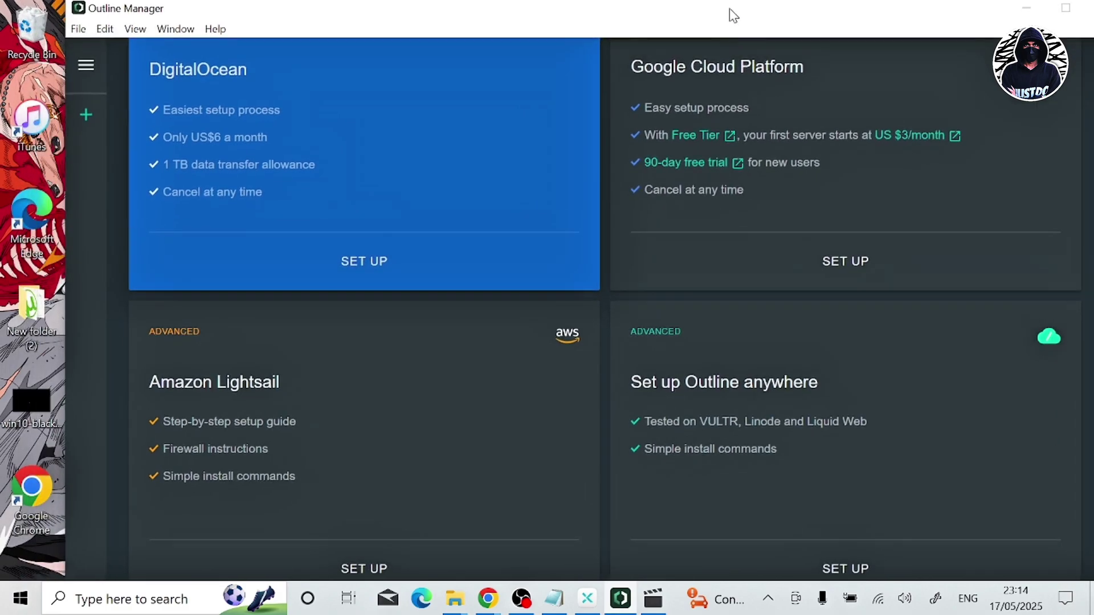
Switch to Outline Manager, start the Amazon Lightsail setup, and copy the complete server install command
{"action": "left_click_drag", "start_coordinate": [728, 8], "coordinate": [738, 13]}
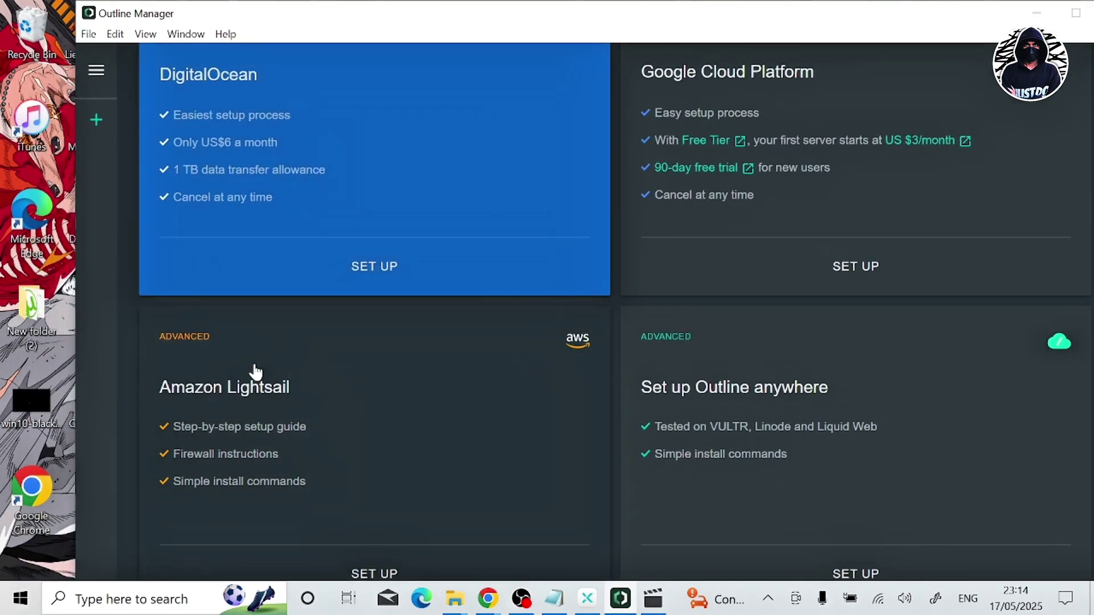
{"action": "left_click", "coordinate": [378, 576]}
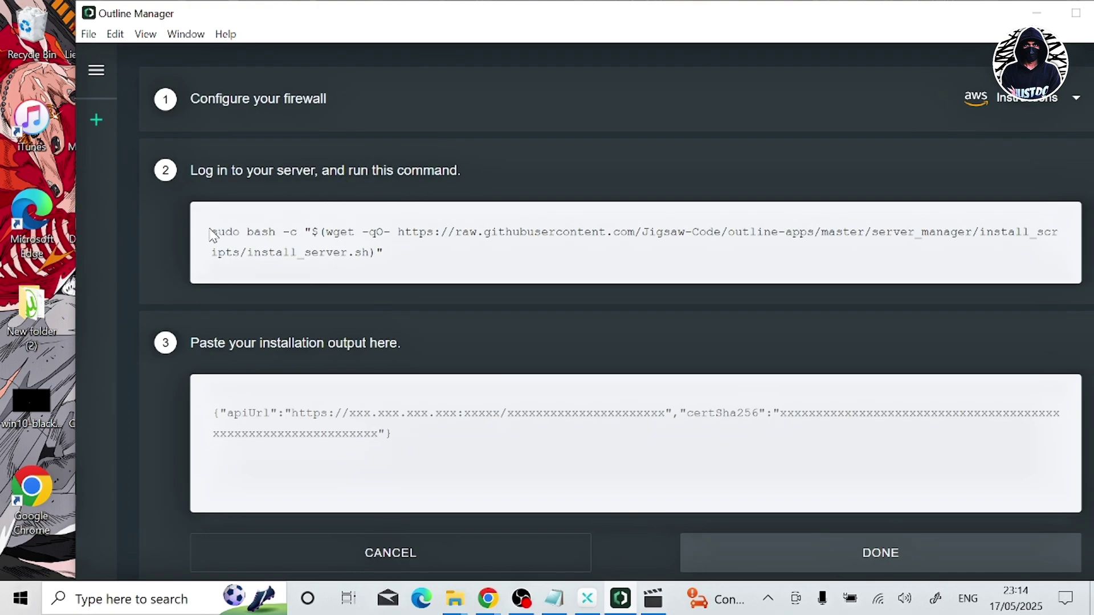
{"action": "left_click_drag", "start_coordinate": [211, 234], "coordinate": [382, 255]}
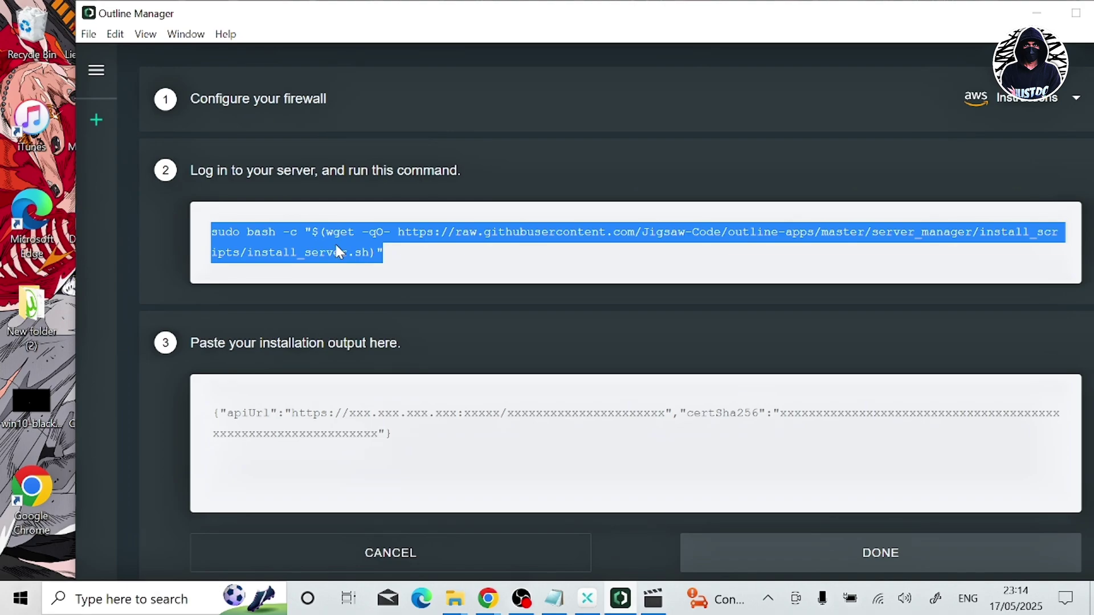
{"action": "key", "text": "ctrl+c"}
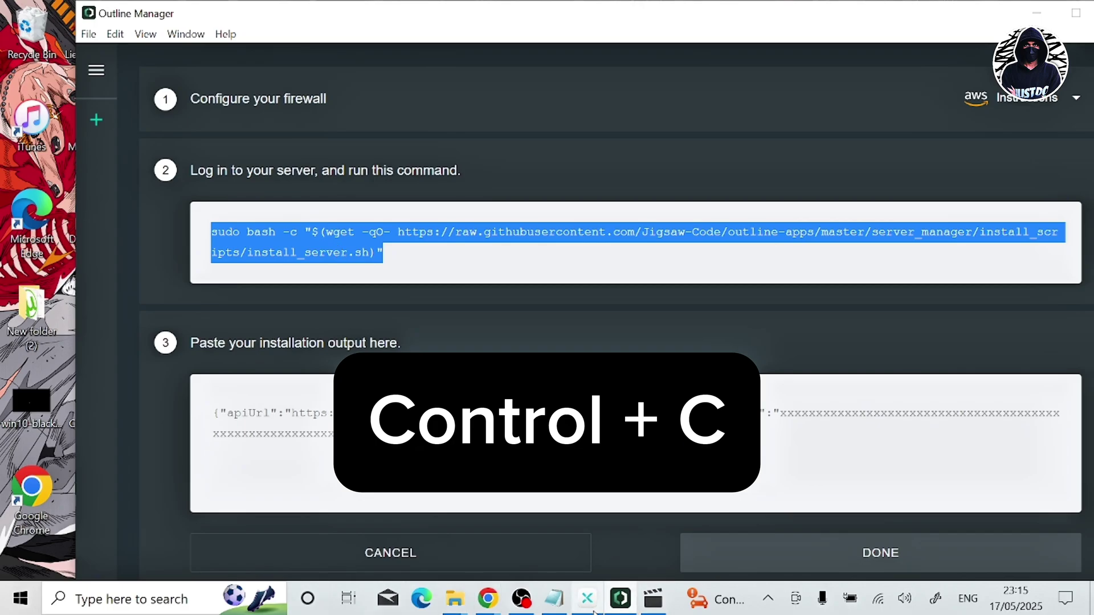
Run the copied install command in the Ubuntu-1 SSH terminal and answer y to installing Docker
{"action": "mouse_move", "coordinate": [488, 598]}
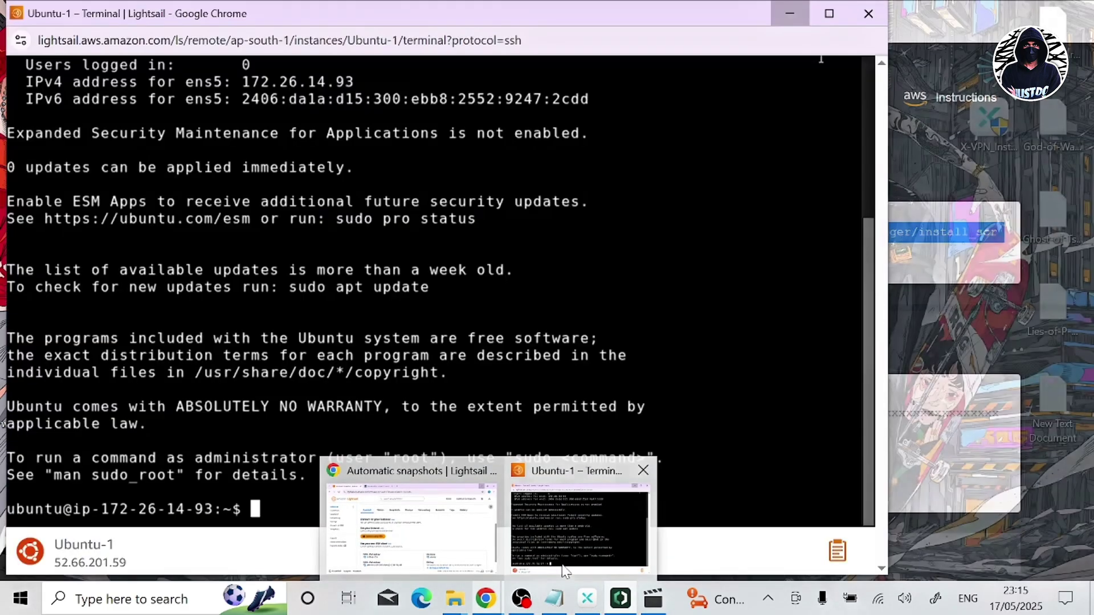
{"action": "left_click", "coordinate": [575, 522]}
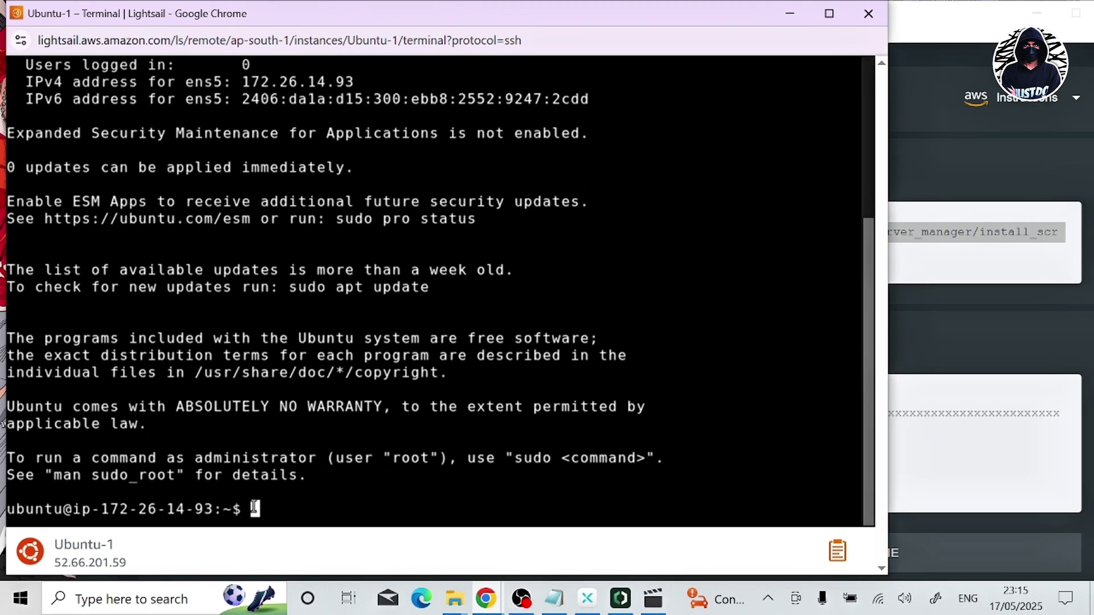
{"action": "right_click", "coordinate": [254, 509]}
{"action": "left_click", "coordinate": [302, 340]}
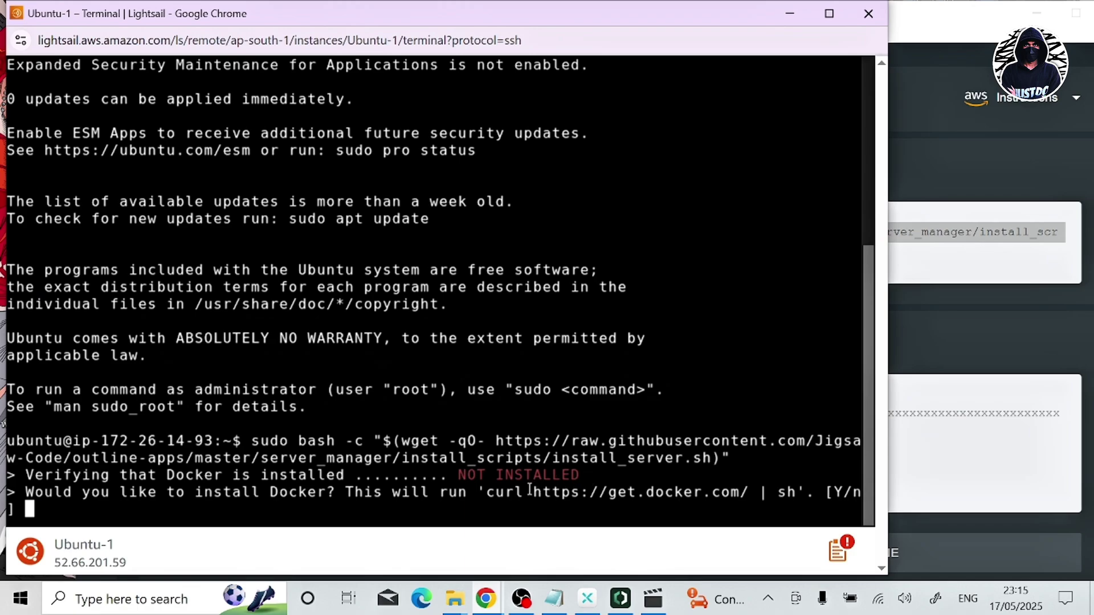
{"action": "type", "text": "yy"}
{"action": "key", "text": "BackSpace"}
{"action": "key", "text": "Return"}
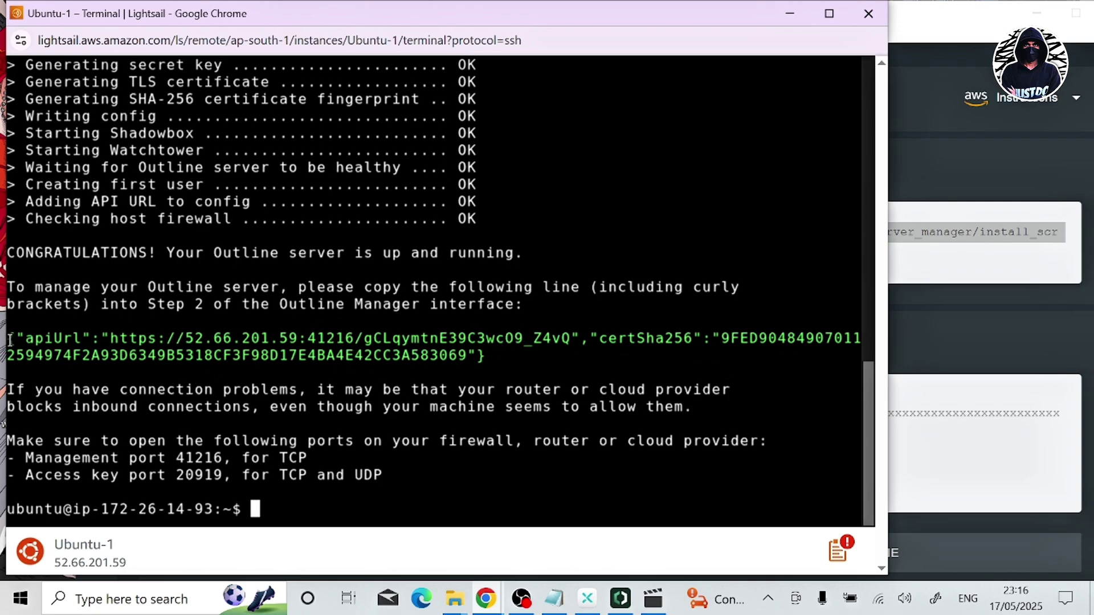
Copy the apiUrl and certSha256 line from the terminal into Outline Manager's installation output field and finish the setup
{"action": "left_click_drag", "start_coordinate": [10, 340], "coordinate": [481, 357]}
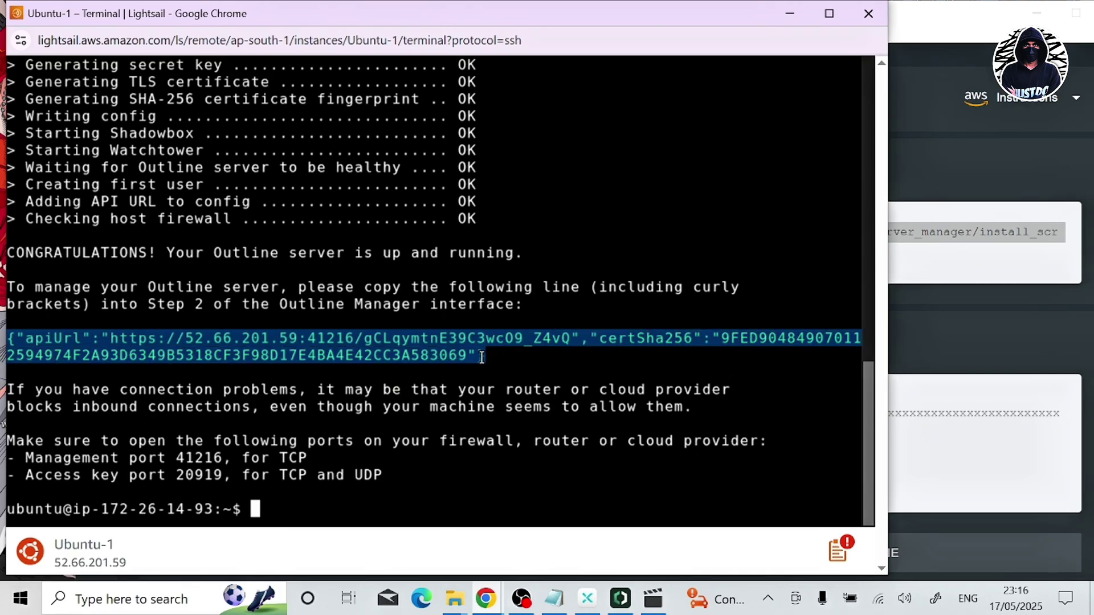
{"action": "right_click", "coordinate": [409, 352]}
{"action": "left_click", "coordinate": [479, 302]}
{"action": "left_click", "coordinate": [803, 14]}
{"action": "left_click", "coordinate": [227, 416]}
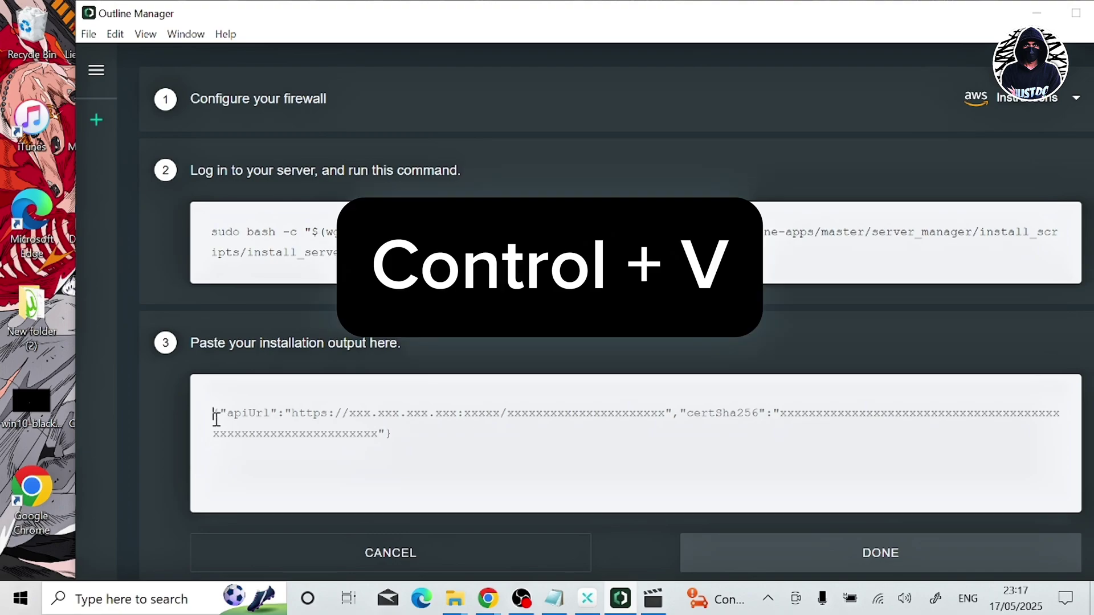
{"action": "key", "text": "ctrl+v"}
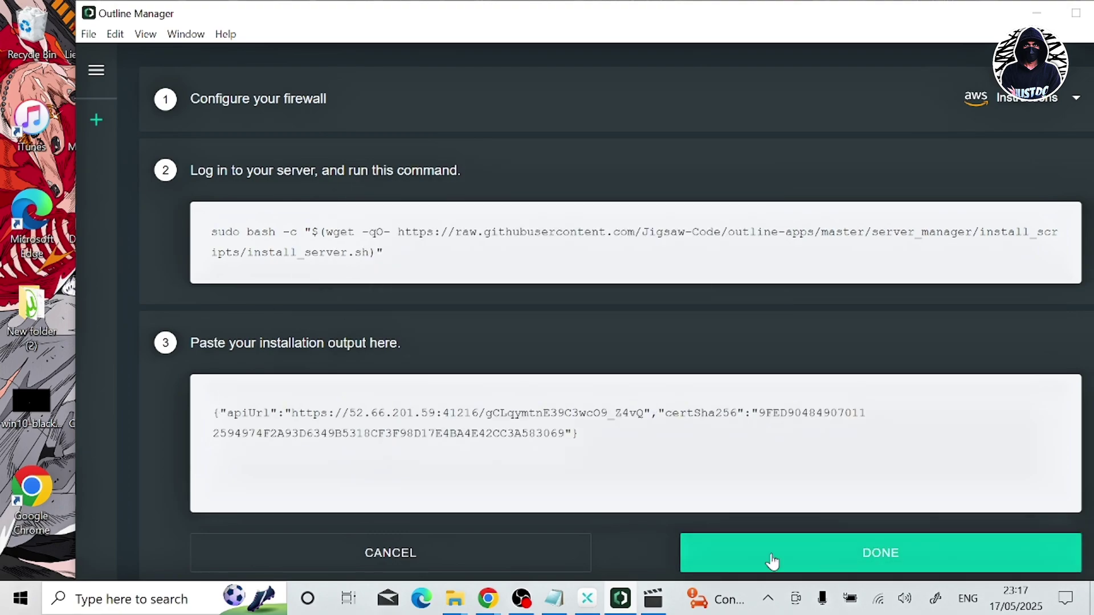
{"action": "left_click", "coordinate": [772, 561]}
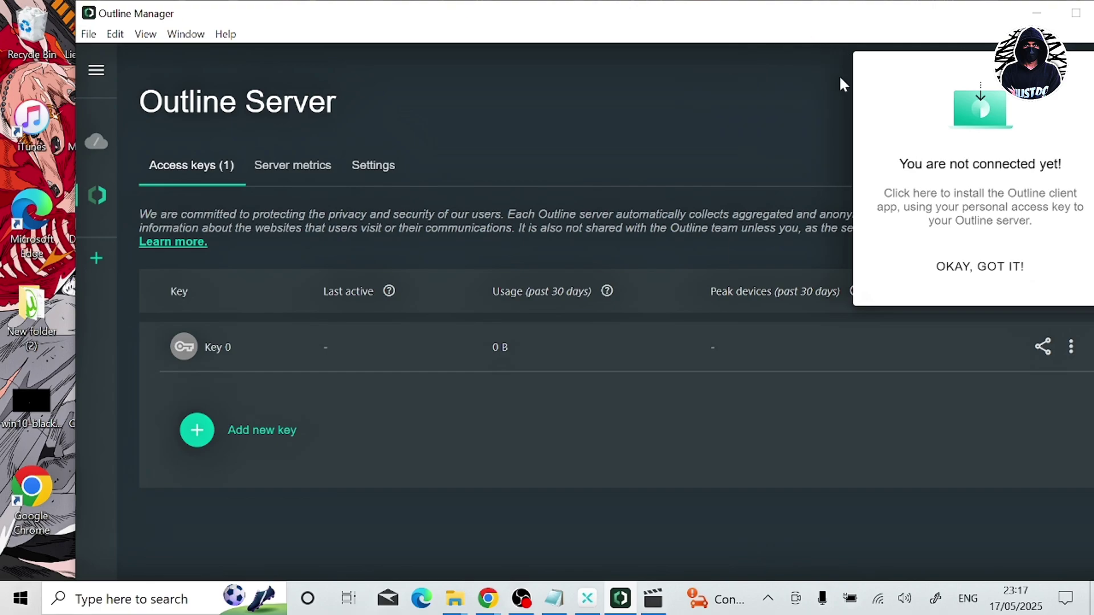
Dismiss the introductory tips about connecting, sharing access keys and avoiding data overages
{"action": "left_click", "coordinate": [998, 283]}
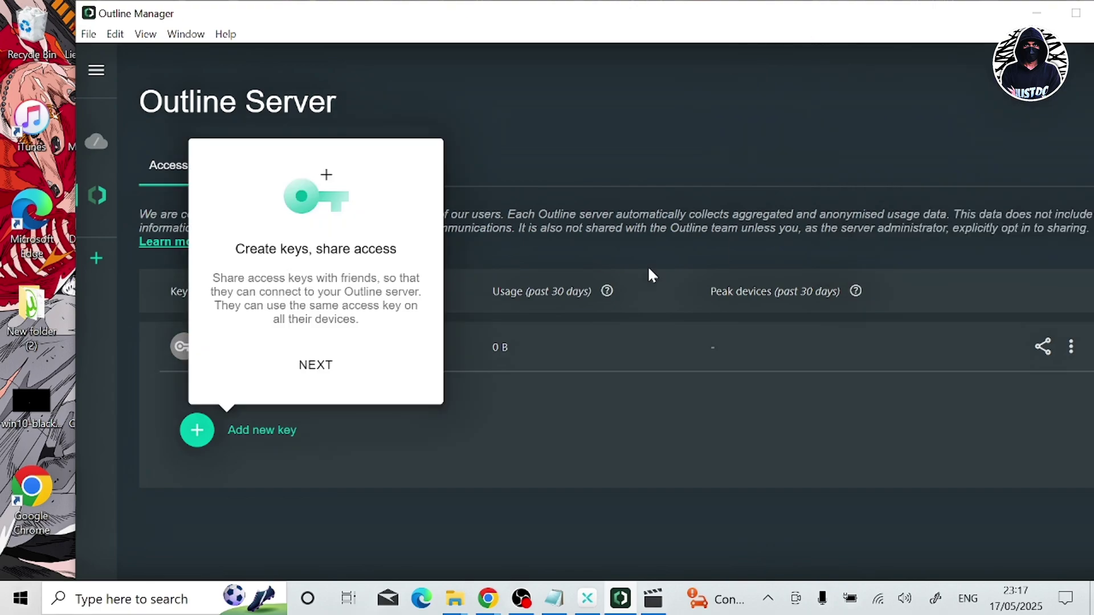
{"action": "left_click", "coordinate": [313, 376]}
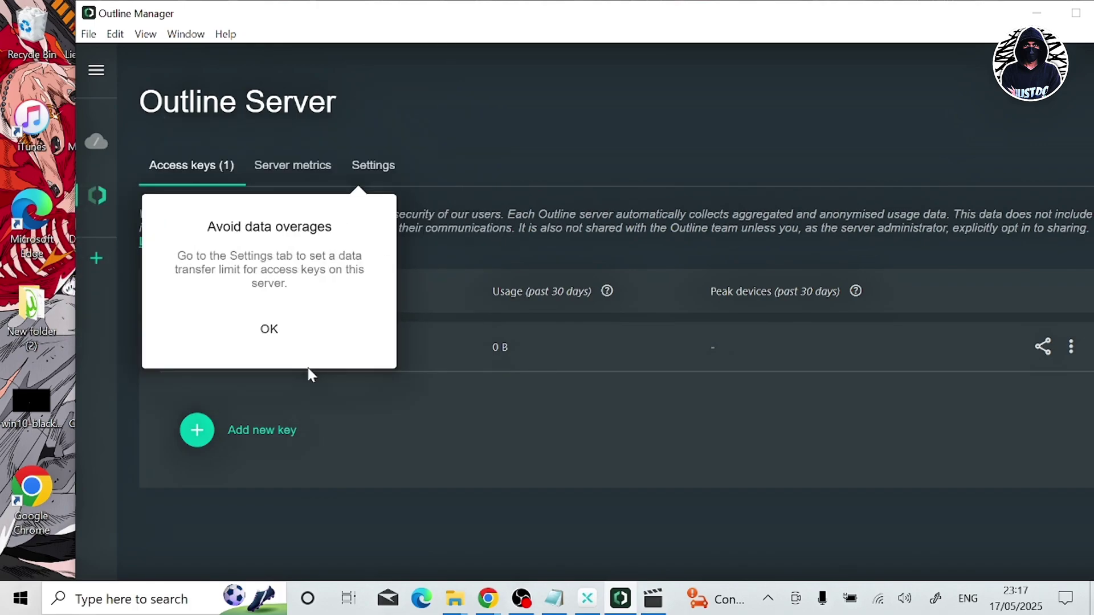
{"action": "left_click", "coordinate": [284, 332]}
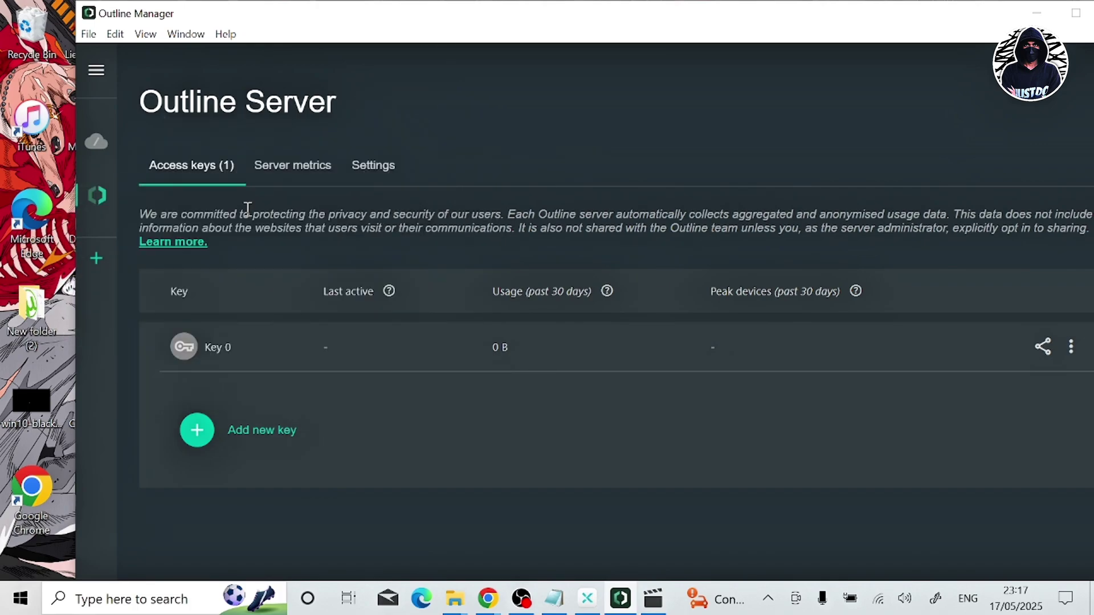
In the Outline server's settings, set the port for new access keys to 443 and save it
{"action": "left_click", "coordinate": [370, 184]}
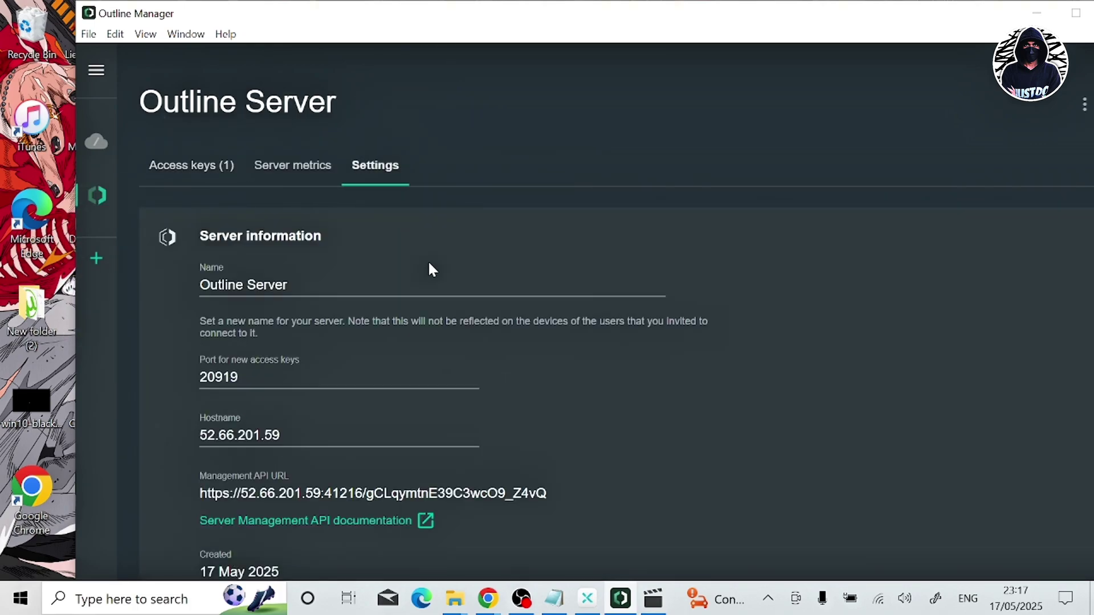
{"action": "scroll", "coordinate": [422, 272], "scroll_direction": "down", "scroll_amount": 1}
{"action": "scroll", "coordinate": [422, 269], "scroll_direction": "down", "scroll_amount": 1}
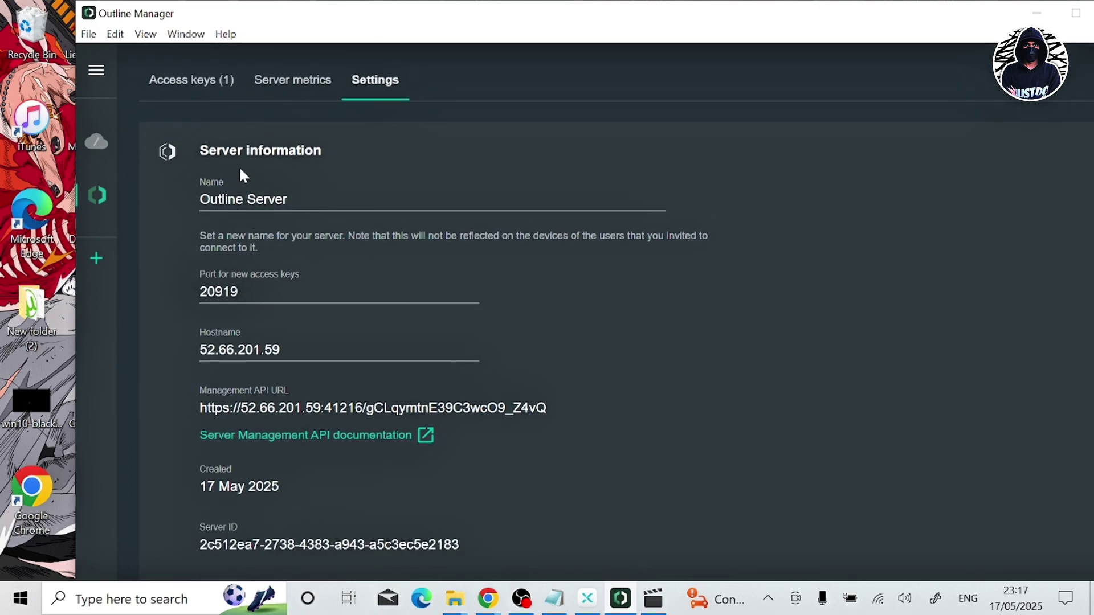
{"action": "scroll", "coordinate": [334, 183], "scroll_direction": "down", "scroll_amount": 1}
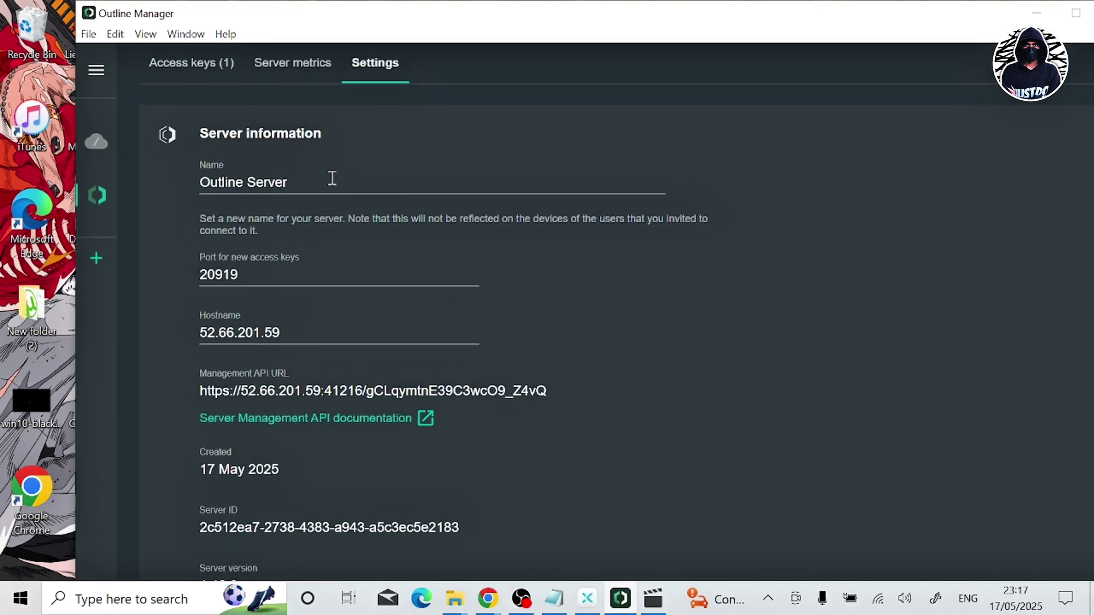
{"action": "left_click", "coordinate": [276, 266]}
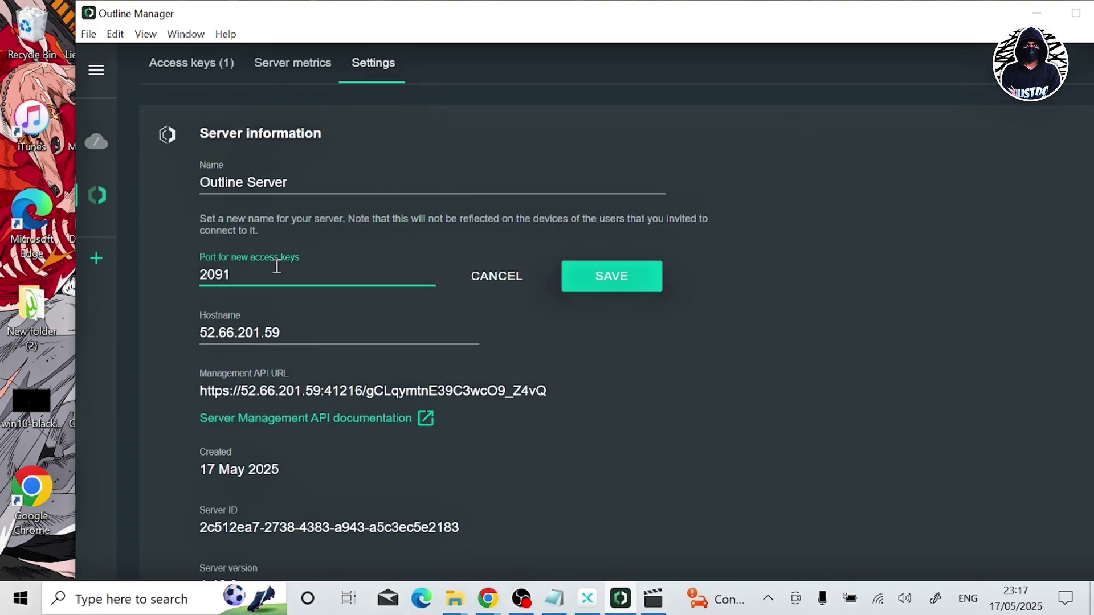
{"action": "key", "text": "BackSpace"}
{"action": "key", "text": "BackSpace"}
{"action": "key", "text": "BackSpace"}
{"action": "key", "text": "BackSpace"}
{"action": "type", "text": "443"}
{"action": "left_click", "coordinate": [598, 279]}
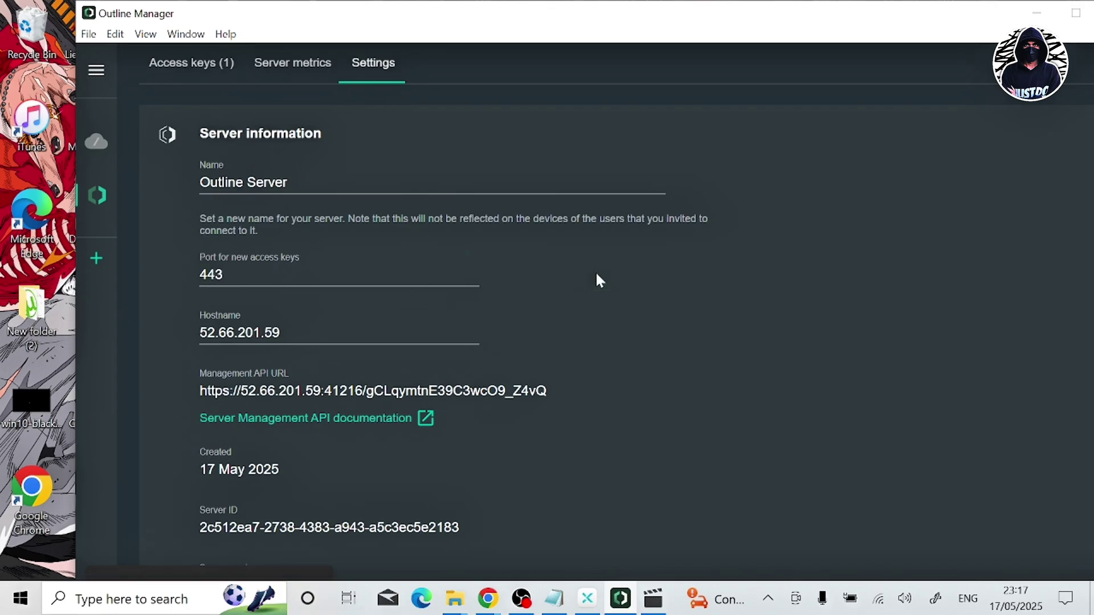
Review the server information and the data limit and metrics options in the server settings
{"action": "scroll", "coordinate": [597, 274], "scroll_direction": "down", "scroll_amount": 5}
{"action": "scroll", "coordinate": [597, 274], "scroll_direction": "up", "scroll_amount": 5}
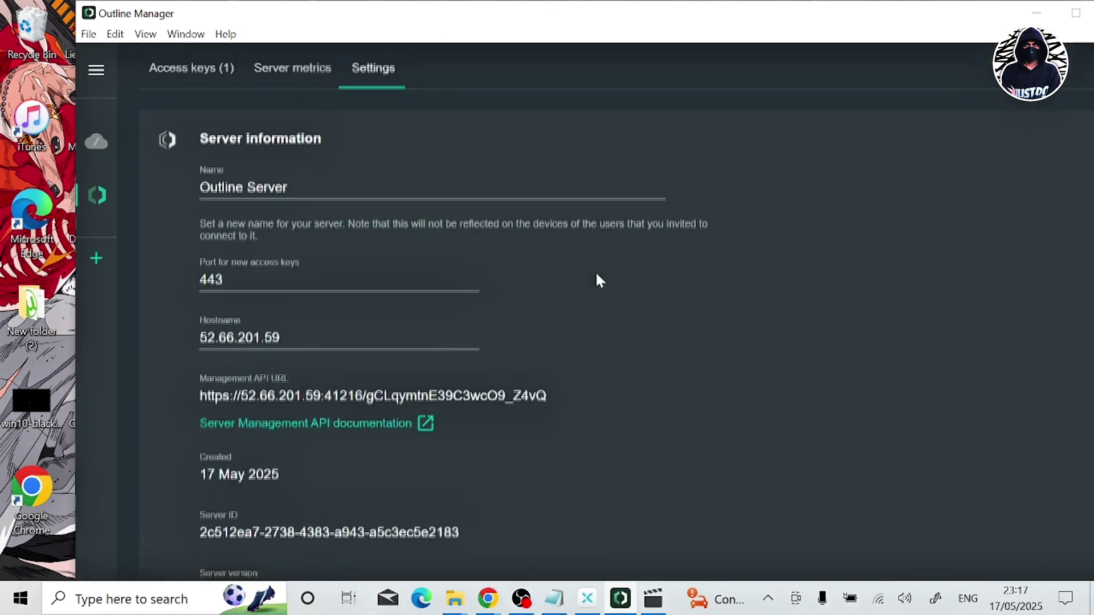
{"action": "scroll", "coordinate": [597, 274], "scroll_direction": "down", "scroll_amount": 5}
{"action": "scroll", "coordinate": [596, 271], "scroll_direction": "up", "scroll_amount": 6}
{"action": "scroll", "coordinate": [596, 271], "scroll_direction": "down", "scroll_amount": 2}
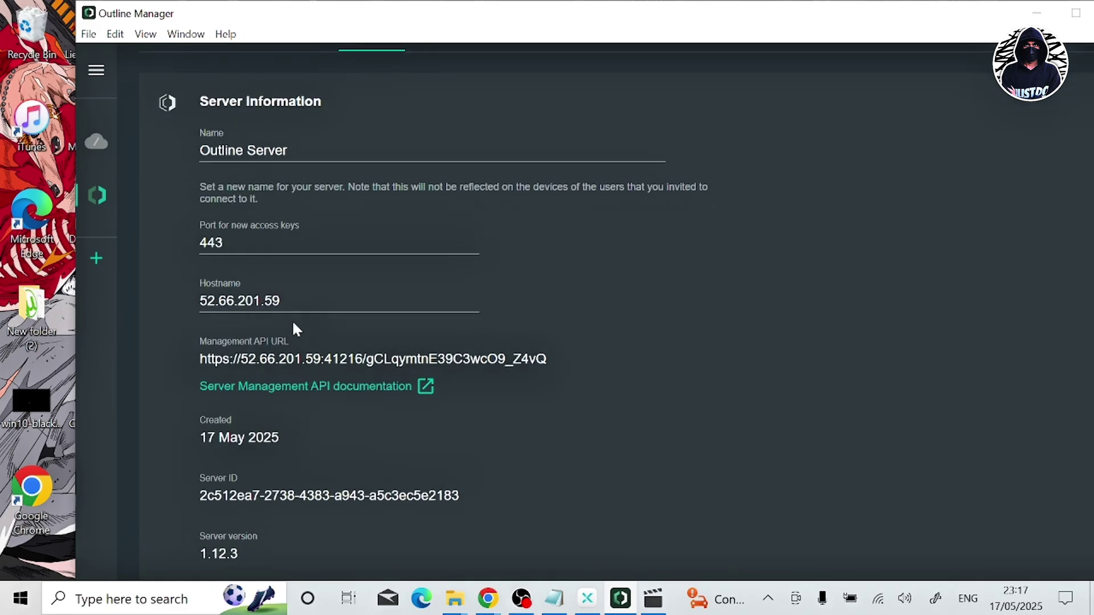
{"action": "scroll", "coordinate": [300, 401], "scroll_direction": "down", "scroll_amount": 4}
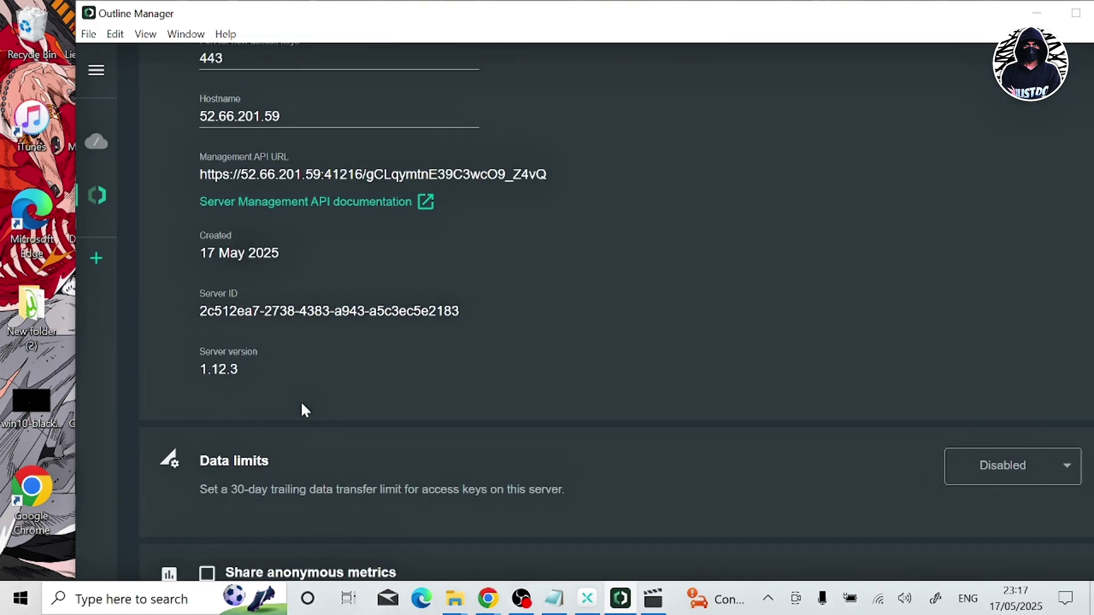
Review the server information and data limit options, and check the management and access key ports listed in the Lightsail terminal
{"action": "scroll", "coordinate": [302, 404], "scroll_direction": "up", "scroll_amount": 3}
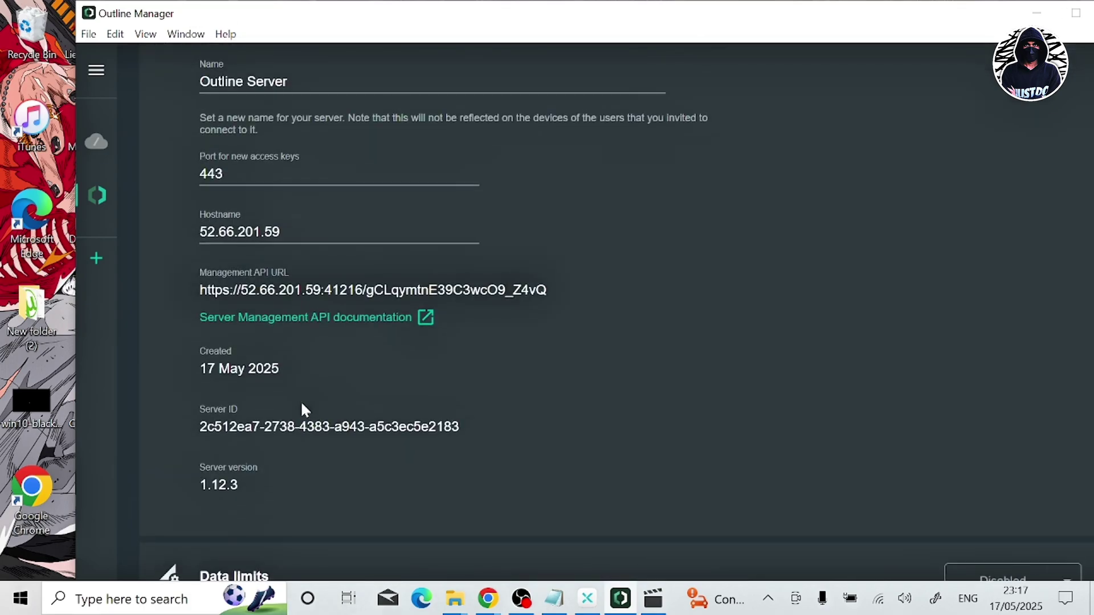
{"action": "scroll", "coordinate": [301, 404], "scroll_direction": "down", "scroll_amount": 3}
{"action": "scroll", "coordinate": [302, 405], "scroll_direction": "up", "scroll_amount": 5}
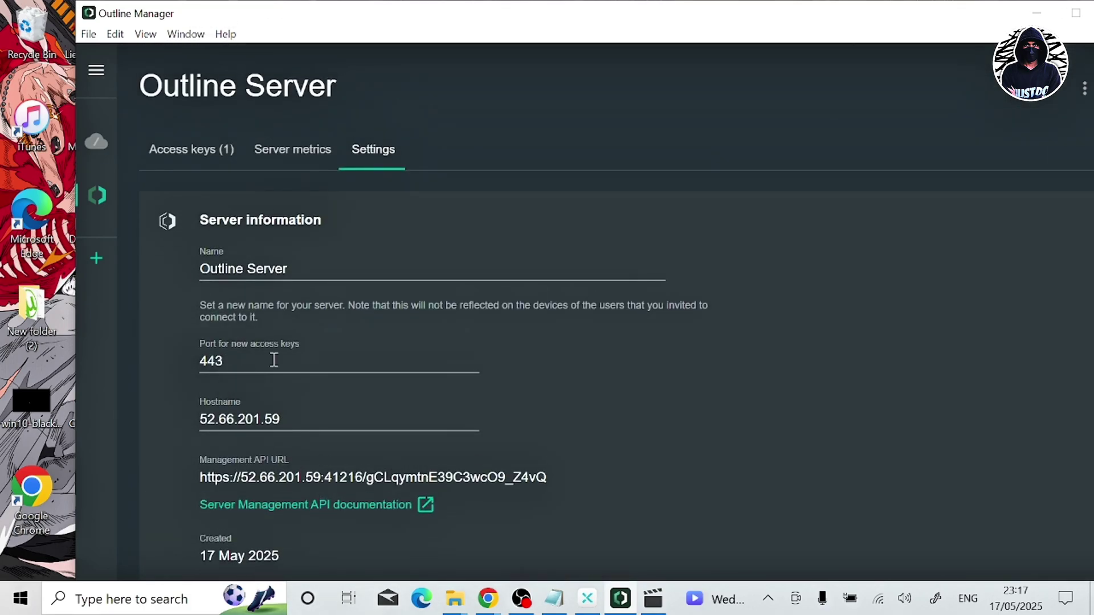
{"action": "scroll", "coordinate": [275, 357], "scroll_direction": "down", "scroll_amount": 5}
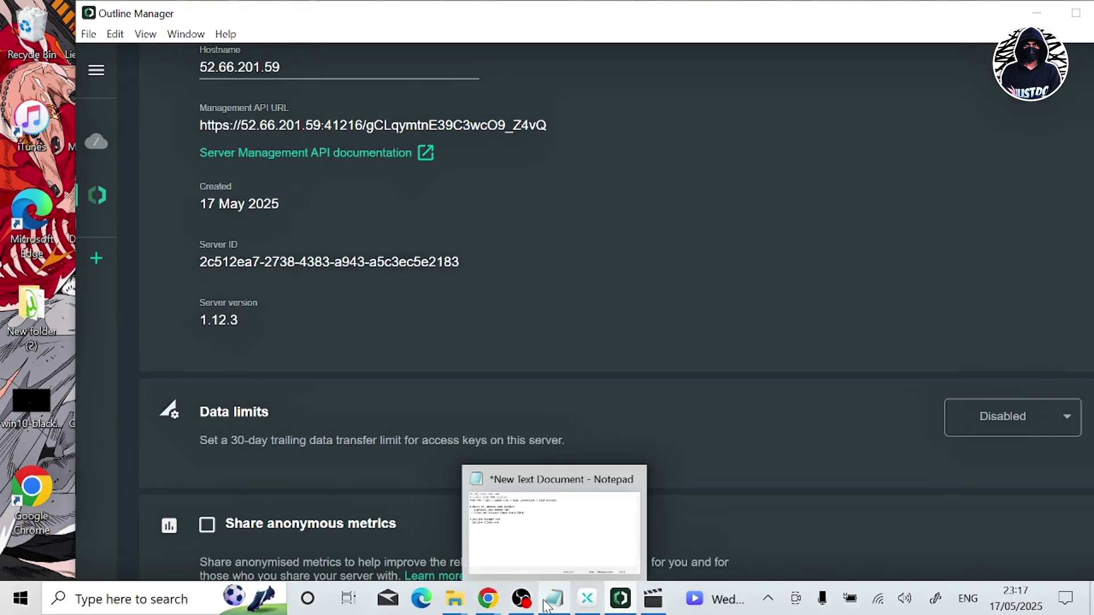
{"action": "mouse_move", "coordinate": [510, 603]}
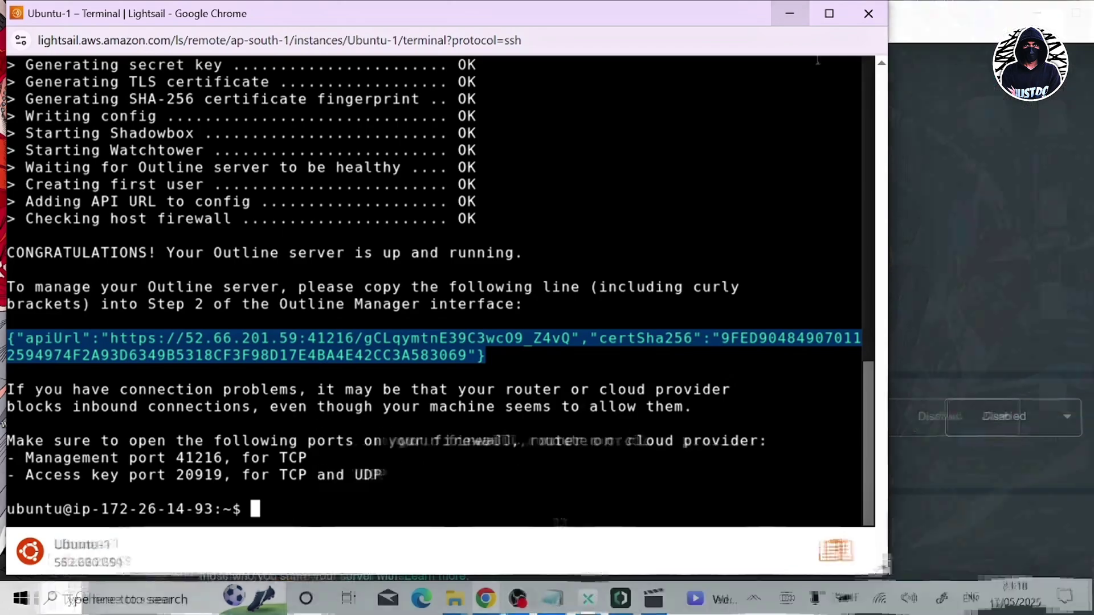
{"action": "left_click", "coordinate": [567, 522]}
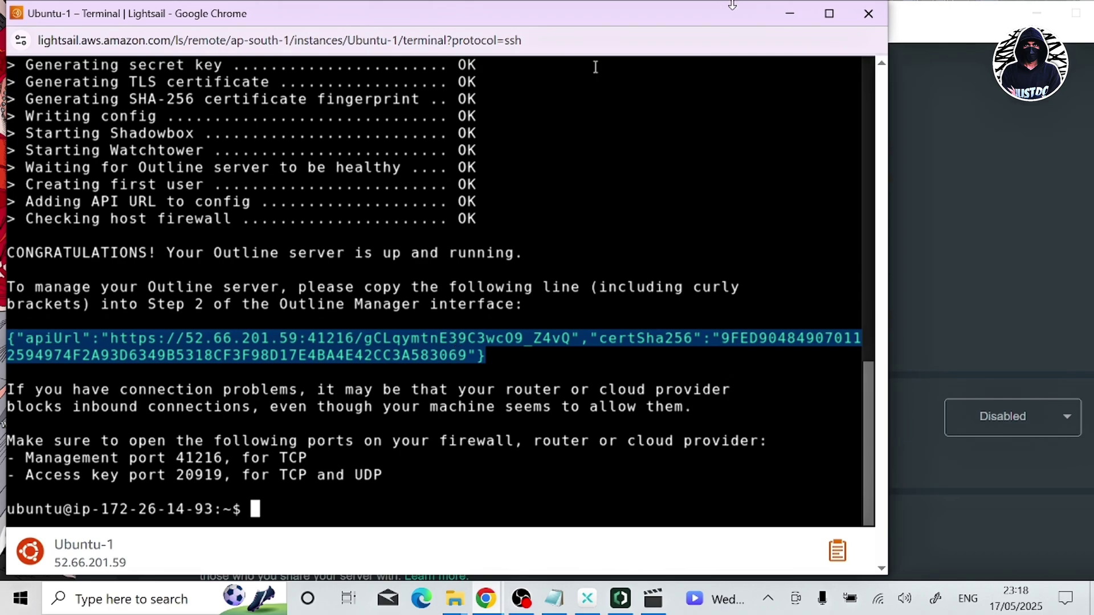
{"action": "left_click", "coordinate": [622, 608]}
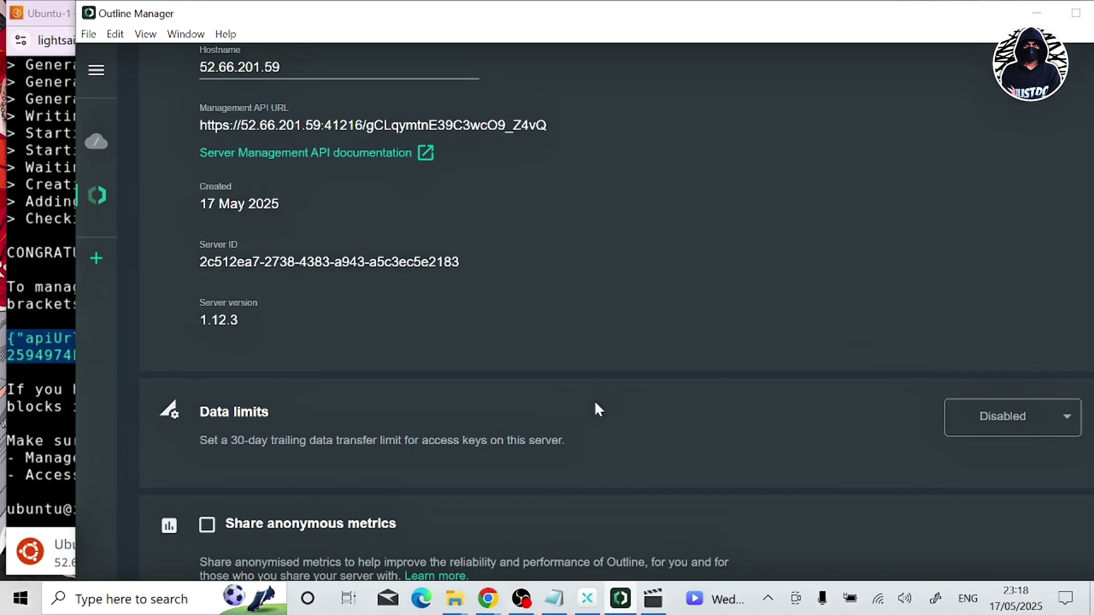
{"action": "left_click", "coordinate": [1028, 431]}
{"action": "left_click", "coordinate": [1032, 323]}
{"action": "scroll", "coordinate": [708, 433], "scroll_direction": "up", "scroll_amount": 5}
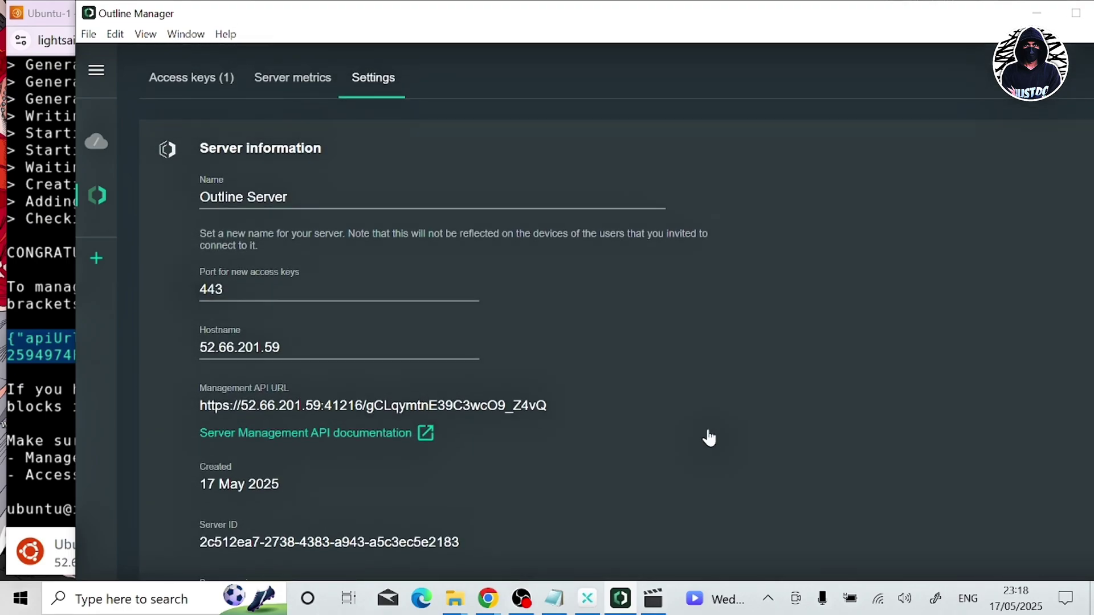
Add a second access key to the Outline server and rename the first key in the list emr1
{"action": "left_click", "coordinate": [163, 76]}
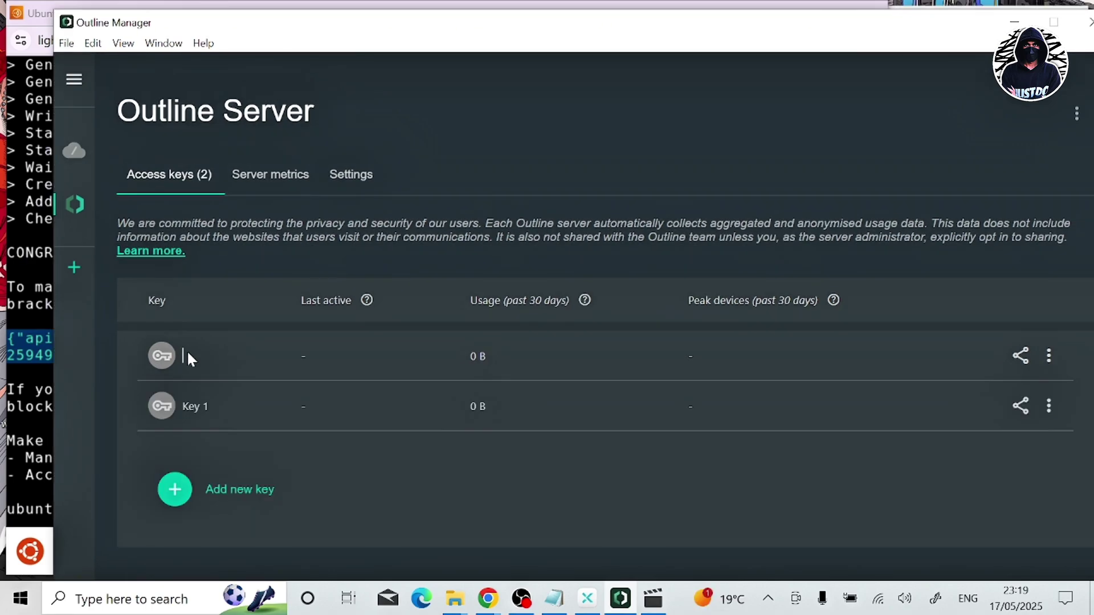
{"action": "type", "text": "emr1"}
{"action": "left_click", "coordinate": [239, 351]}
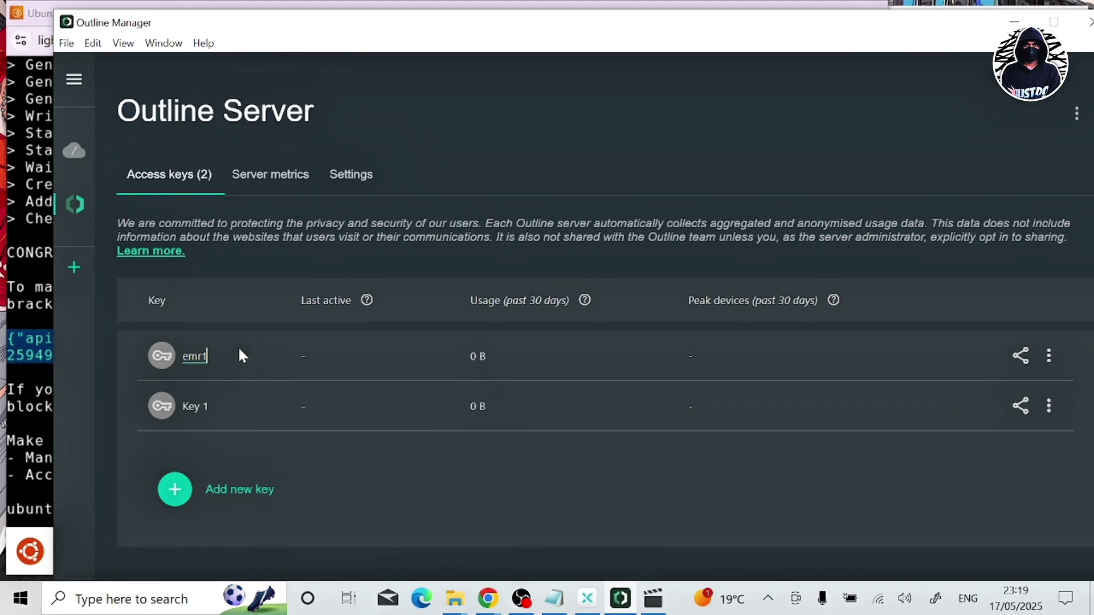
Open the sharing details of emr1, append #emr1 to its access key, copy the full key and close the details
{"action": "left_click", "coordinate": [1020, 356]}
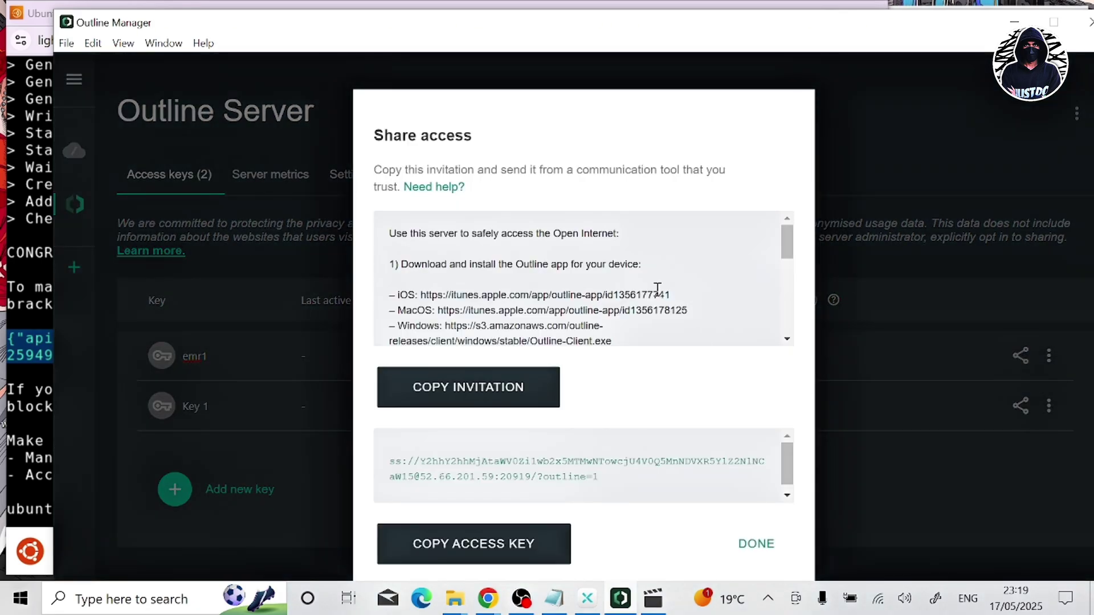
{"action": "scroll", "coordinate": [657, 288], "scroll_direction": "down", "scroll_amount": 10}
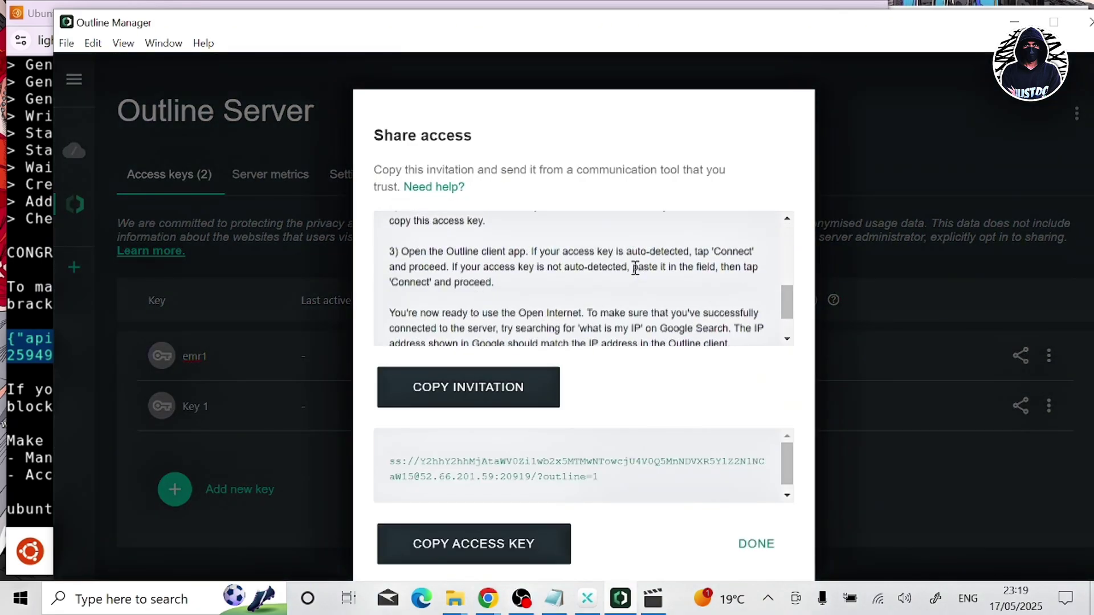
{"action": "left_click", "coordinate": [786, 477]}
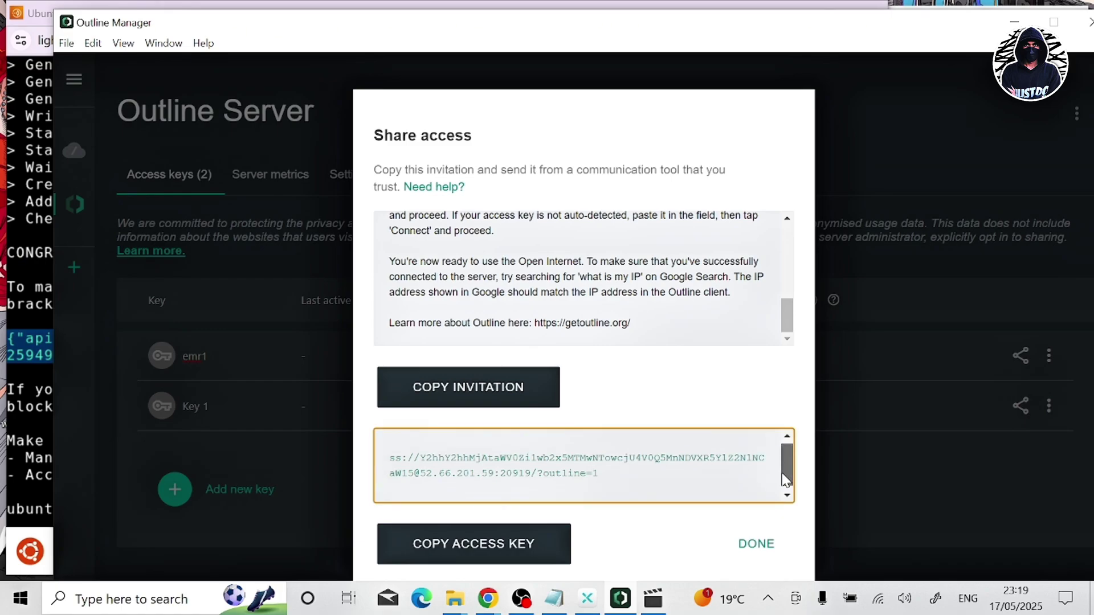
{"action": "left_click", "coordinate": [603, 479]}
{"action": "type", "text": "#emr1"}
{"action": "left_click", "coordinate": [501, 556]}
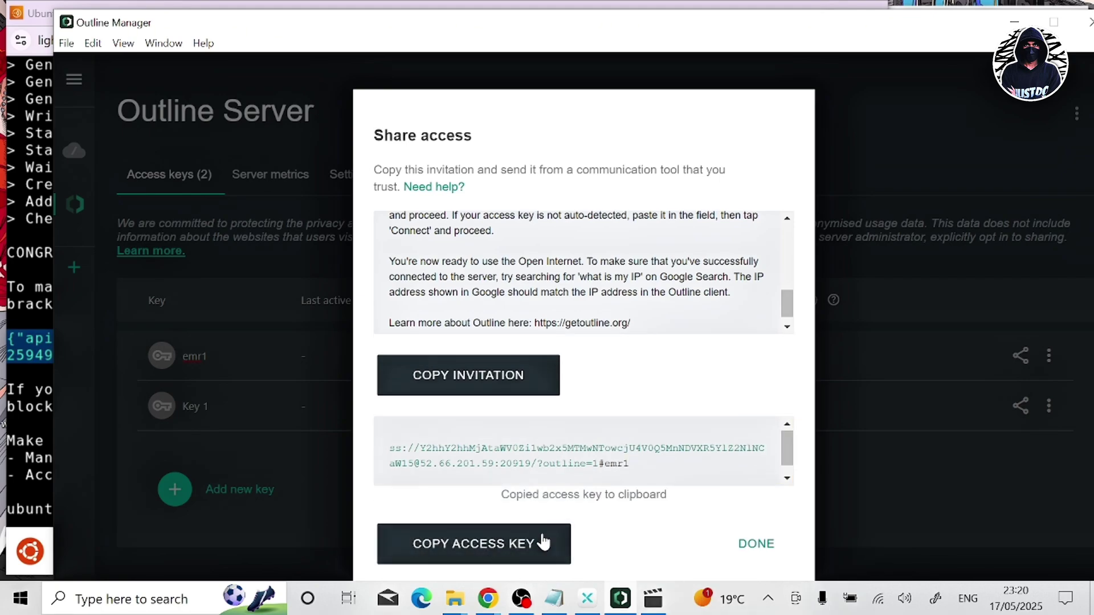
{"action": "left_click", "coordinate": [753, 548]}
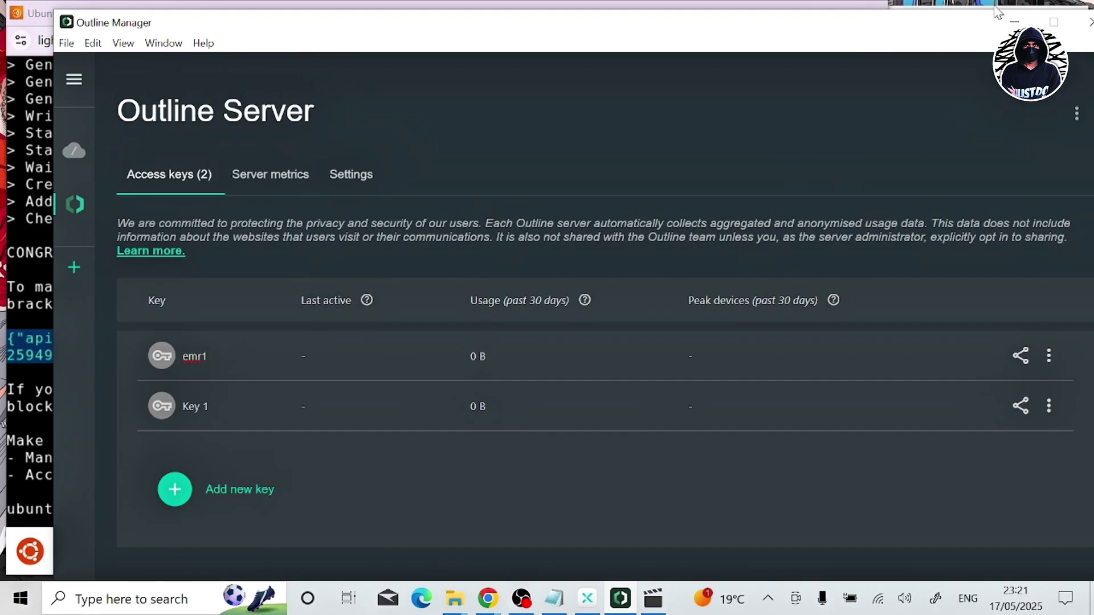
Clear the open windows off the desktop and run the Outline-Client installer as administrator
{"action": "left_click", "coordinate": [1014, 22]}
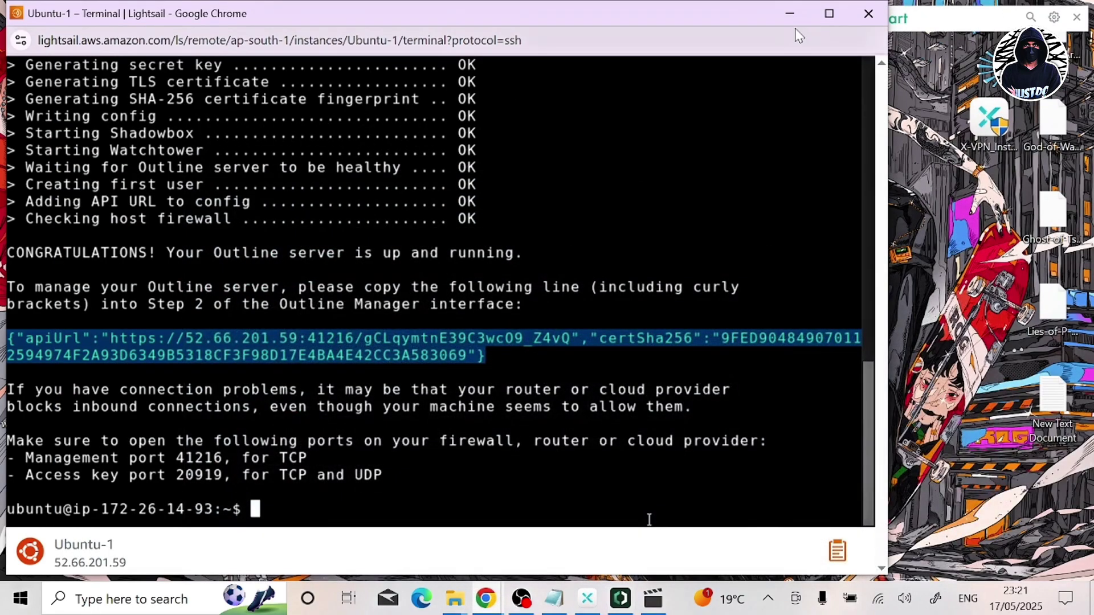
{"action": "left_click", "coordinate": [789, 13]}
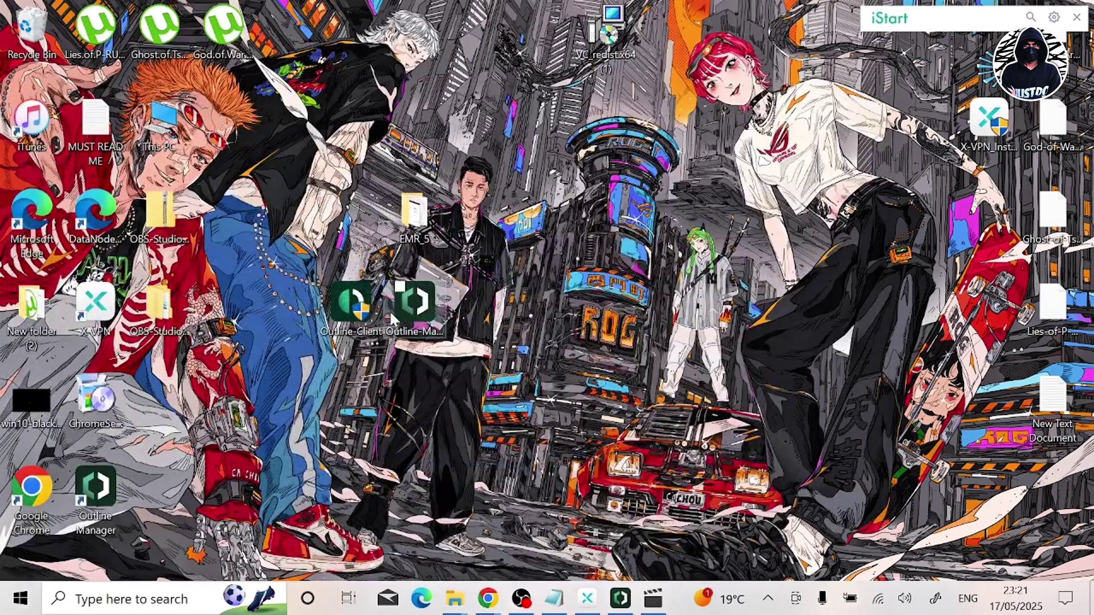
{"action": "right_click", "coordinate": [349, 308]}
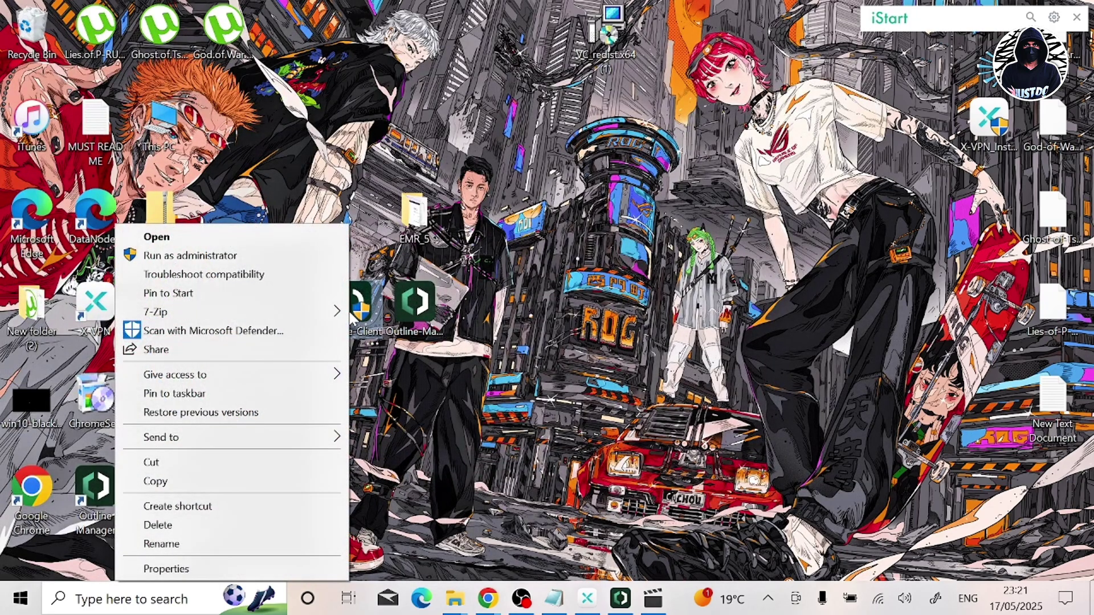
{"action": "left_click", "coordinate": [309, 252]}
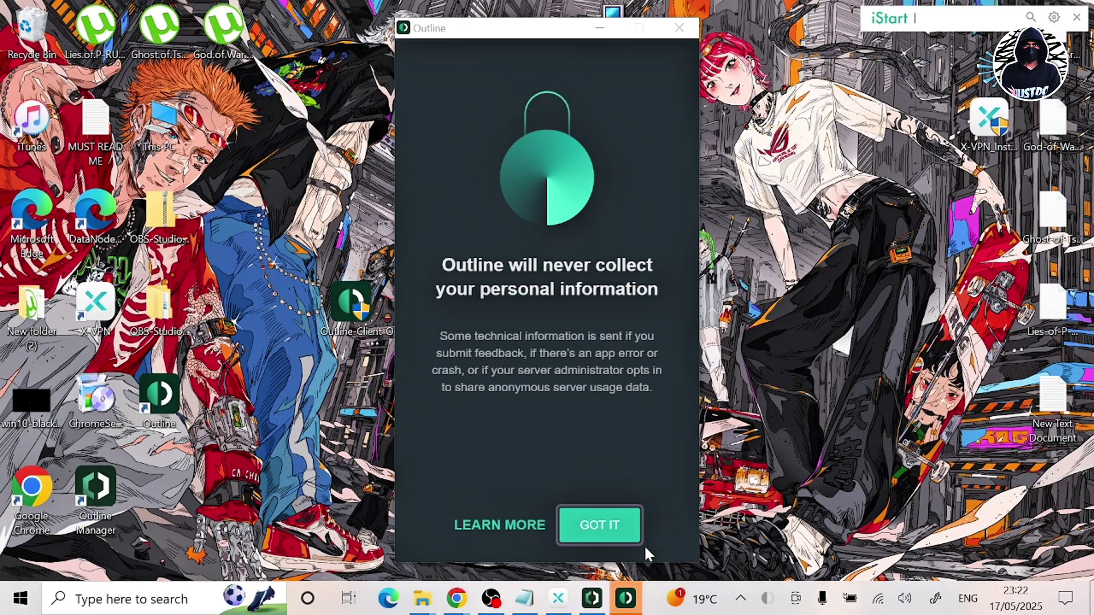
Accept the Outline client's privacy notice, add the server with the copied access key and connect to it
{"action": "left_click", "coordinate": [589, 535]}
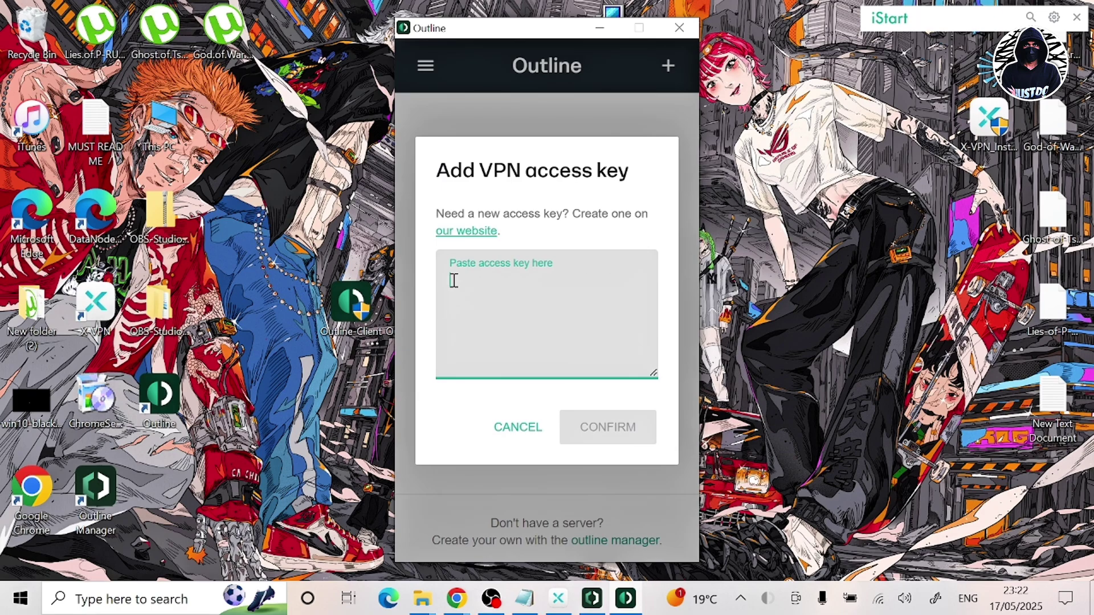
{"action": "key", "text": "ctrl+v"}
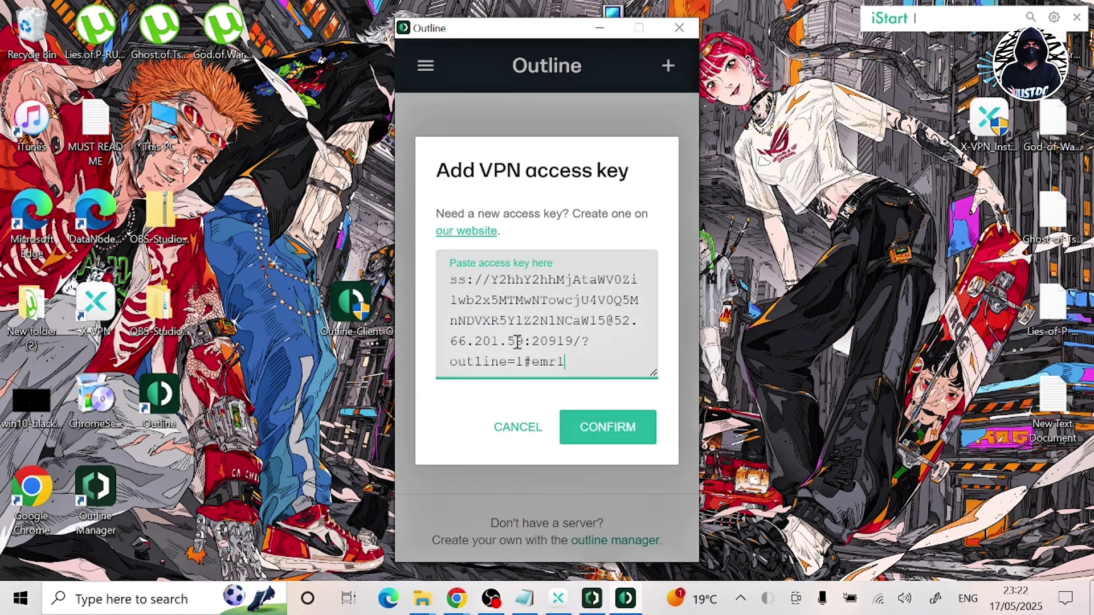
{"action": "left_click", "coordinate": [581, 436]}
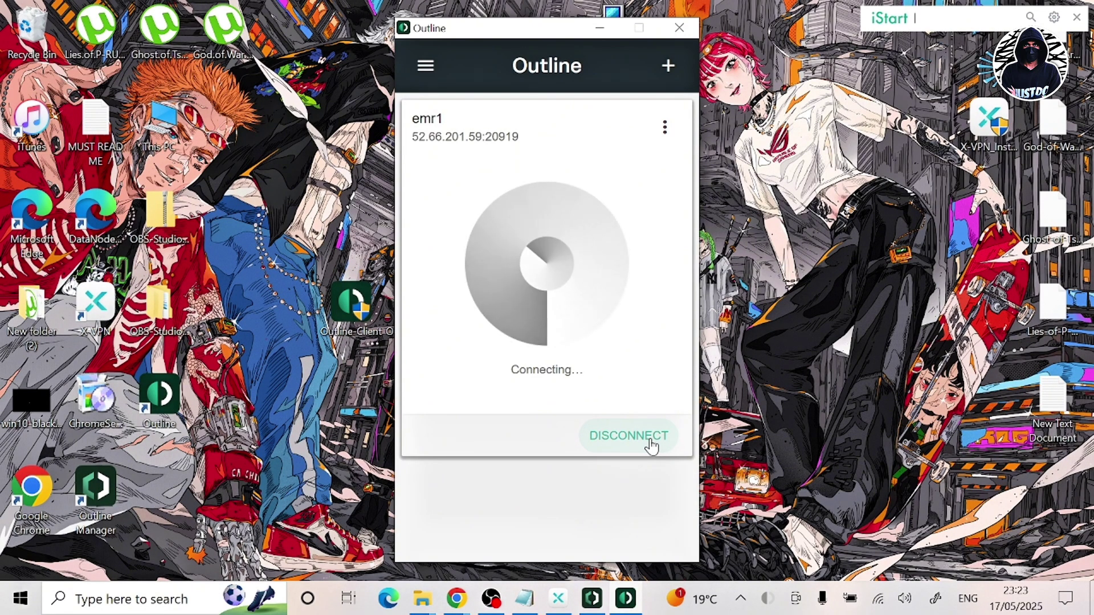
Refresh the desktop, then dismiss the protection tip and cancel the repeated access key prompt in the Outline client
{"action": "right_click", "coordinate": [811, 222]}
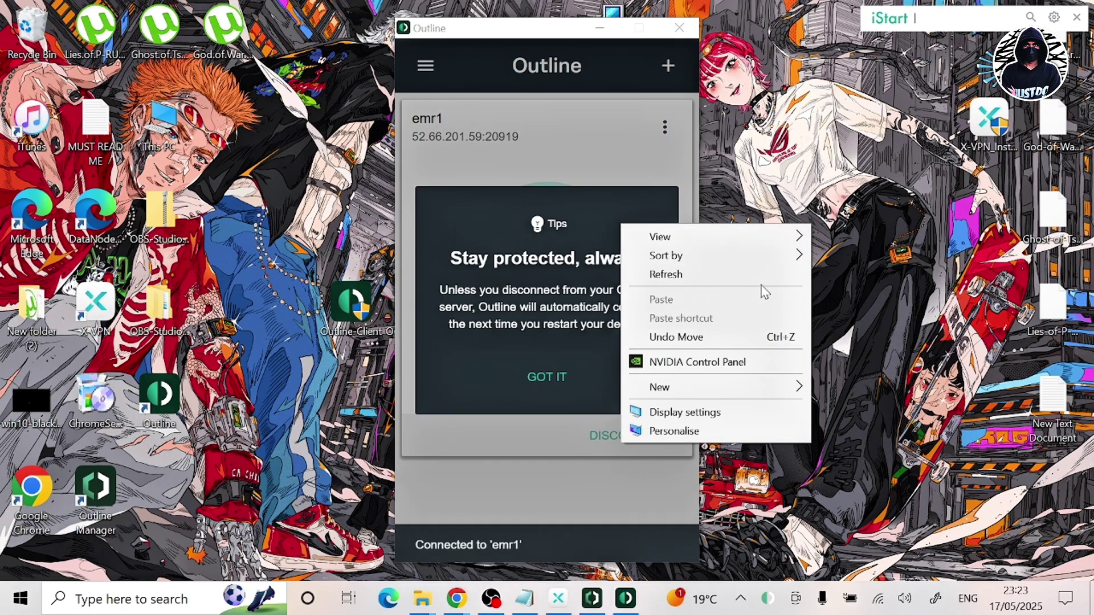
{"action": "left_click", "coordinate": [756, 279]}
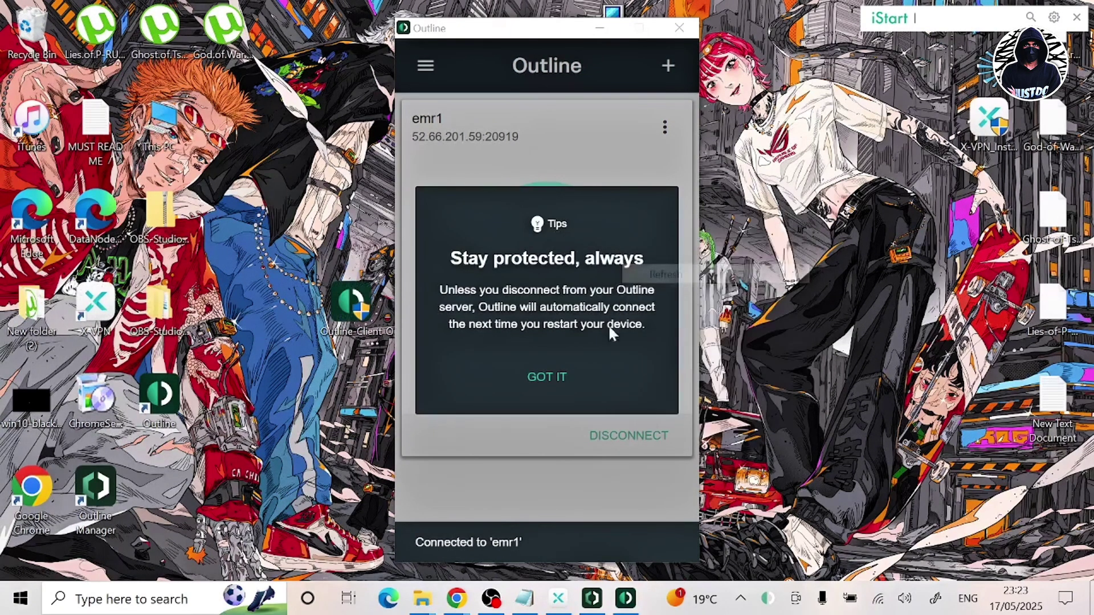
{"action": "left_click", "coordinate": [551, 405]}
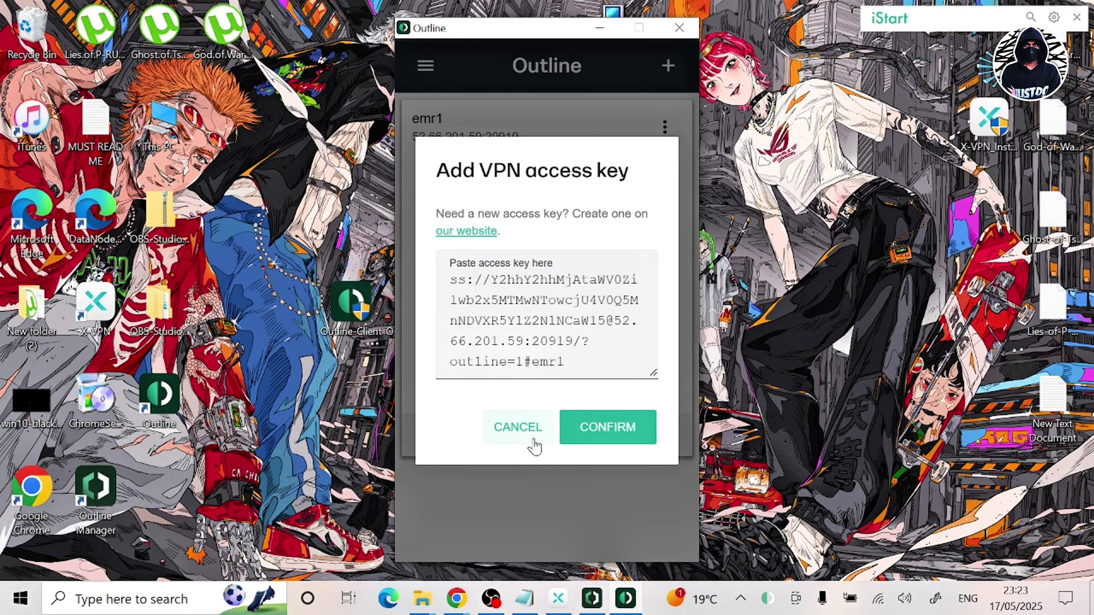
{"action": "left_click", "coordinate": [533, 441]}
{"action": "left_click", "coordinate": [566, 389]}
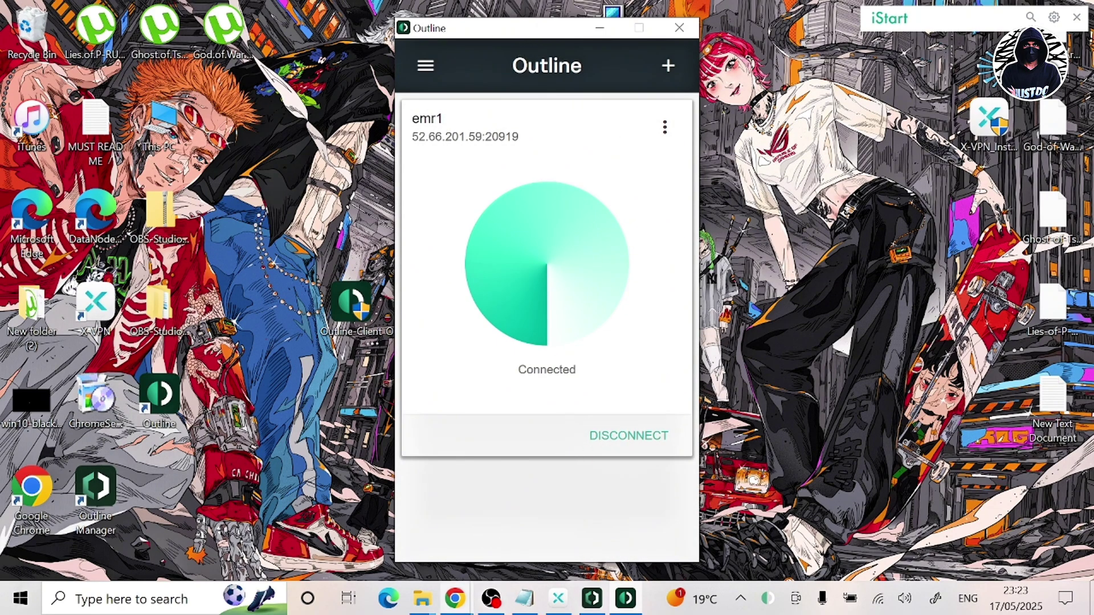
Switch to Google Chrome, open facebook.com in a new tab and block its notification request
{"action": "mouse_move", "coordinate": [455, 598]}
{"action": "left_click", "coordinate": [376, 518]}
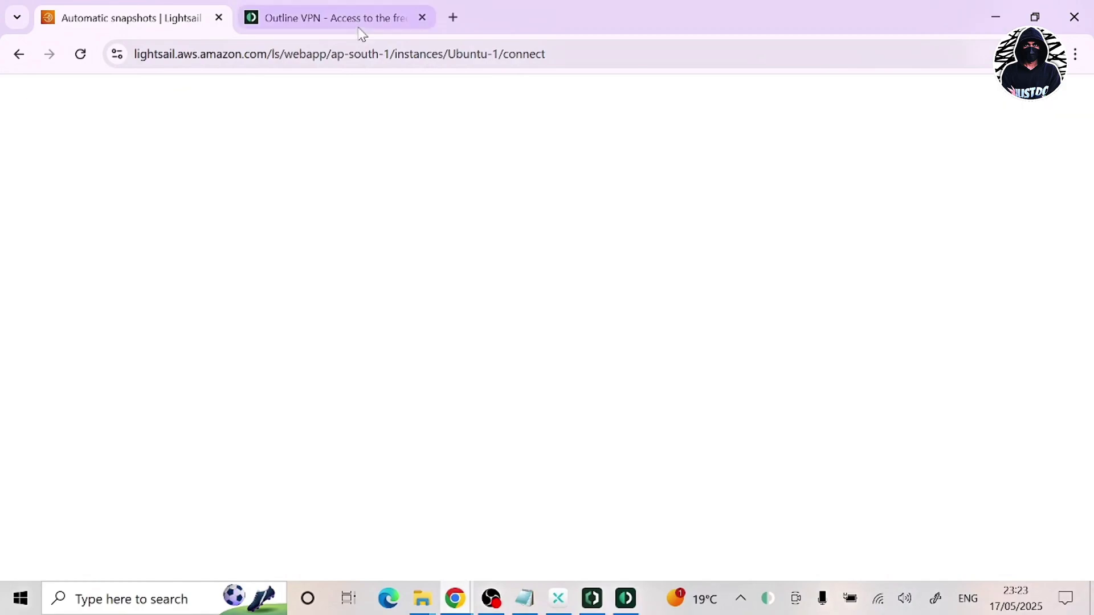
{"action": "left_click", "coordinate": [449, 16]}
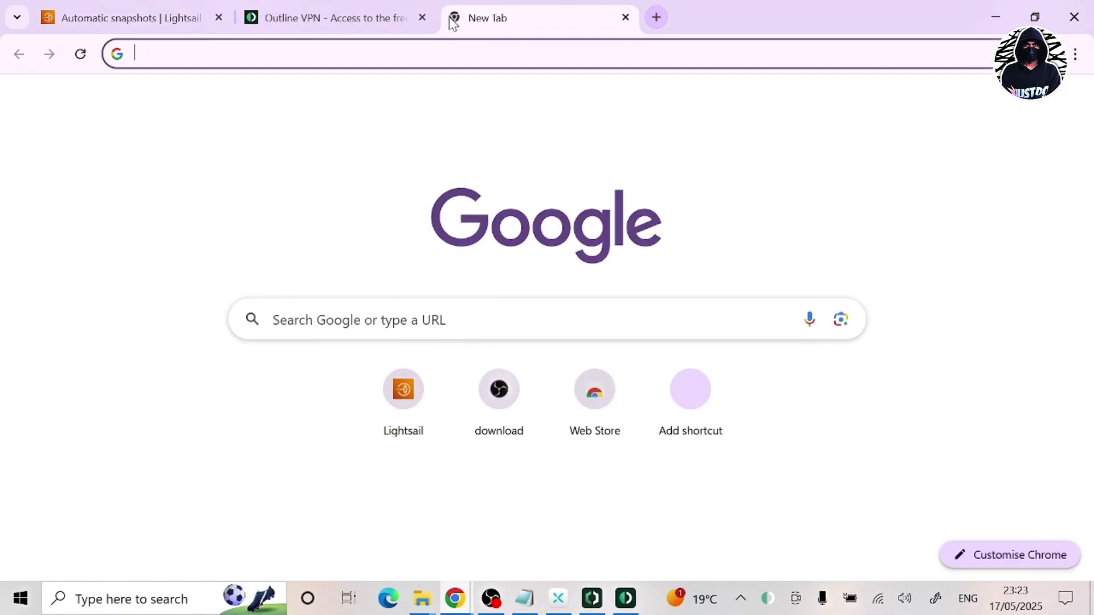
{"action": "left_click", "coordinate": [325, 326]}
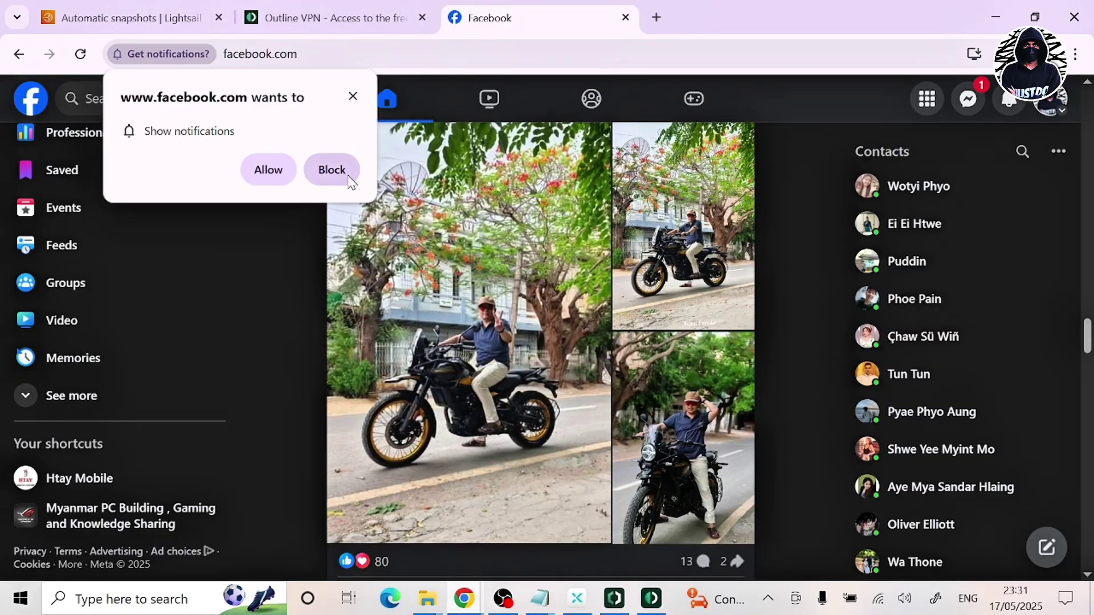
{"action": "left_click", "coordinate": [332, 170]}
Browse the Facebook news feed and open the Video section to test loading over the VPN
{"action": "scroll", "coordinate": [474, 358], "scroll_direction": "down", "scroll_amount": 9}
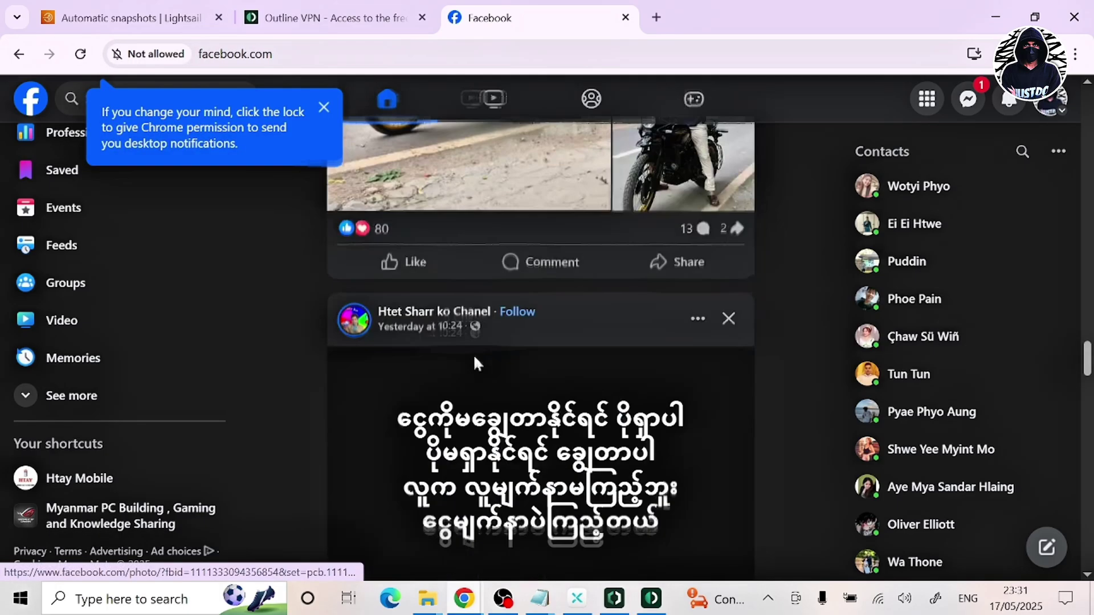
{"action": "scroll", "coordinate": [474, 360], "scroll_direction": "up", "scroll_amount": 10}
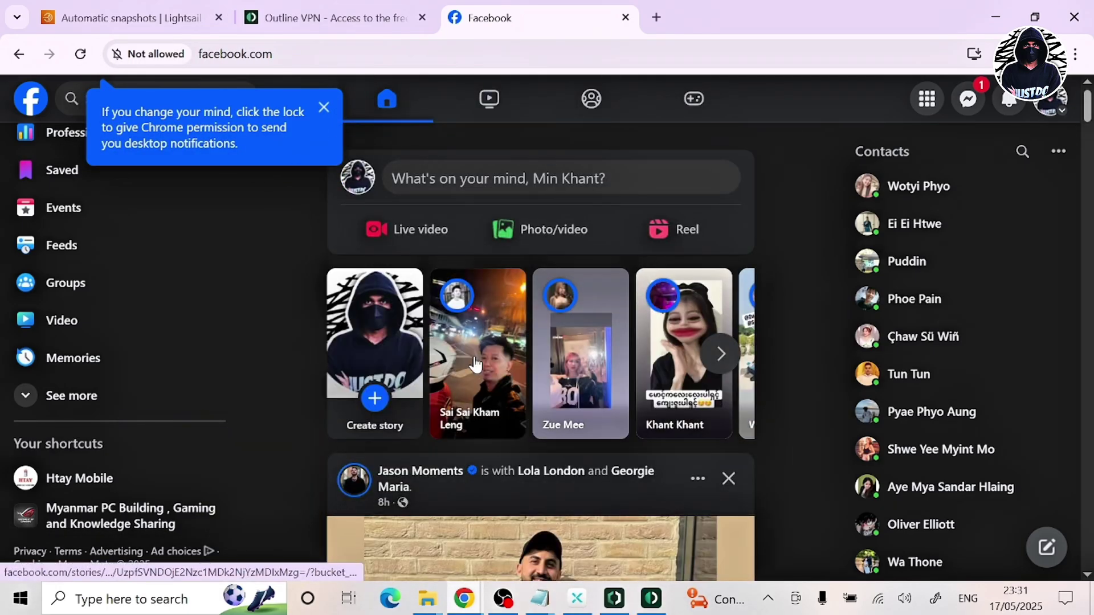
{"action": "scroll", "coordinate": [474, 360], "scroll_direction": "down", "scroll_amount": 3}
{"action": "scroll", "coordinate": [473, 363], "scroll_direction": "down", "scroll_amount": 12}
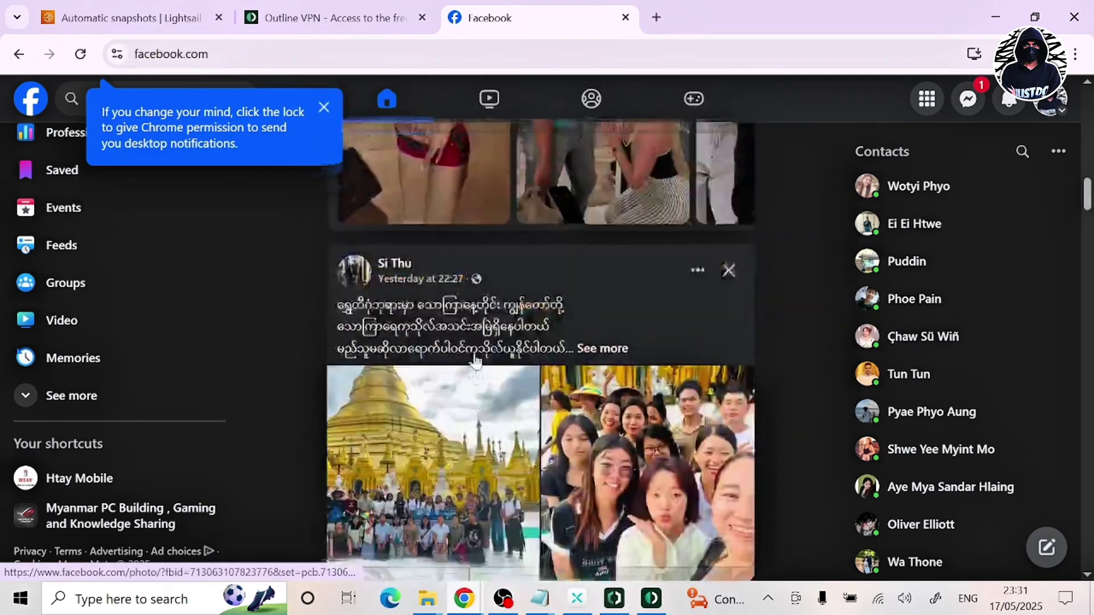
{"action": "scroll", "coordinate": [478, 364], "scroll_direction": "down", "scroll_amount": 15}
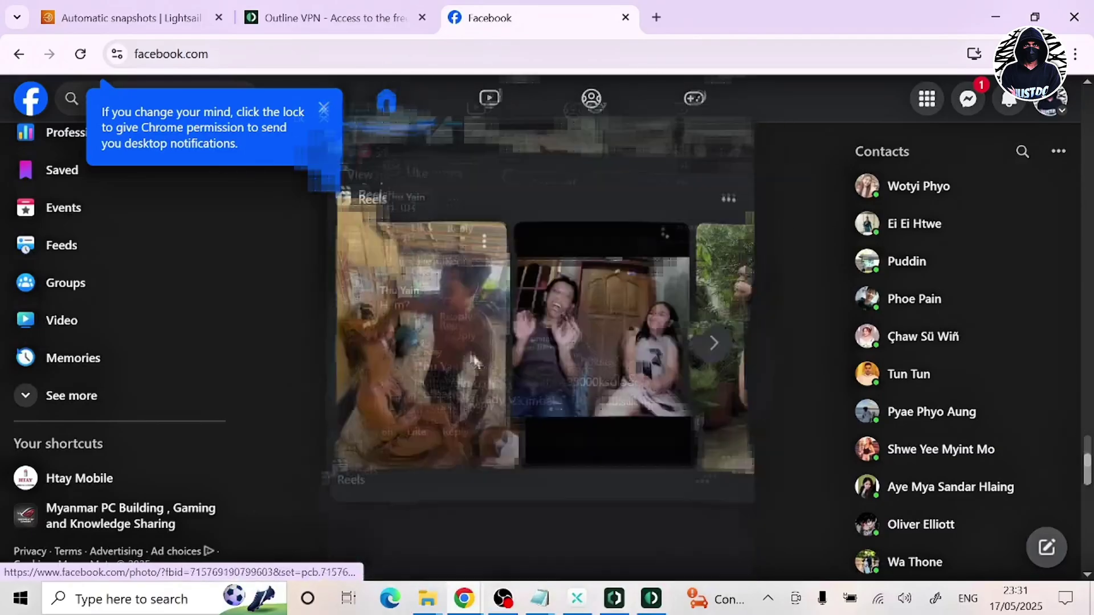
{"action": "scroll", "coordinate": [476, 365], "scroll_direction": "up", "scroll_amount": 5}
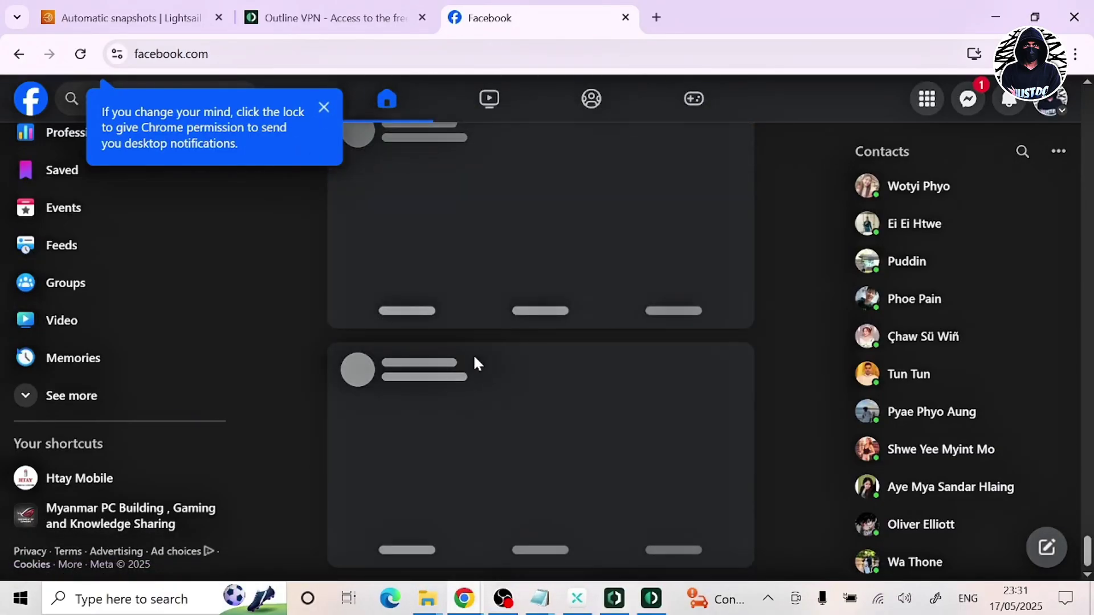
{"action": "scroll", "coordinate": [474, 363], "scroll_direction": "down", "scroll_amount": 5}
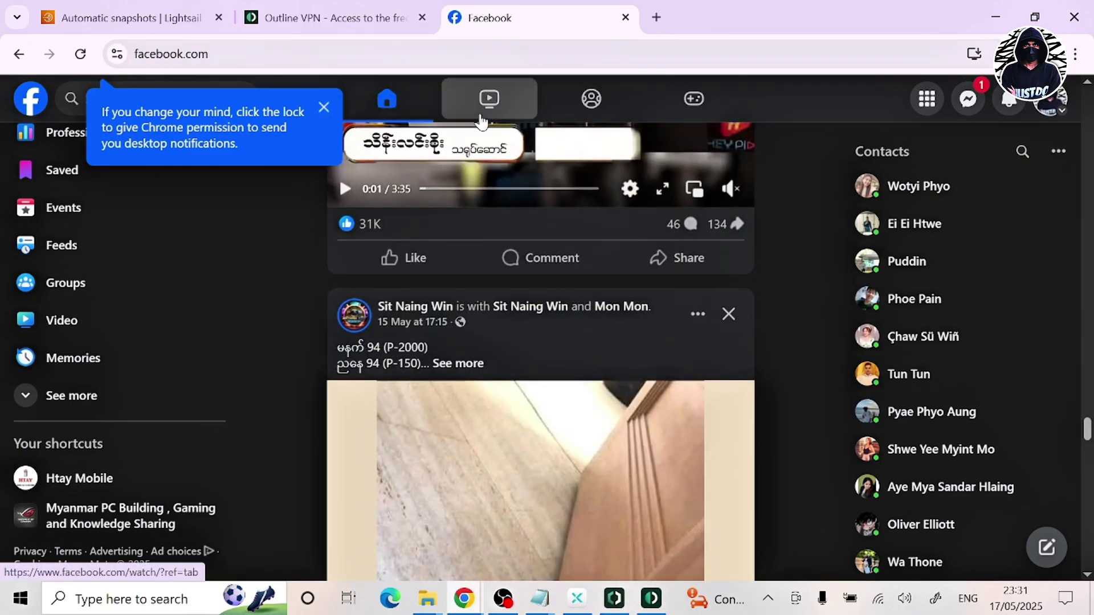
{"action": "left_click", "coordinate": [482, 118]}
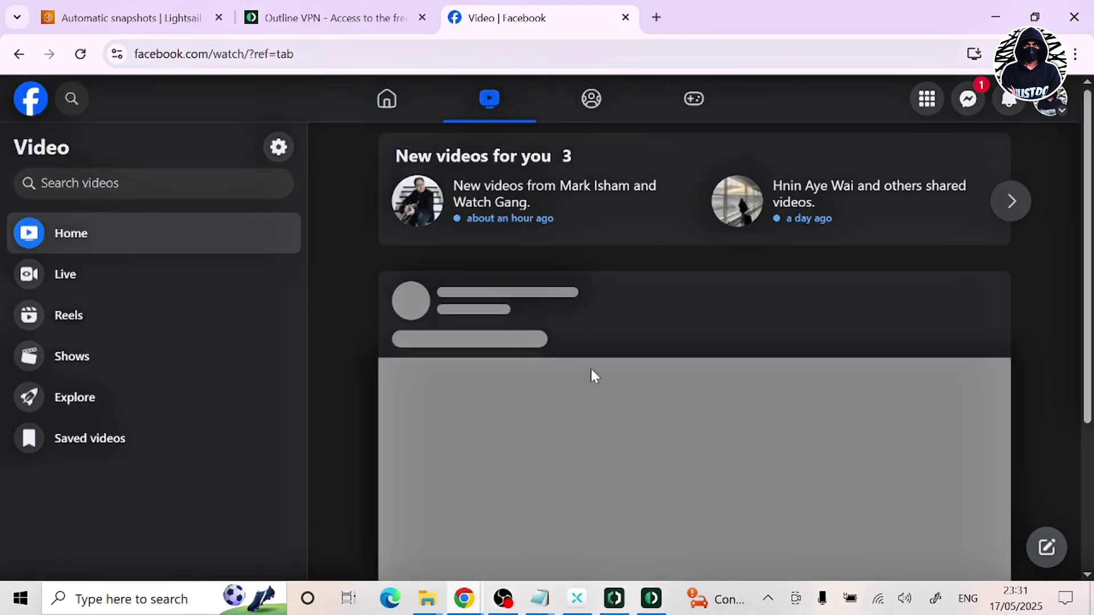
Browse the Facebook Video feed to check how quickly the clips load and play over the VPN
{"action": "scroll", "coordinate": [590, 373], "scroll_direction": "down", "scroll_amount": 2}
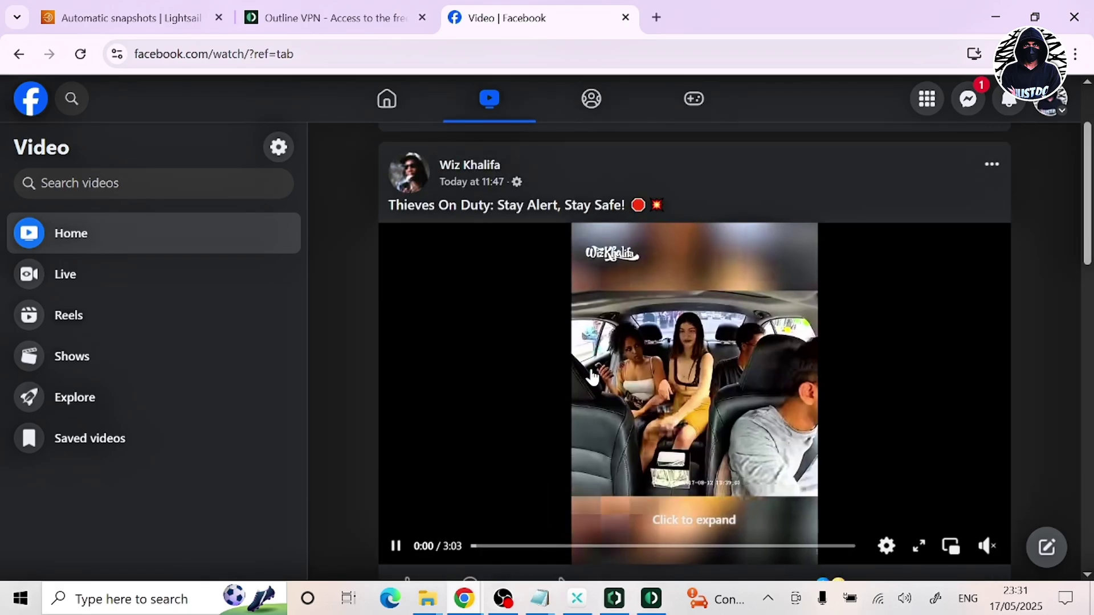
{"action": "scroll", "coordinate": [593, 376], "scroll_direction": "down", "scroll_amount": 10}
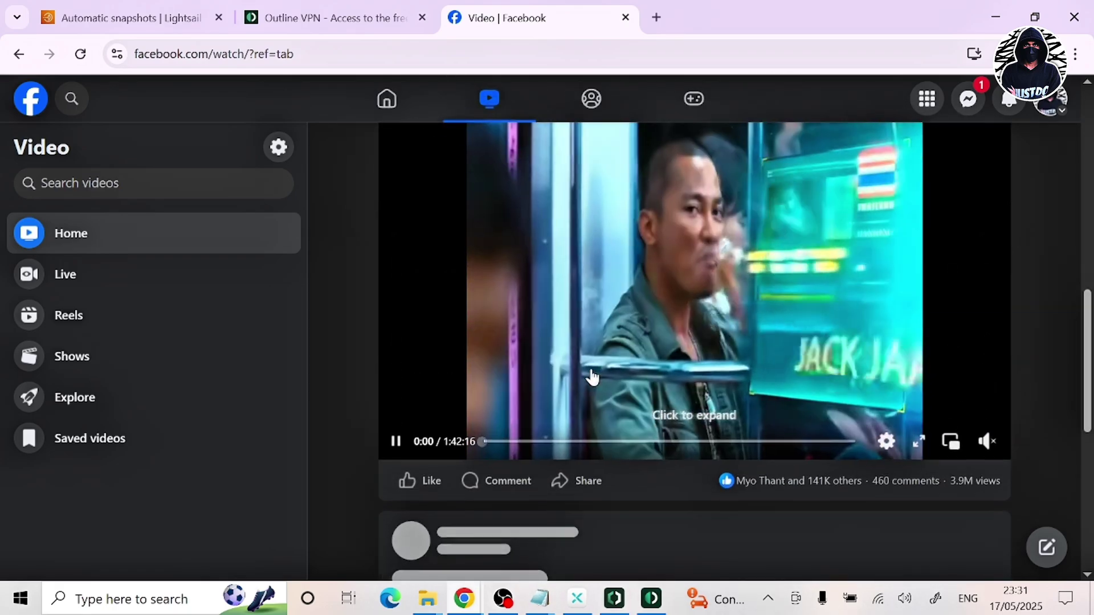
{"action": "scroll", "coordinate": [592, 376], "scroll_direction": "down", "scroll_amount": 3}
{"action": "scroll", "coordinate": [592, 373], "scroll_direction": "down", "scroll_amount": 5}
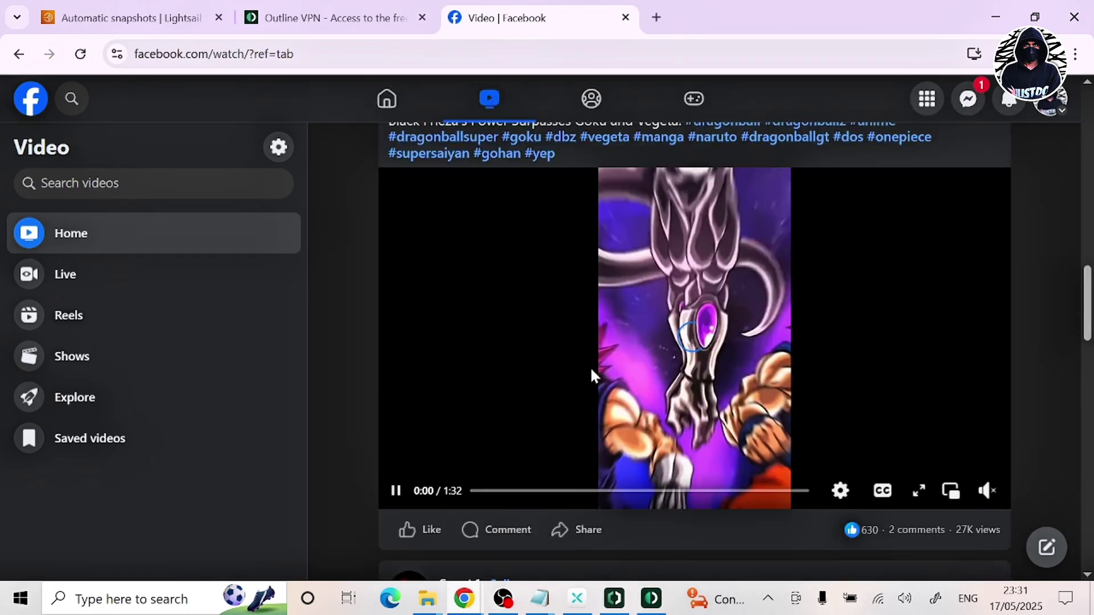
{"action": "scroll", "coordinate": [591, 373], "scroll_direction": "down", "scroll_amount": 7}
{"action": "scroll", "coordinate": [591, 376], "scroll_direction": "down", "scroll_amount": 3}
{"action": "scroll", "coordinate": [592, 373], "scroll_direction": "down", "scroll_amount": 8}
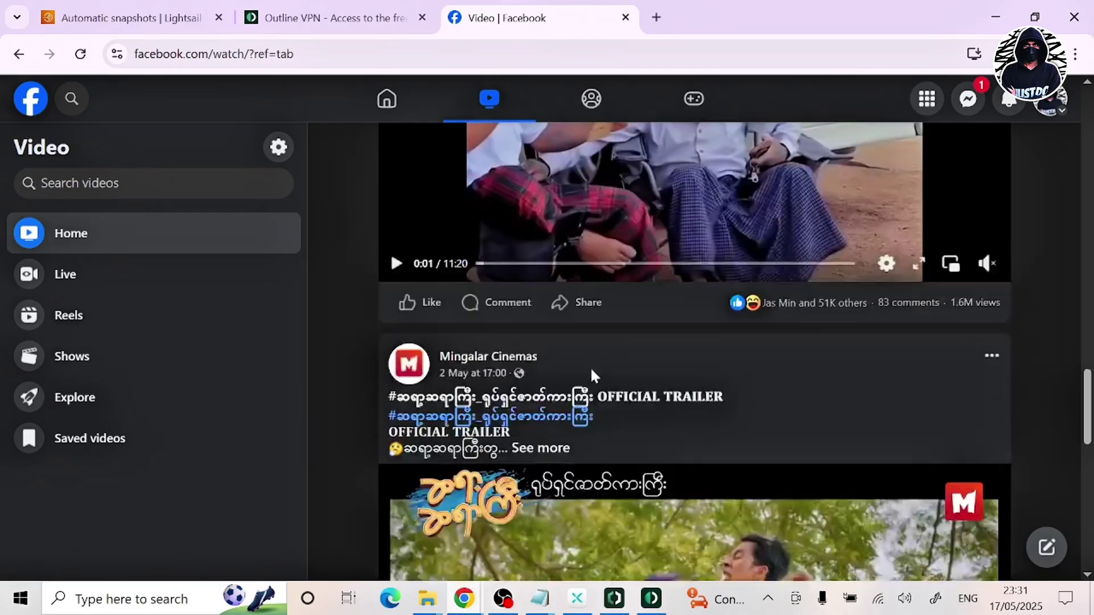
{"action": "scroll", "coordinate": [591, 376], "scroll_direction": "up", "scroll_amount": 1}
{"action": "scroll", "coordinate": [591, 375], "scroll_direction": "down", "scroll_amount": 7}
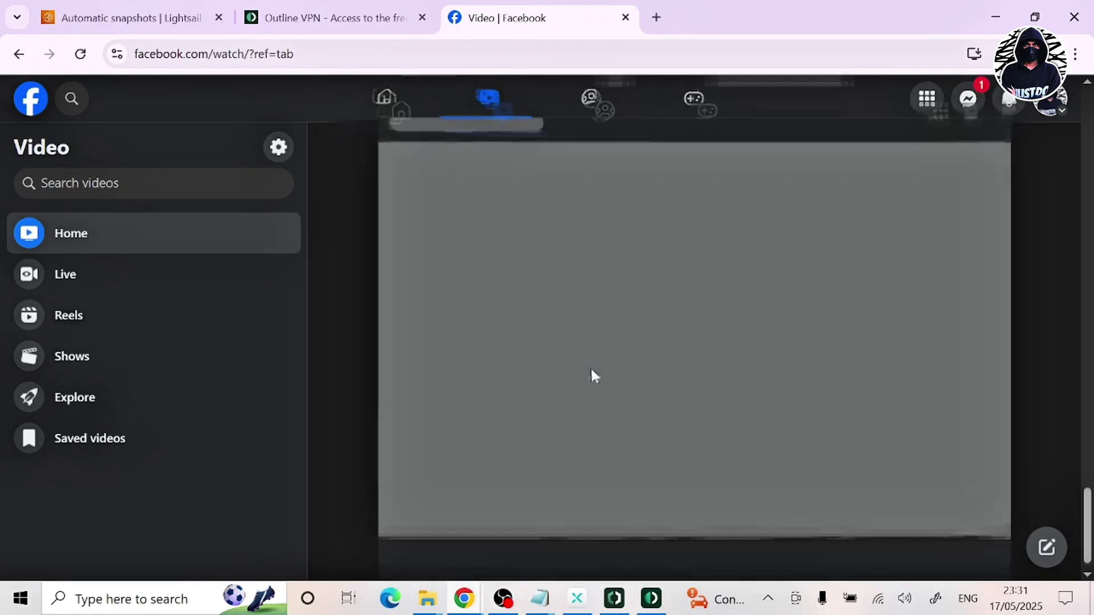
{"action": "scroll", "coordinate": [591, 376], "scroll_direction": "down", "scroll_amount": 8}
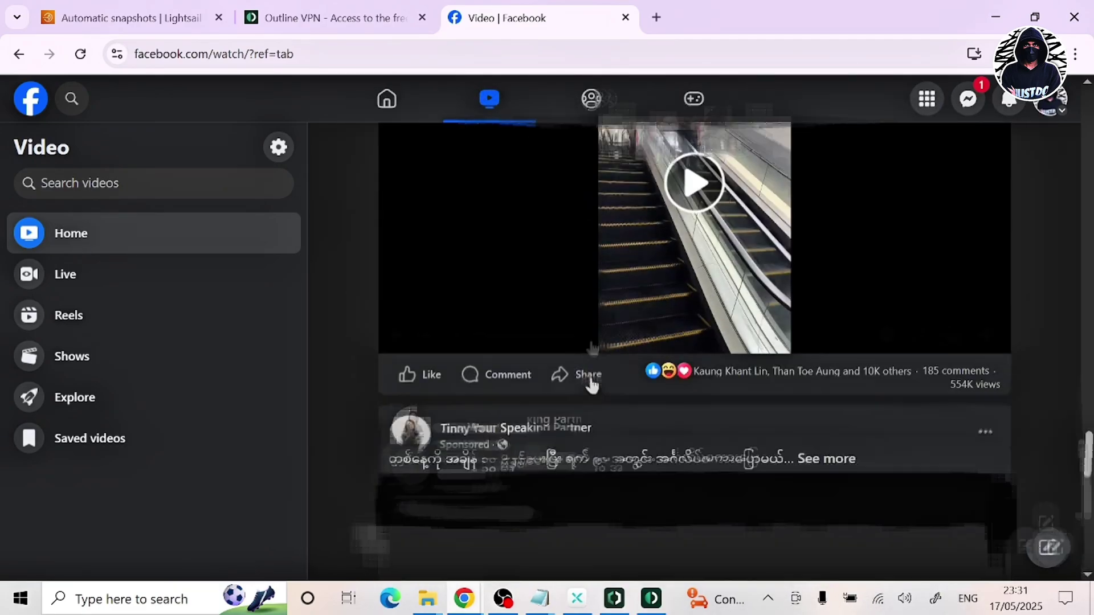
{"action": "scroll", "coordinate": [591, 376], "scroll_direction": "up", "scroll_amount": 3}
{"action": "scroll", "coordinate": [591, 374], "scroll_direction": "down", "scroll_amount": 10}
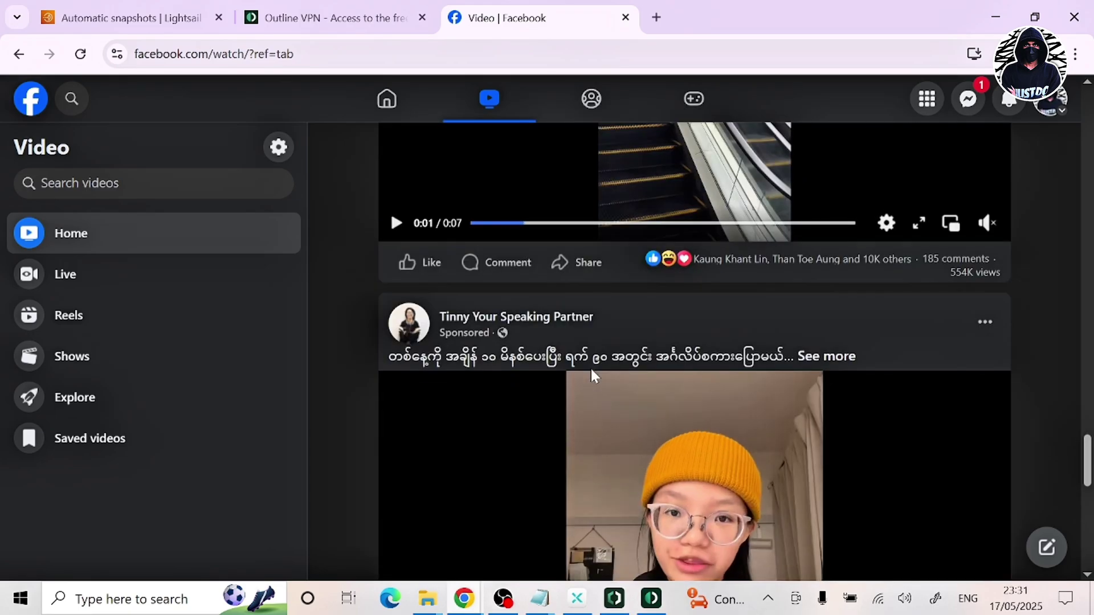
{"action": "scroll", "coordinate": [592, 376], "scroll_direction": "down", "scroll_amount": 9}
{"action": "scroll", "coordinate": [592, 375], "scroll_direction": "up", "scroll_amount": 3}
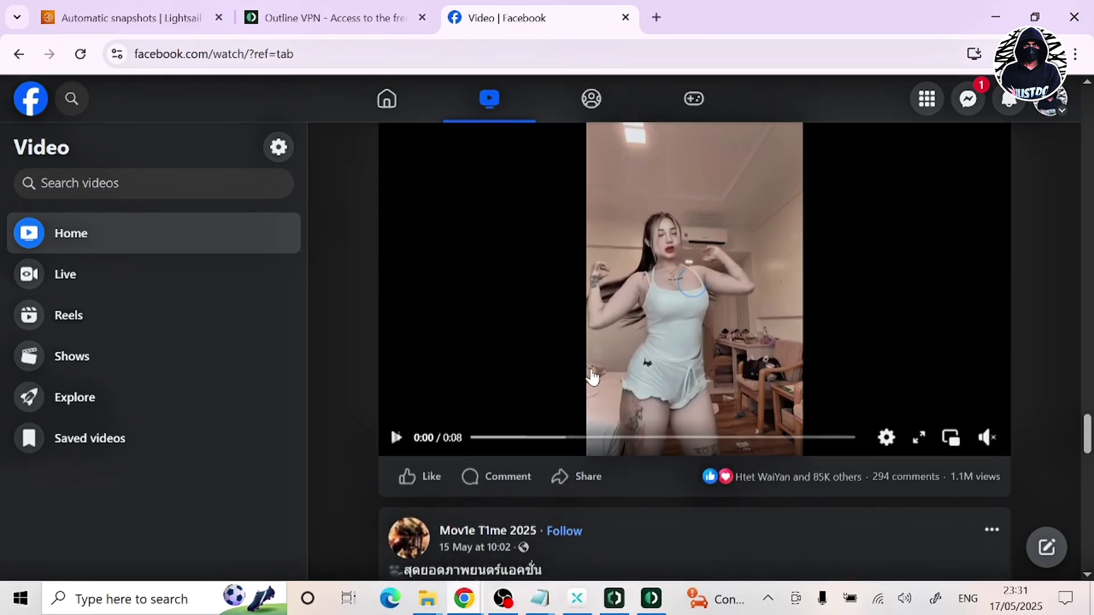
{"action": "scroll", "coordinate": [593, 376], "scroll_direction": "down", "scroll_amount": 8}
{"action": "scroll", "coordinate": [591, 374], "scroll_direction": "up", "scroll_amount": 2}
{"action": "scroll", "coordinate": [592, 374], "scroll_direction": "down", "scroll_amount": 10}
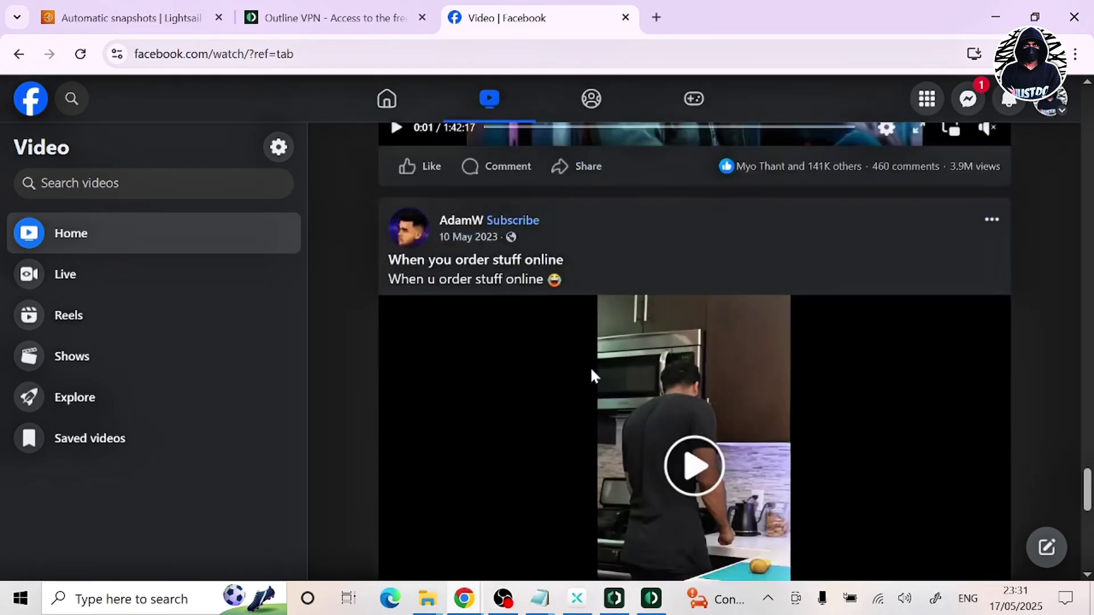
{"action": "scroll", "coordinate": [591, 374], "scroll_direction": "up", "scroll_amount": 2}
{"action": "scroll", "coordinate": [593, 376], "scroll_direction": "down", "scroll_amount": 9}
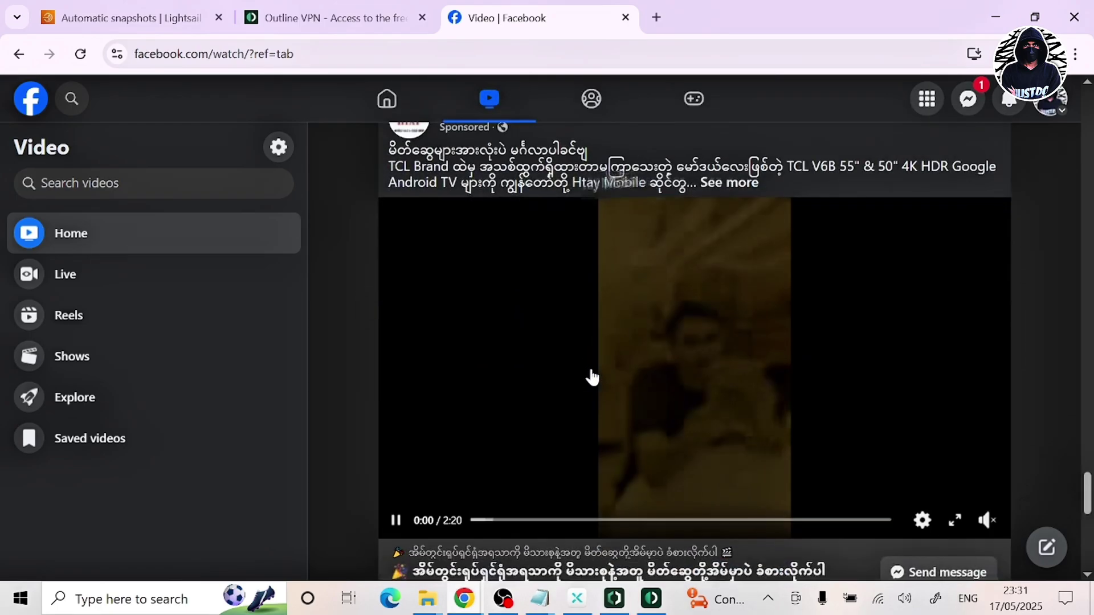
{"action": "scroll", "coordinate": [592, 376], "scroll_direction": "up", "scroll_amount": 3}
{"action": "scroll", "coordinate": [593, 376], "scroll_direction": "down", "scroll_amount": 10}
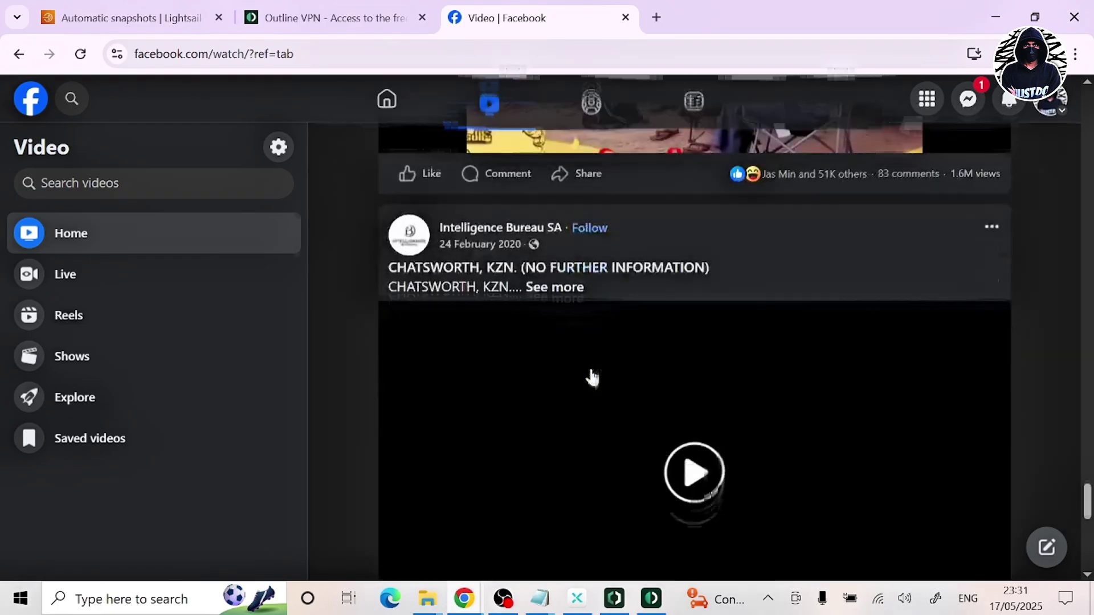
{"action": "scroll", "coordinate": [592, 376], "scroll_direction": "up", "scroll_amount": 4}
{"action": "scroll", "coordinate": [592, 376], "scroll_direction": "up", "scroll_amount": 1}
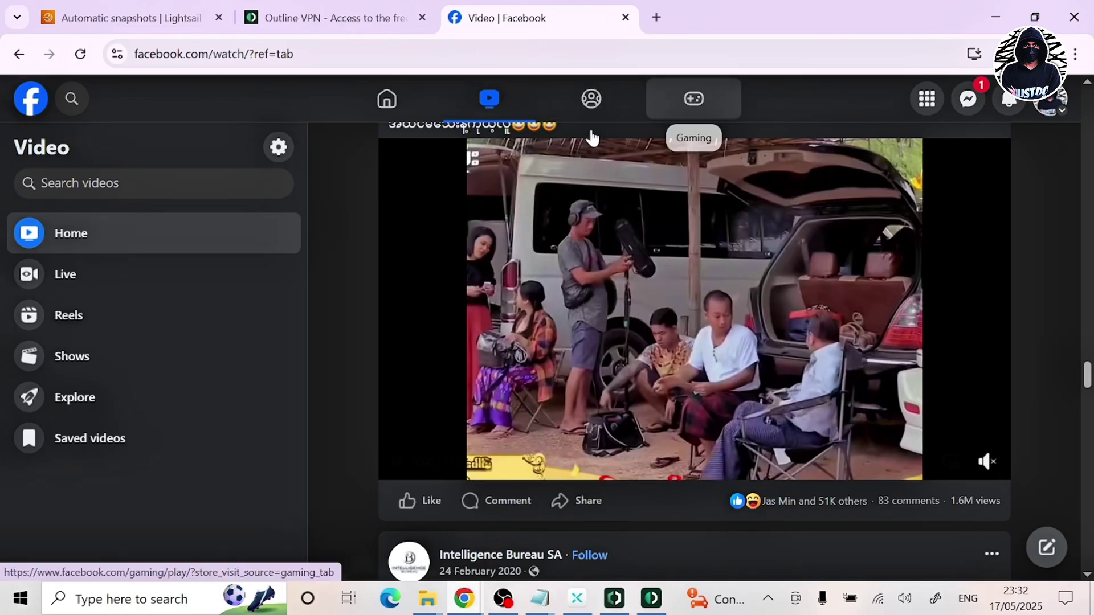
Search Google for a speed test in a new tab and open the Speedtest by Ookla site
{"action": "key", "text": "ctrl+t"}
{"action": "left_click", "coordinate": [342, 330]}
{"action": "type", "text": "sp"}
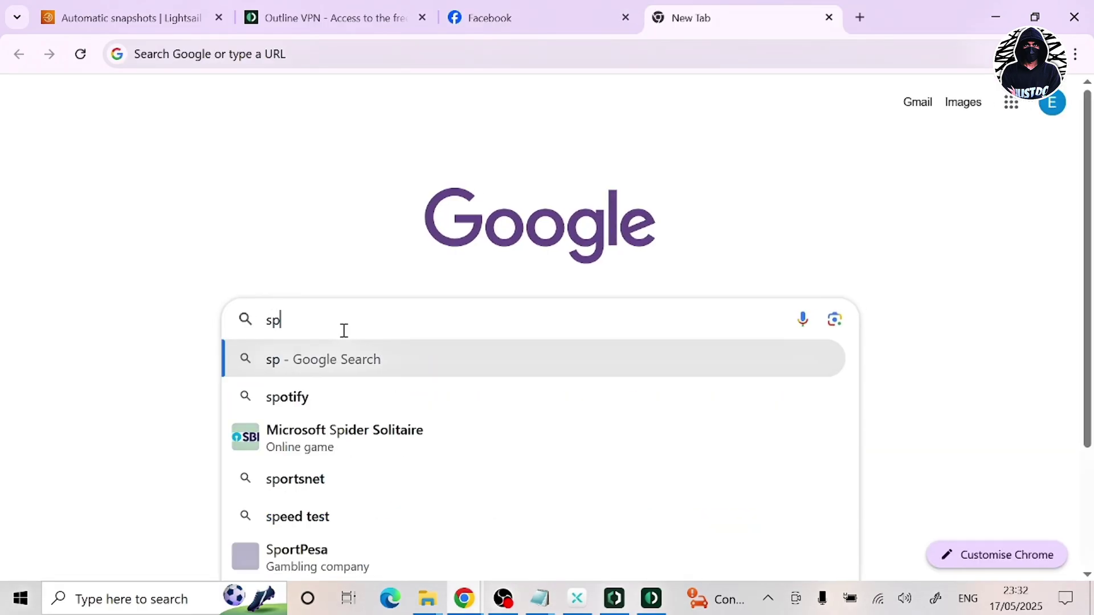
{"action": "type", "text": "ee"}
{"action": "key", "text": "Return"}
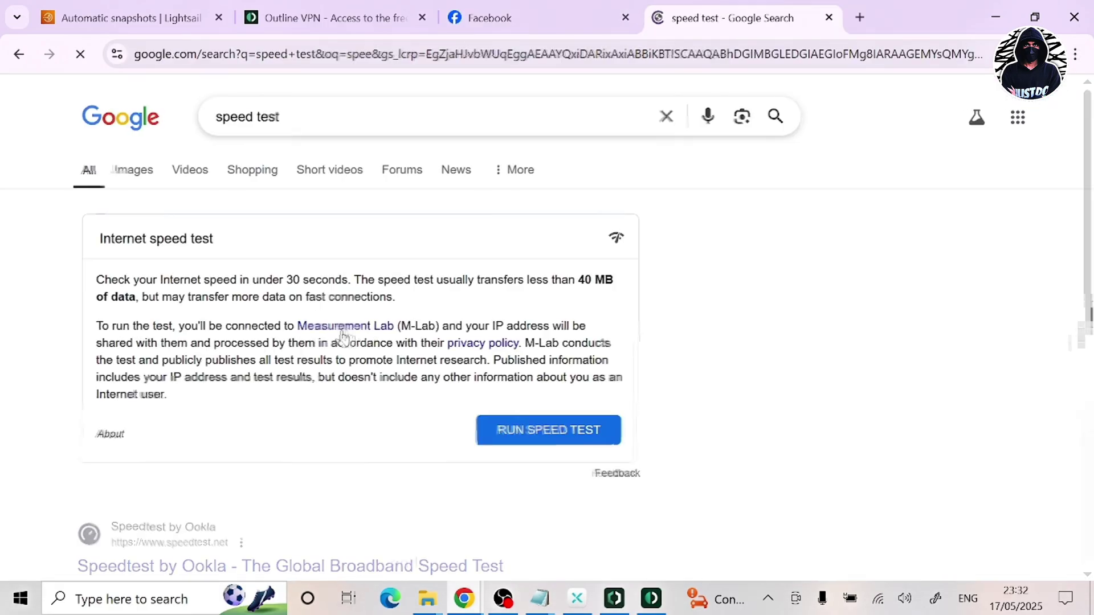
{"action": "scroll", "coordinate": [326, 343], "scroll_direction": "down", "scroll_amount": 4}
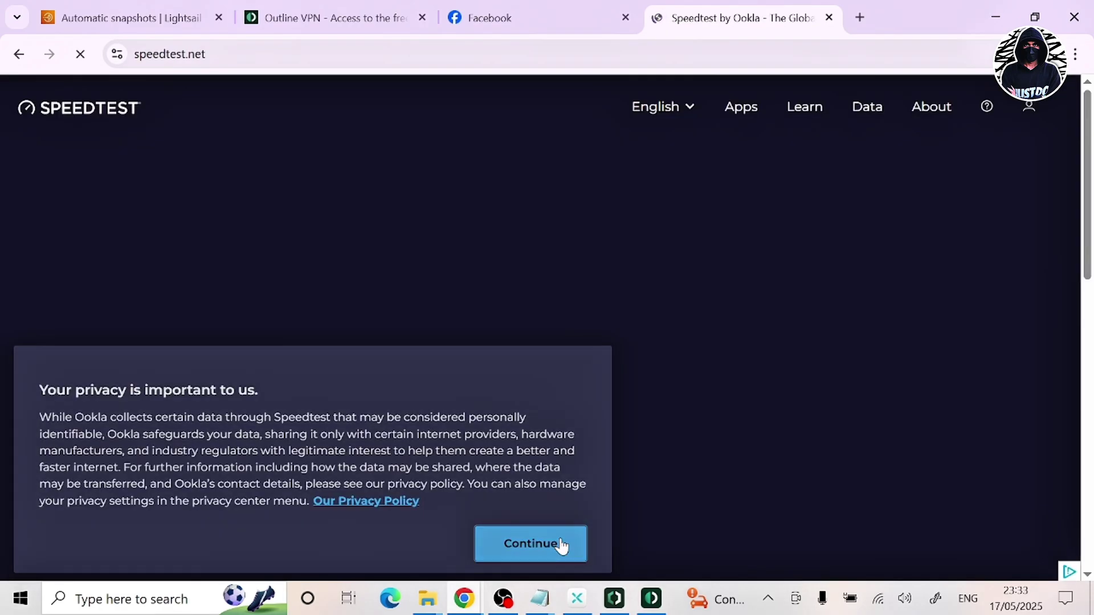
Continue past the Speedtest privacy notice and run a speed test of the VPN connection through to its result
{"action": "left_click", "coordinate": [557, 541]}
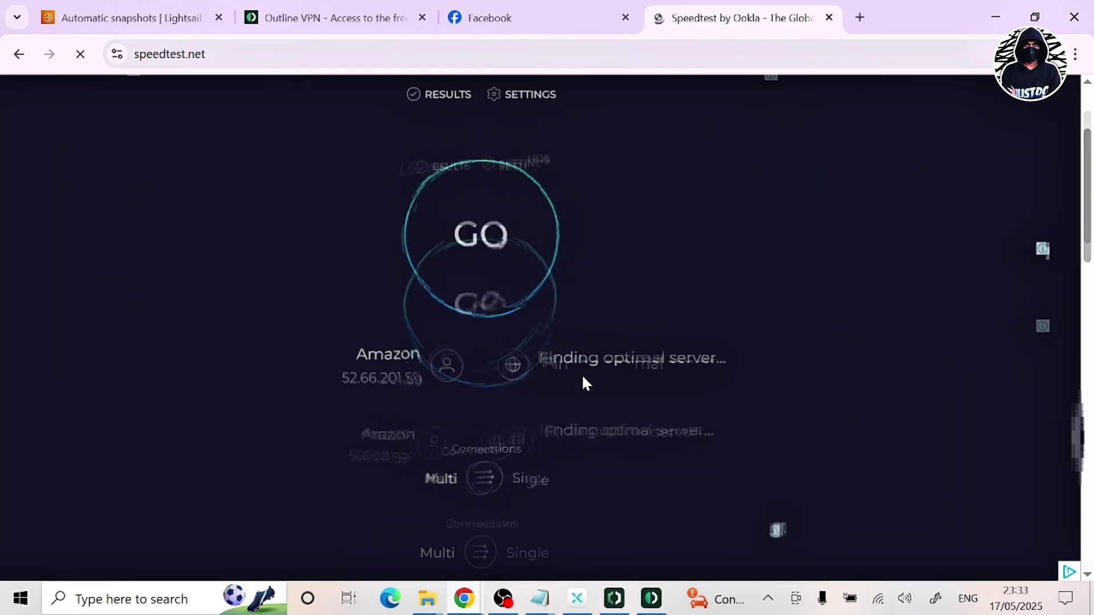
{"action": "left_click", "coordinate": [492, 283]}
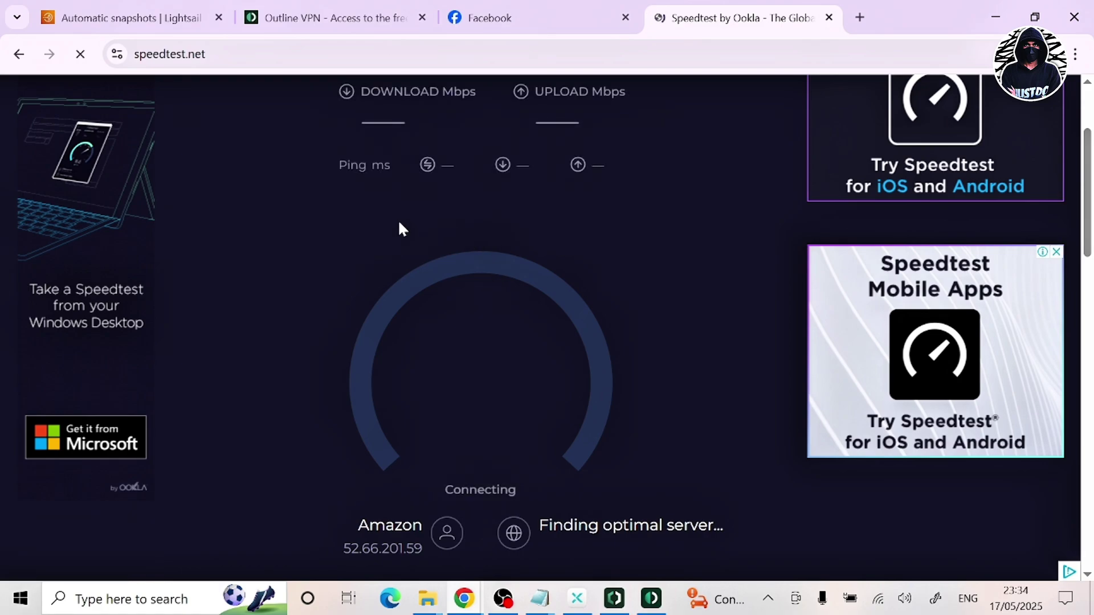
{"action": "scroll", "coordinate": [397, 220], "scroll_direction": "up", "scroll_amount": 2}
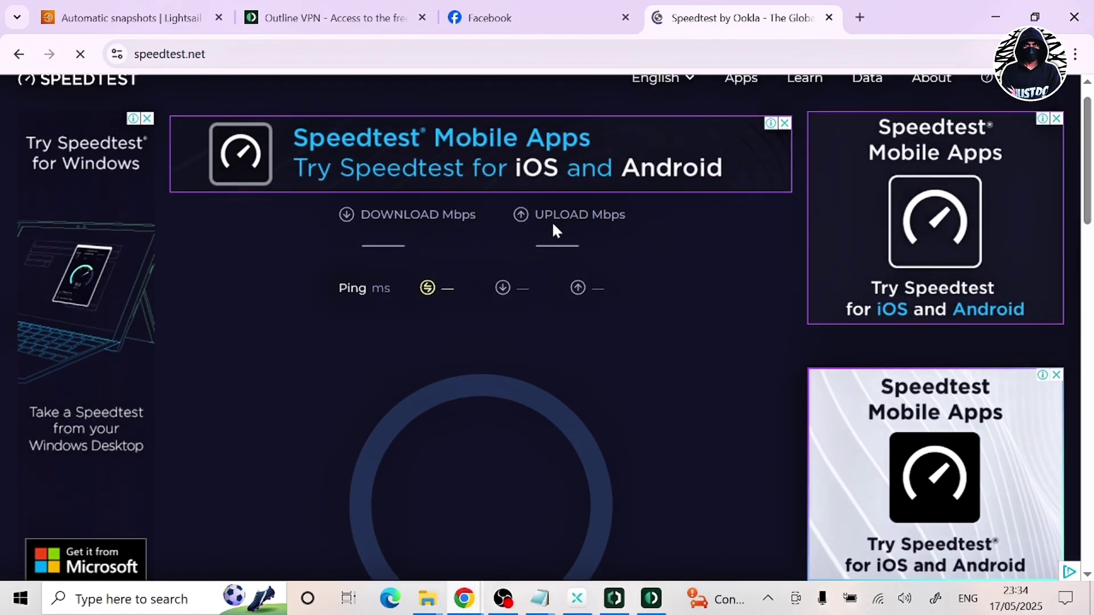
{"action": "scroll", "coordinate": [521, 326], "scroll_direction": "down", "scroll_amount": 10}
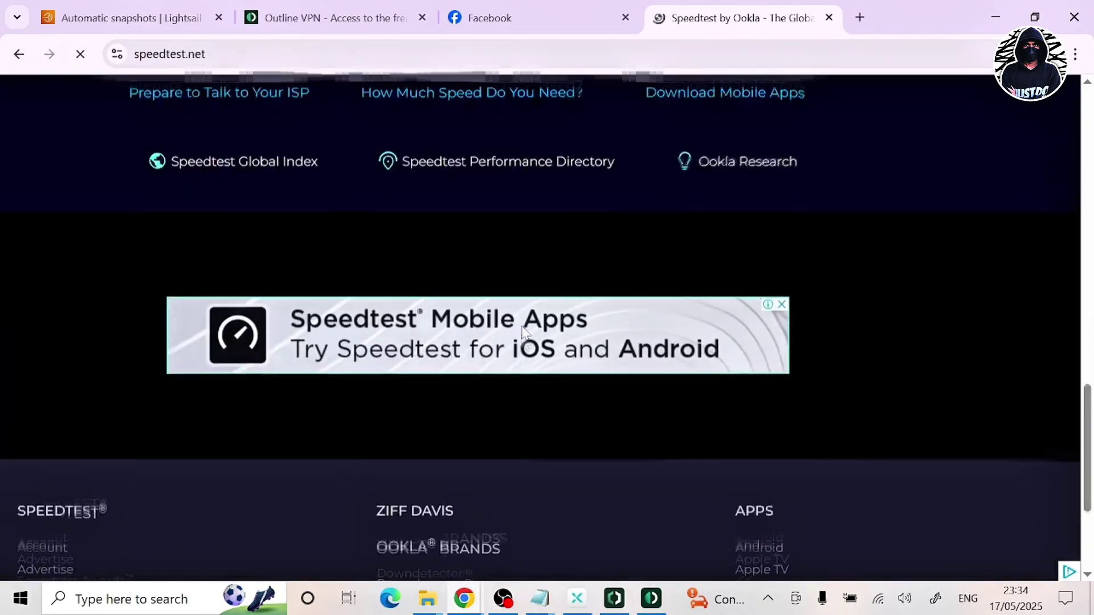
{"action": "scroll", "coordinate": [521, 333], "scroll_direction": "up", "scroll_amount": 12}
{"action": "scroll", "coordinate": [521, 329], "scroll_direction": "down", "scroll_amount": 1}
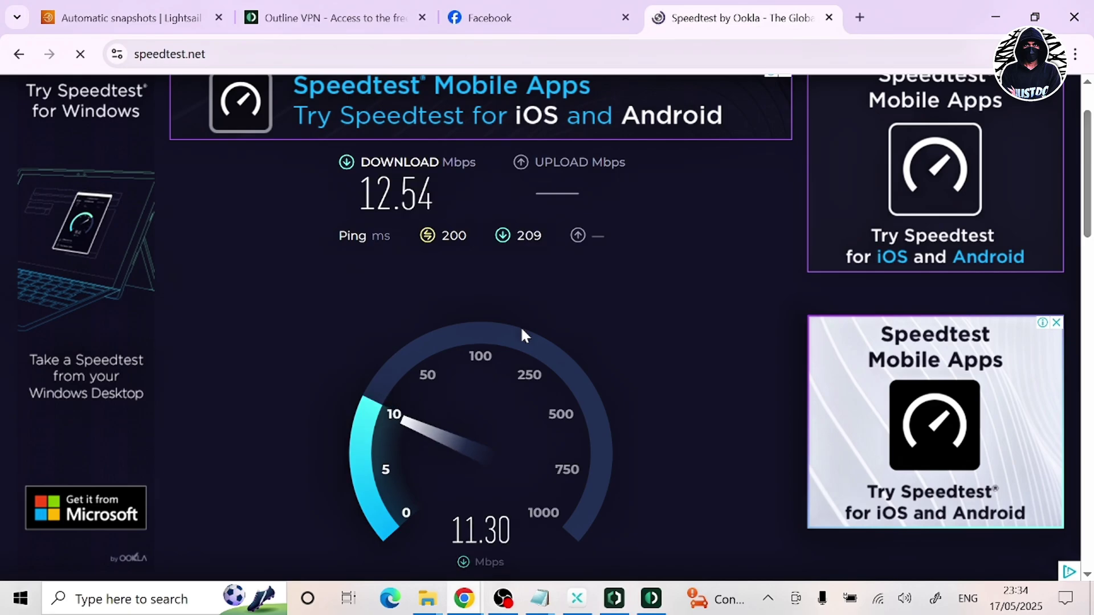
{"action": "scroll", "coordinate": [422, 299], "scroll_direction": "up", "scroll_amount": 1}
{"action": "scroll", "coordinate": [650, 375], "scroll_direction": "down", "scroll_amount": 1}
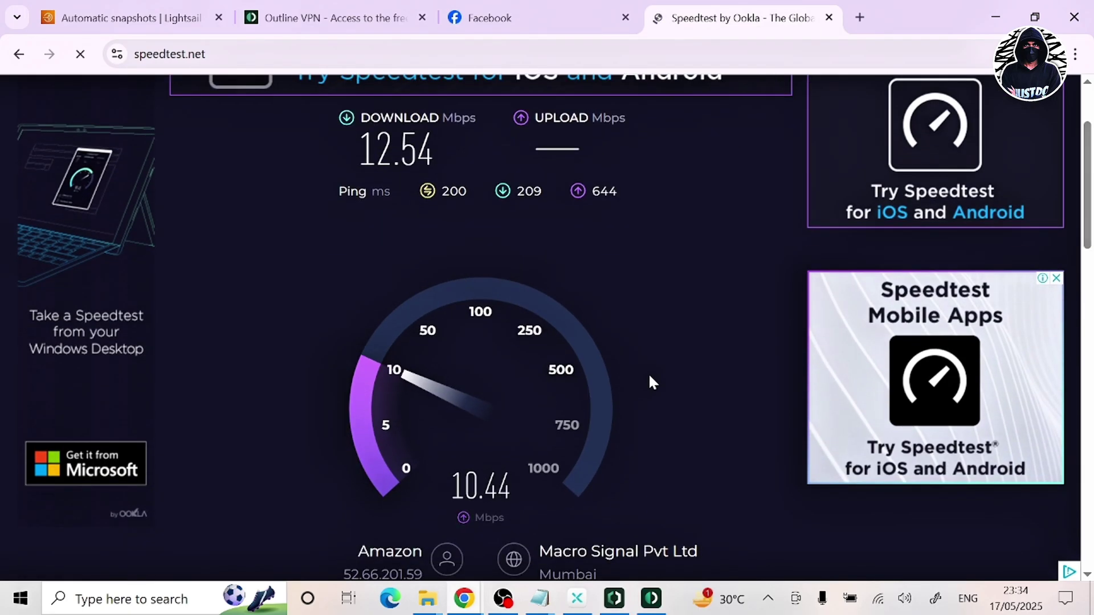
{"action": "scroll", "coordinate": [650, 377], "scroll_direction": "down", "scroll_amount": 1}
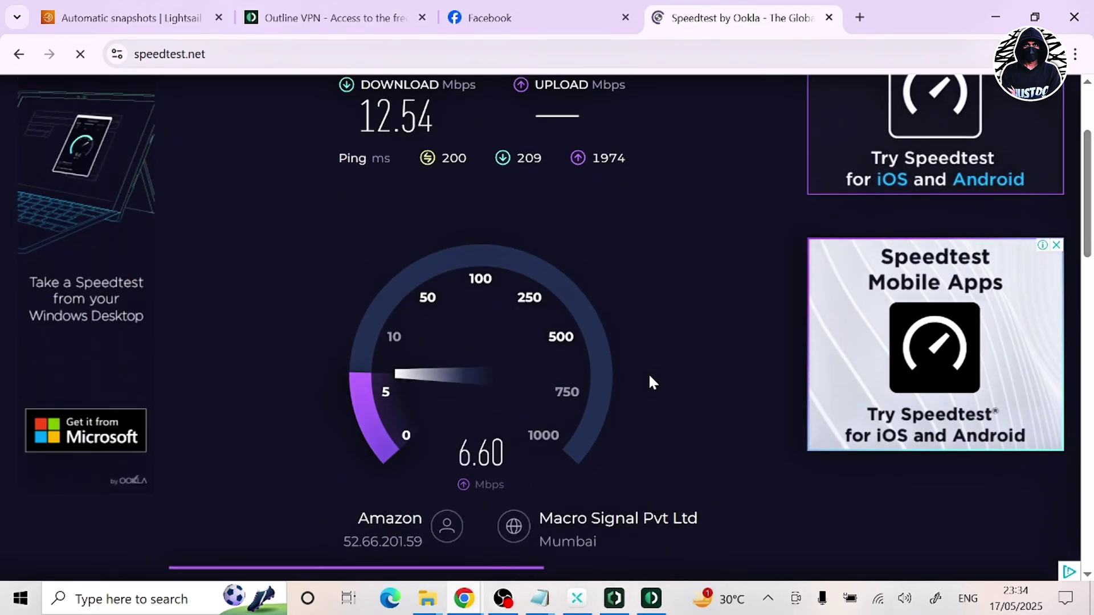
{"action": "scroll", "coordinate": [649, 382], "scroll_direction": "up", "scroll_amount": 1}
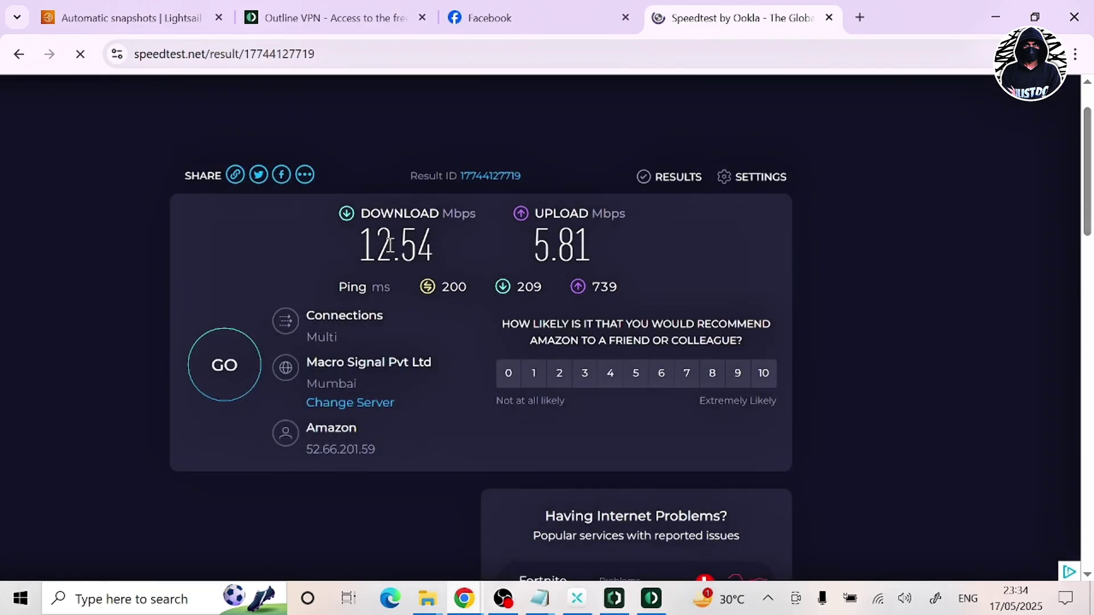
Examine the download and upload speeds in the Speedtest result, highlighting the leading digits of each
{"action": "left_click_drag", "start_coordinate": [390, 245], "coordinate": [355, 246]}
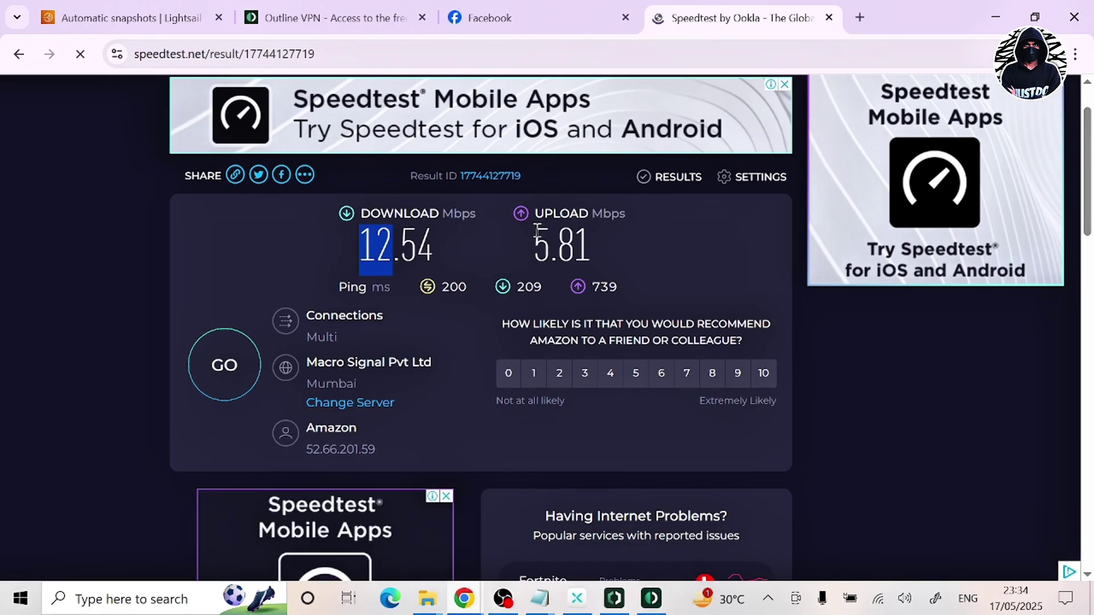
{"action": "left_click_drag", "start_coordinate": [526, 242], "coordinate": [551, 242]}
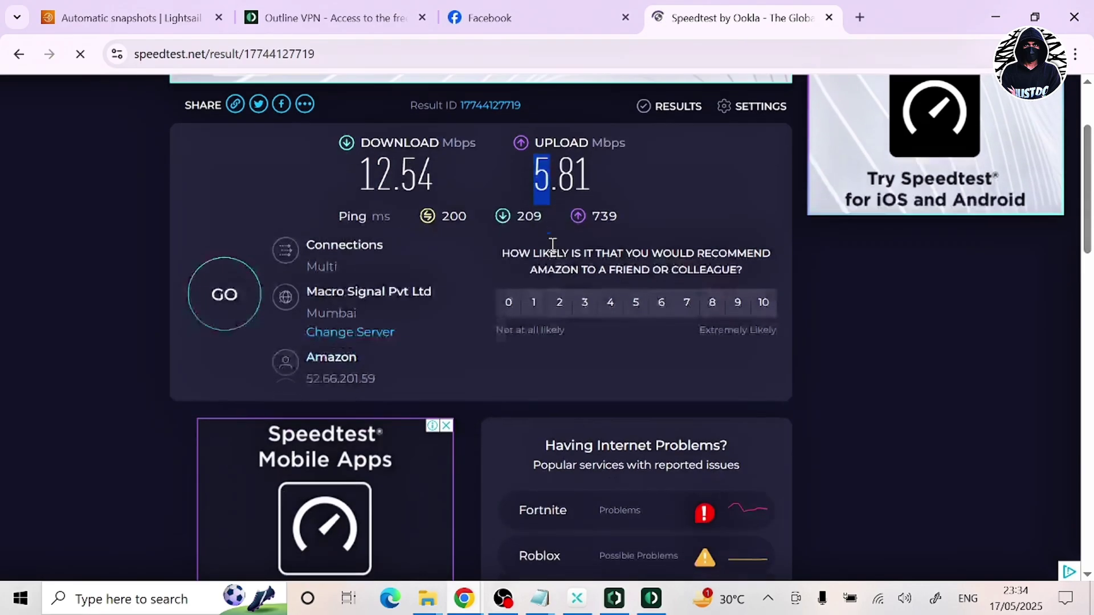
{"action": "scroll", "coordinate": [549, 242], "scroll_direction": "up", "scroll_amount": 2}
{"action": "scroll", "coordinate": [550, 246], "scroll_direction": "down", "scroll_amount": 6}
{"action": "scroll", "coordinate": [550, 247], "scroll_direction": "up", "scroll_amount": 6}
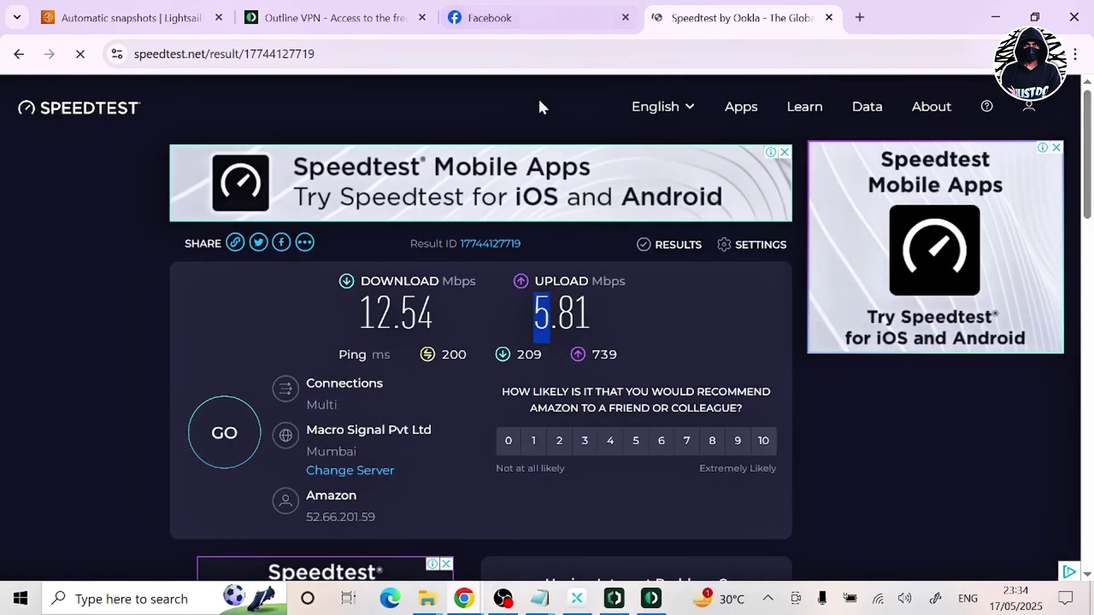
{"action": "left_click", "coordinate": [515, 8]}
{"action": "left_click", "coordinate": [711, 16]}
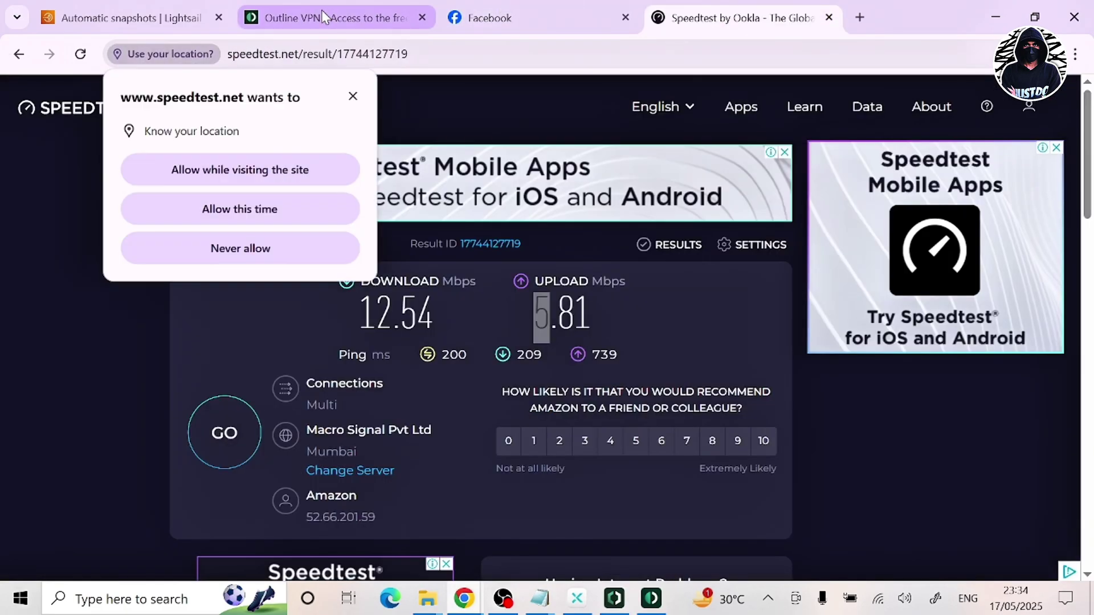
{"action": "left_click", "coordinate": [347, 14]}
{"action": "left_click", "coordinate": [538, 3]}
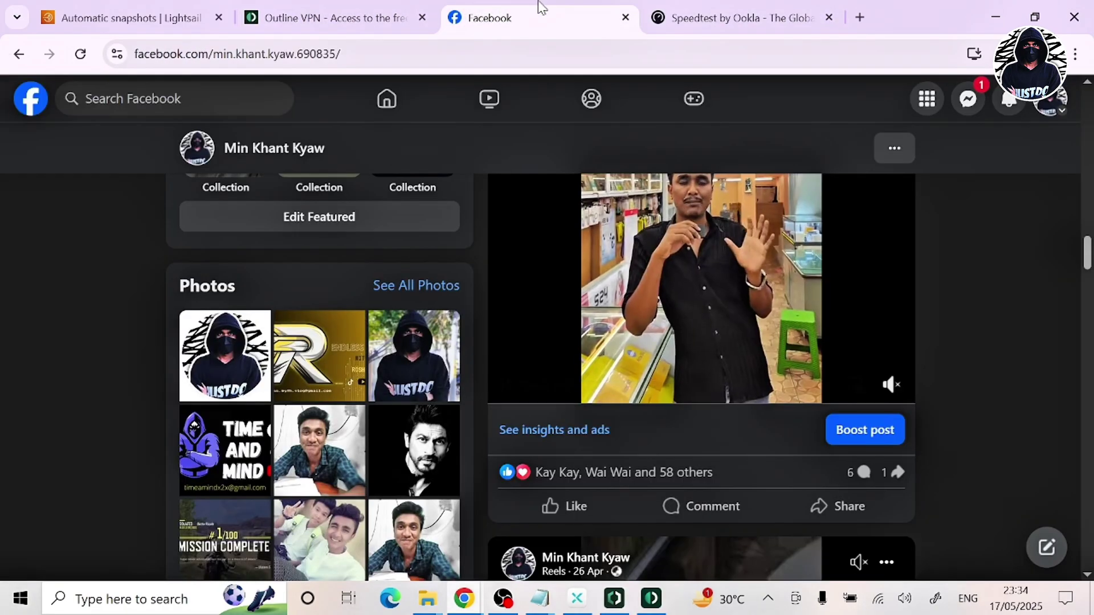
{"action": "left_click", "coordinate": [704, 8]}
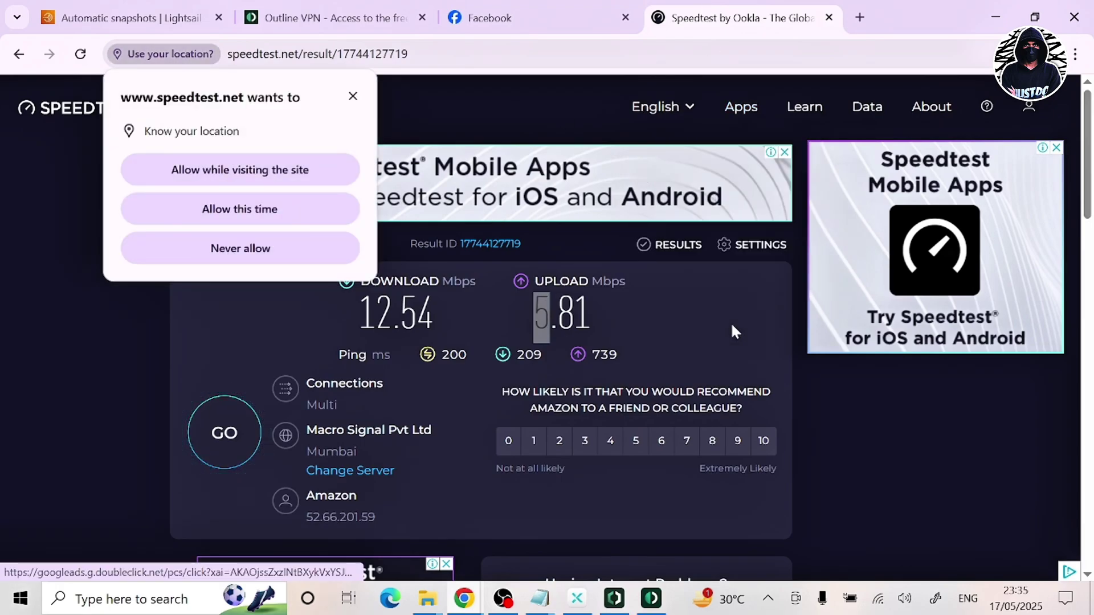
{"action": "scroll", "coordinate": [733, 330], "scroll_direction": "down", "scroll_amount": 5}
{"action": "scroll", "coordinate": [733, 331], "scroll_direction": "up", "scroll_amount": 5}
{"action": "scroll", "coordinate": [733, 331], "scroll_direction": "down", "scroll_amount": 11}
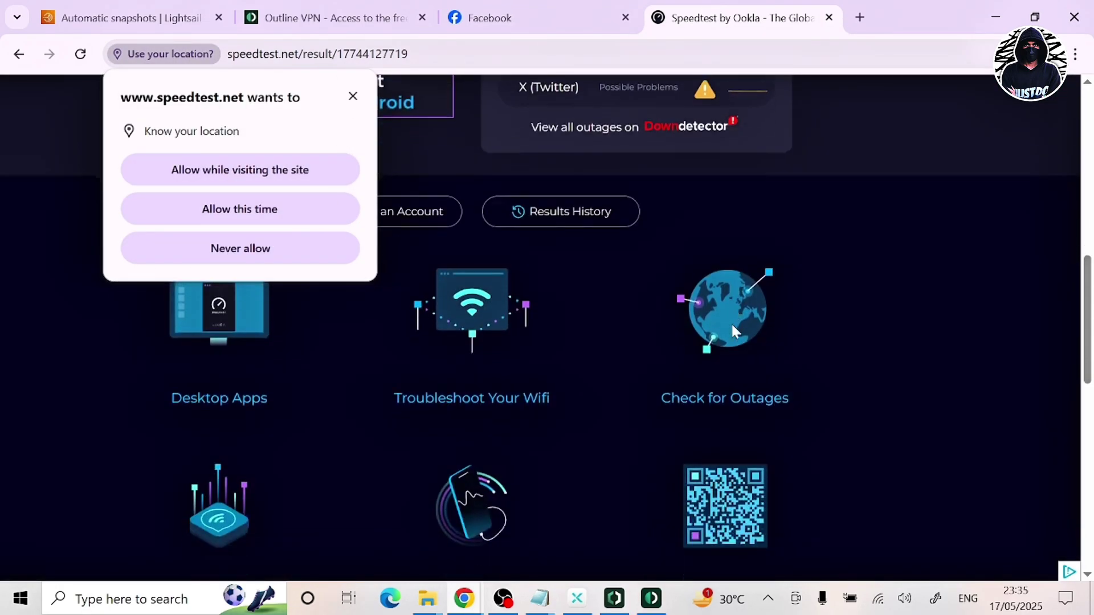
{"action": "scroll", "coordinate": [730, 323], "scroll_direction": "up", "scroll_amount": 11}
{"action": "scroll", "coordinate": [730, 322], "scroll_direction": "down", "scroll_amount": 4}
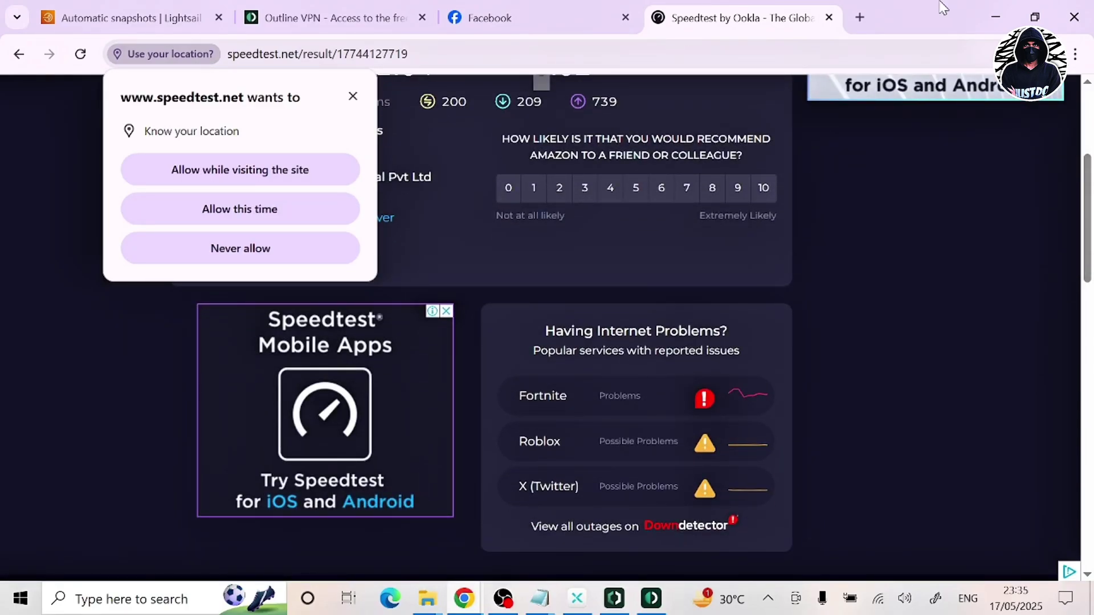
Minimize Chrome to check the connection status in the Outline client, then return to the Speedtest window in Chrome
{"action": "left_click", "coordinate": [1002, 20]}
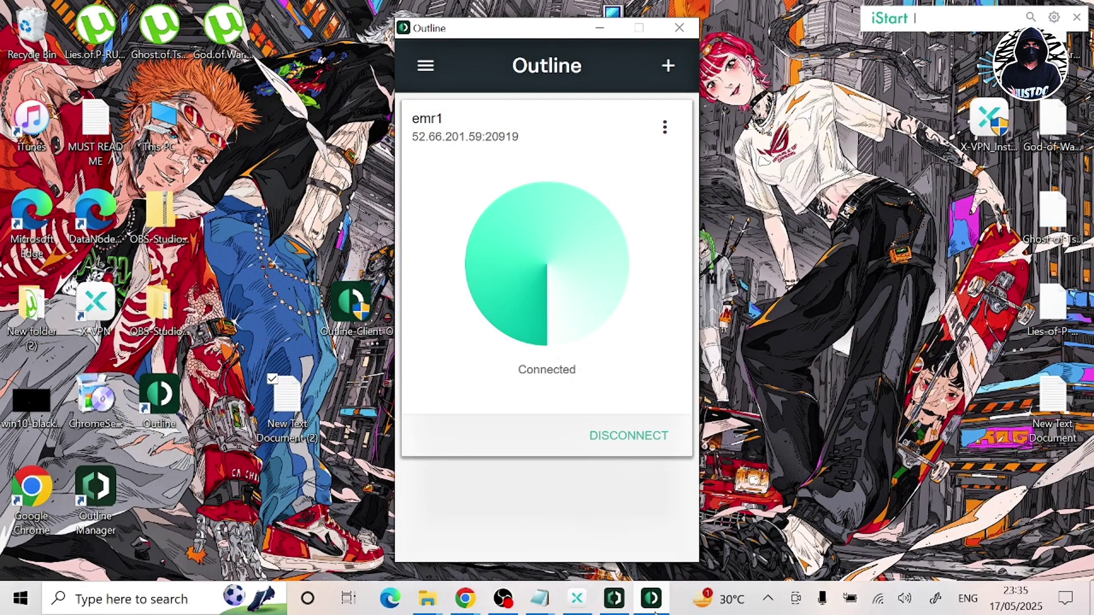
{"action": "mouse_move", "coordinate": [464, 598]}
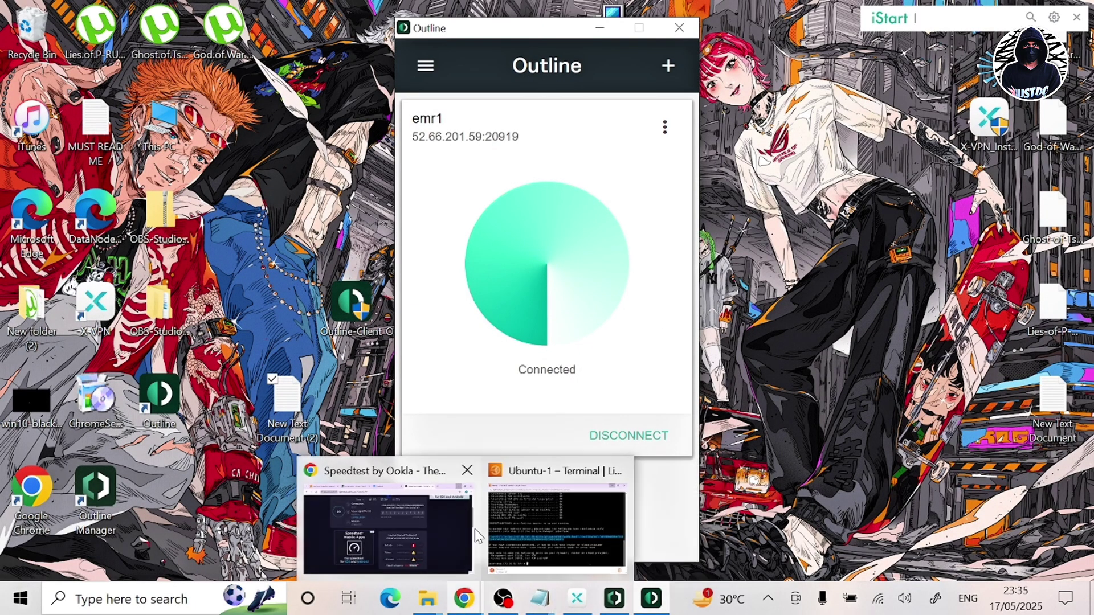
{"action": "left_click", "coordinate": [432, 544]}
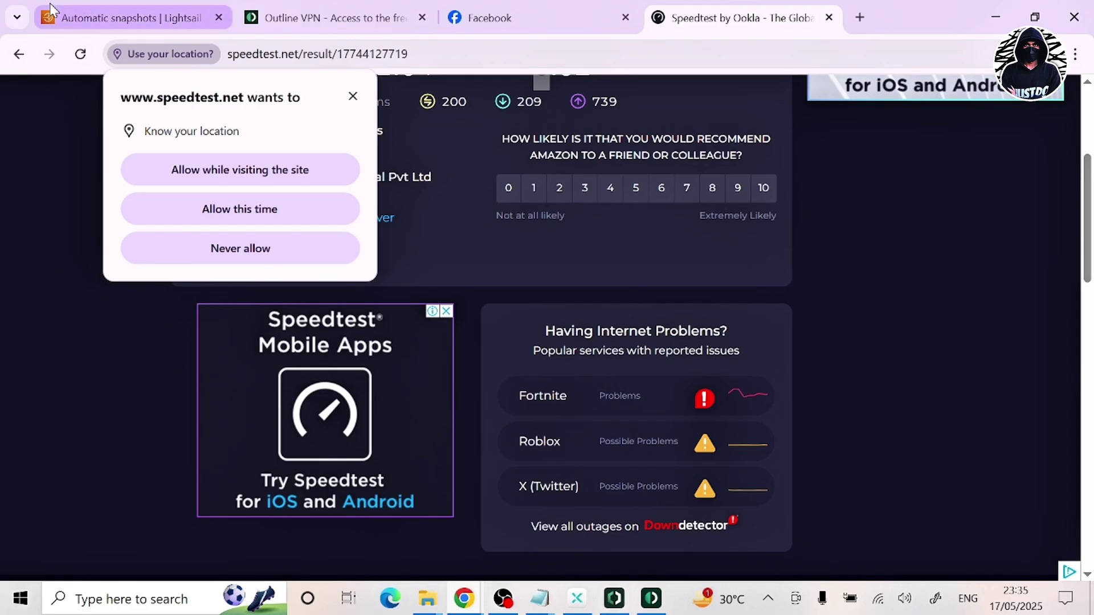
Review the AWS regions offered for a new instance in Amazon Lightsail, then minimize Chrome to return to the Outline client
{"action": "left_click", "coordinate": [51, 10]}
{"action": "scroll", "coordinate": [427, 303], "scroll_direction": "up", "scroll_amount": 5}
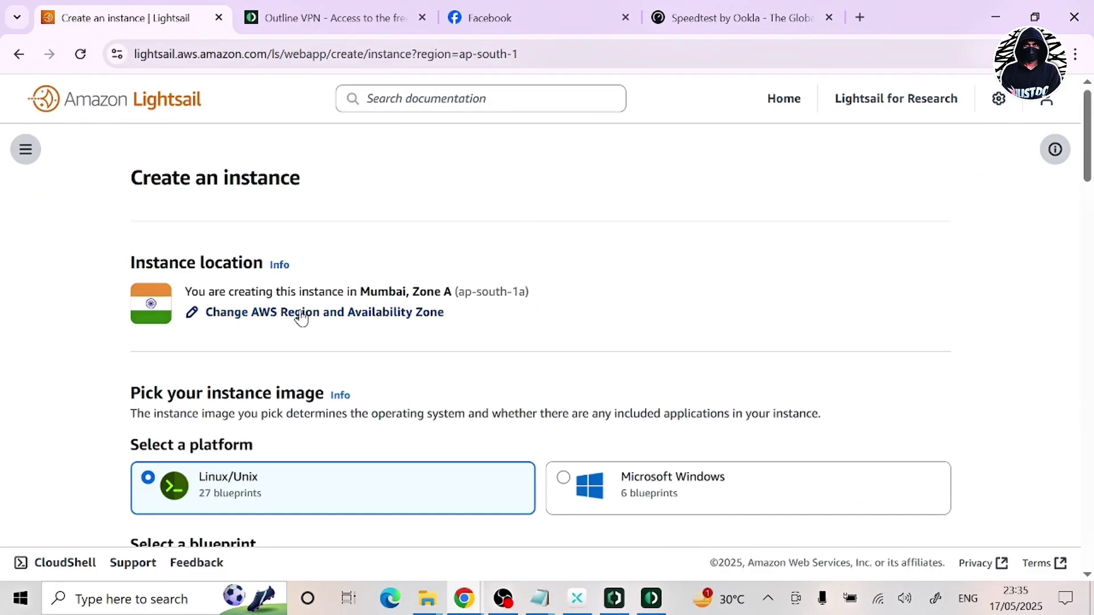
{"action": "left_click", "coordinate": [314, 314]}
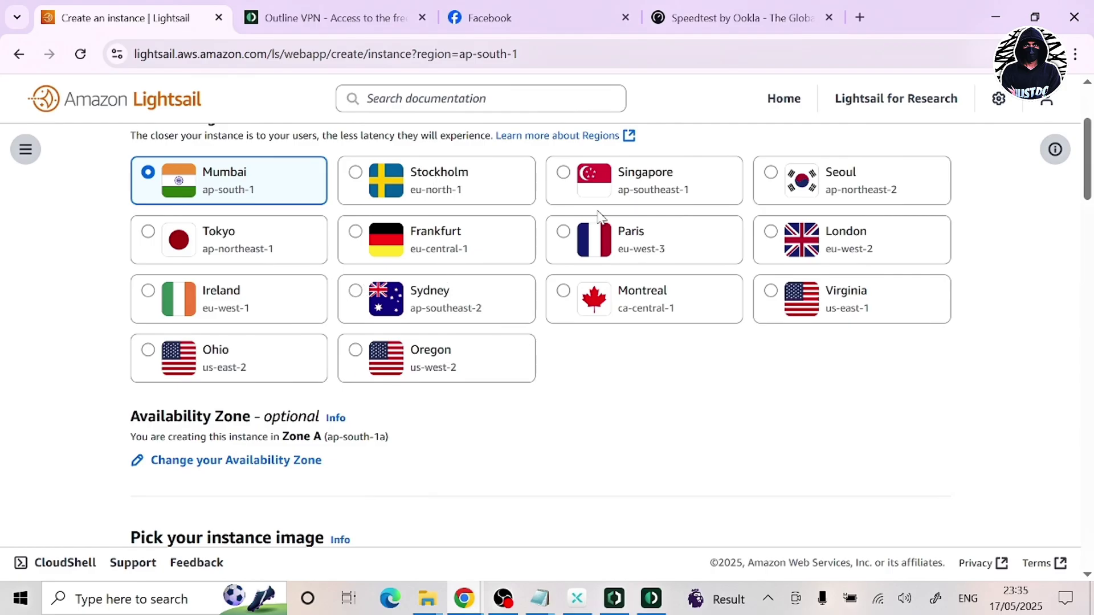
{"action": "scroll", "coordinate": [530, 397], "scroll_direction": "down", "scroll_amount": 7}
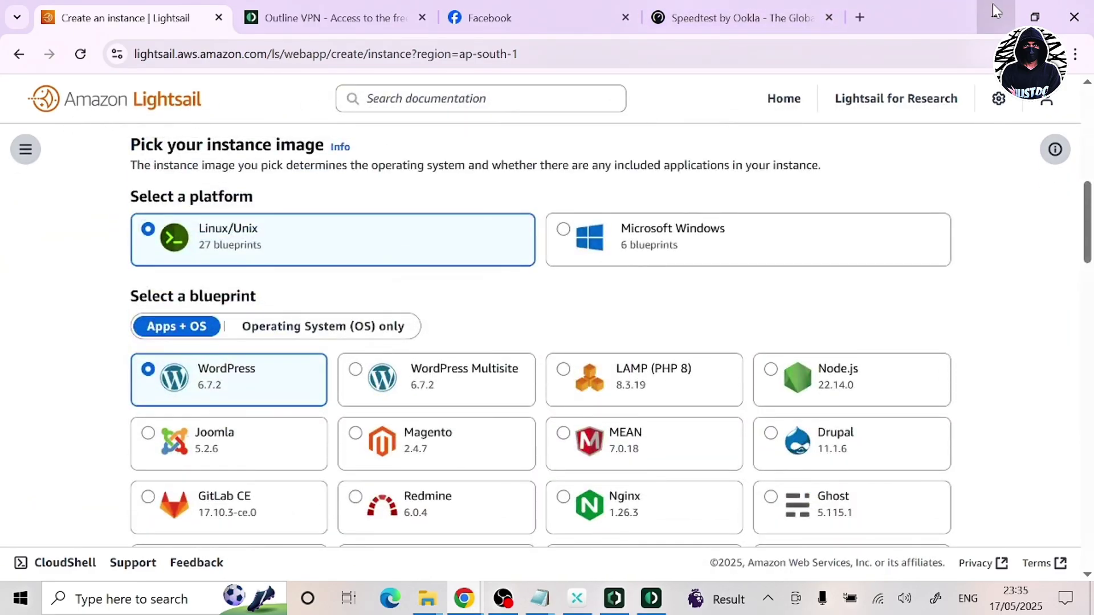
{"action": "left_click", "coordinate": [993, 3]}
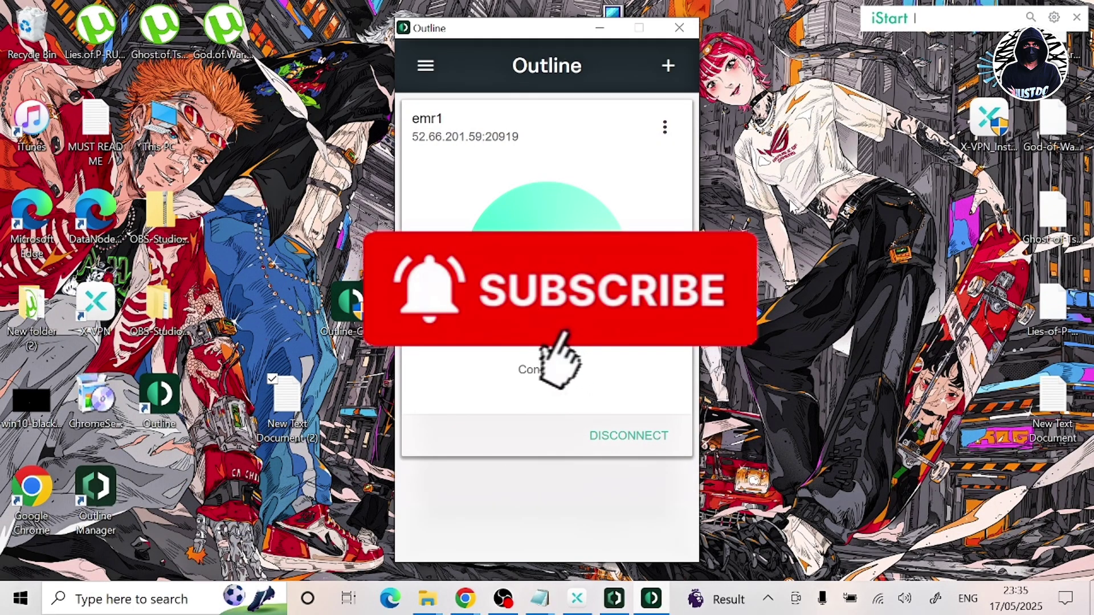